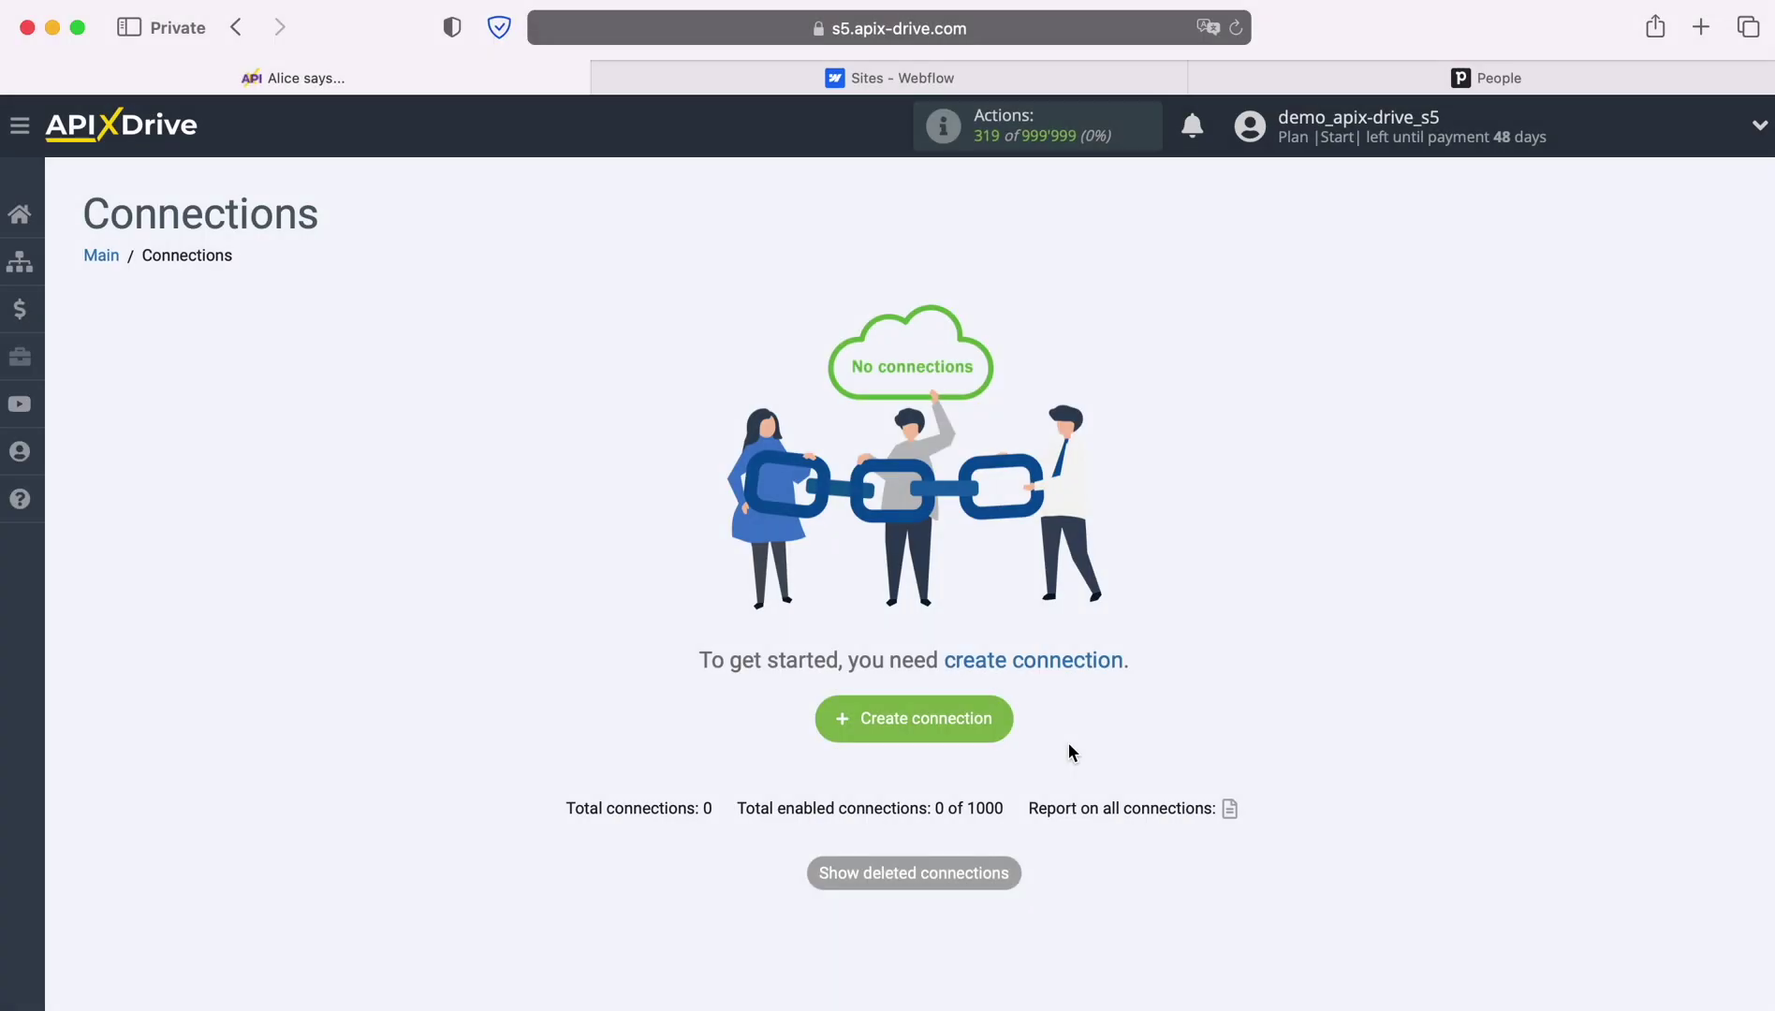
Create a new connection with Webflow as the data source
left_click(991, 723)
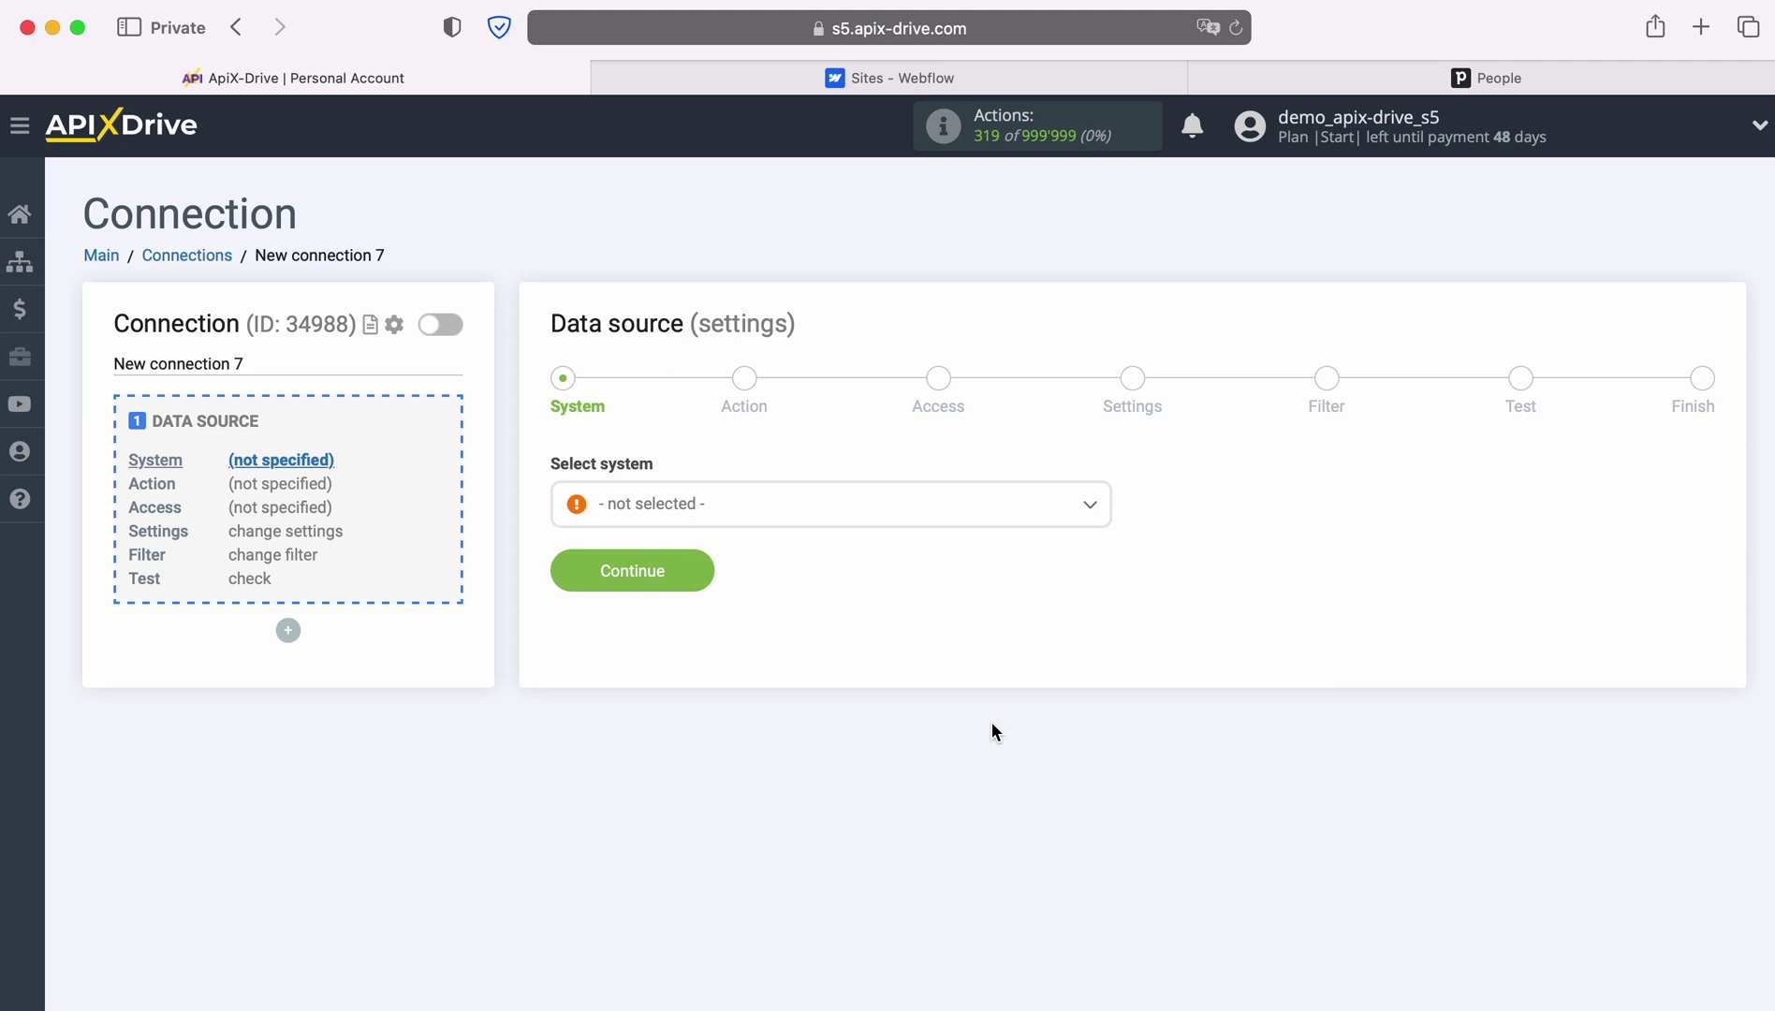
left_click(991, 510)
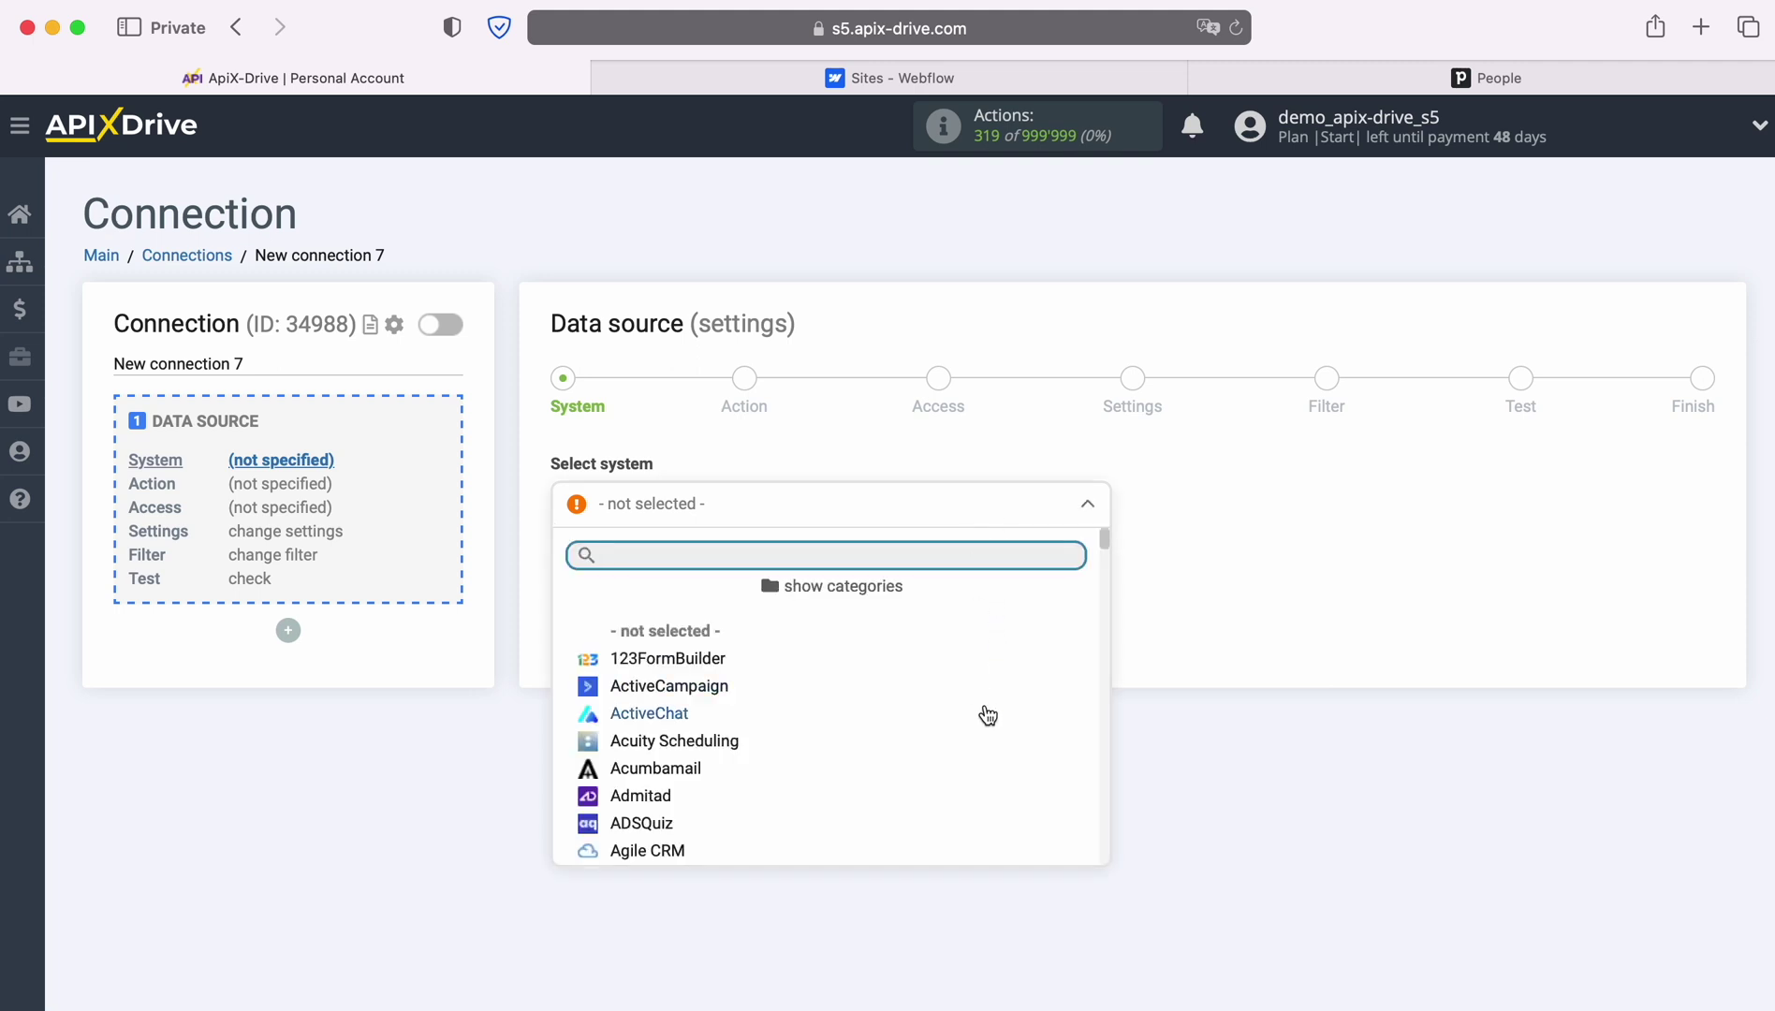
scroll(988, 716, "down", 4)
scroll(987, 717, "down", 10)
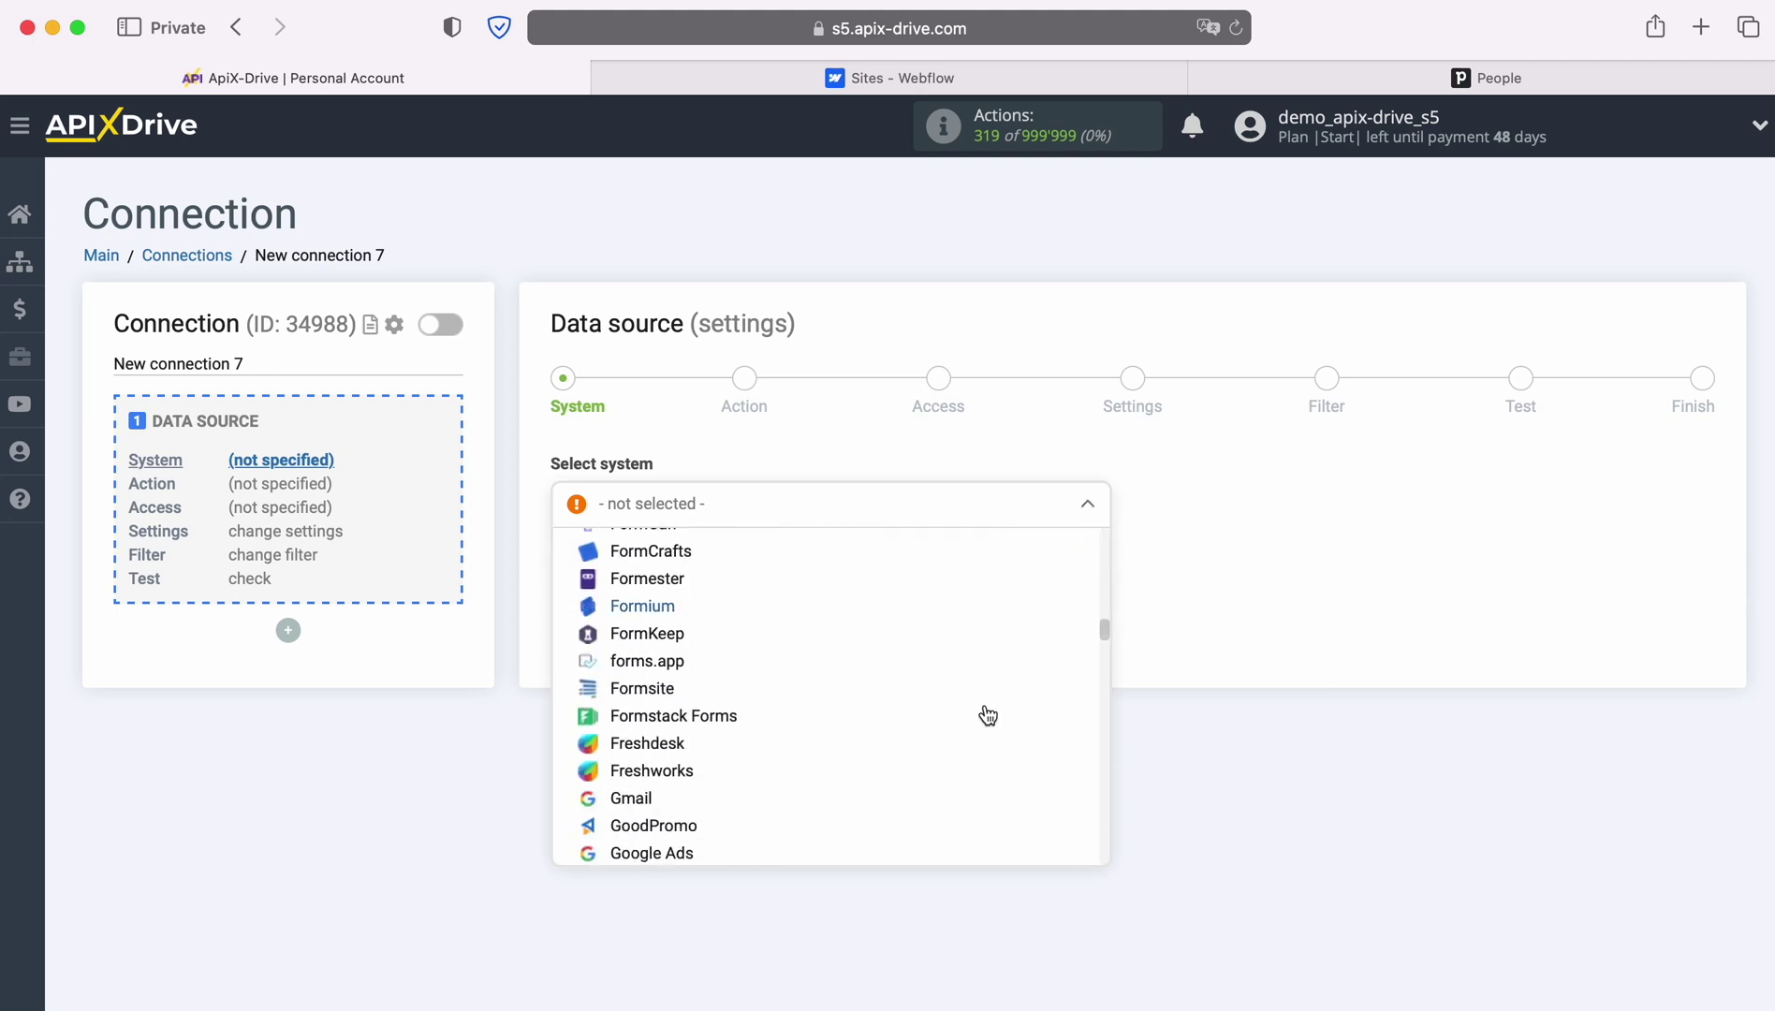
scroll(987, 716, "down", 10)
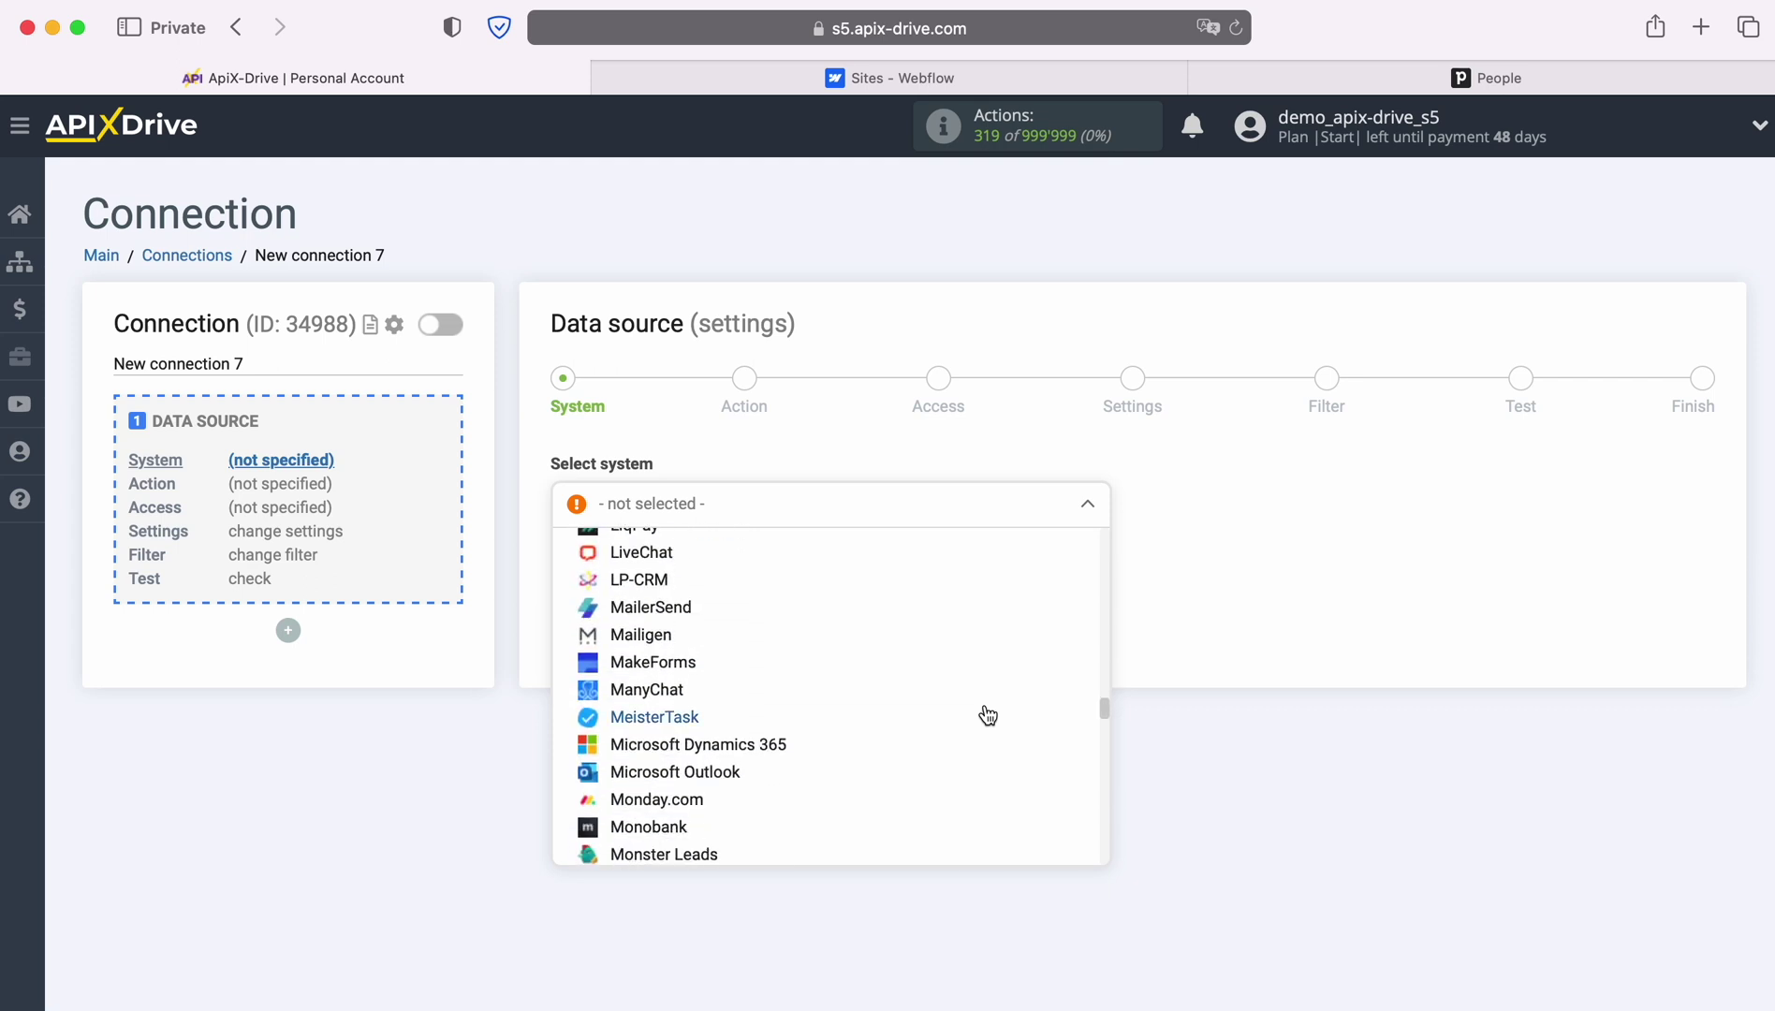
scroll(988, 716, "down", 10)
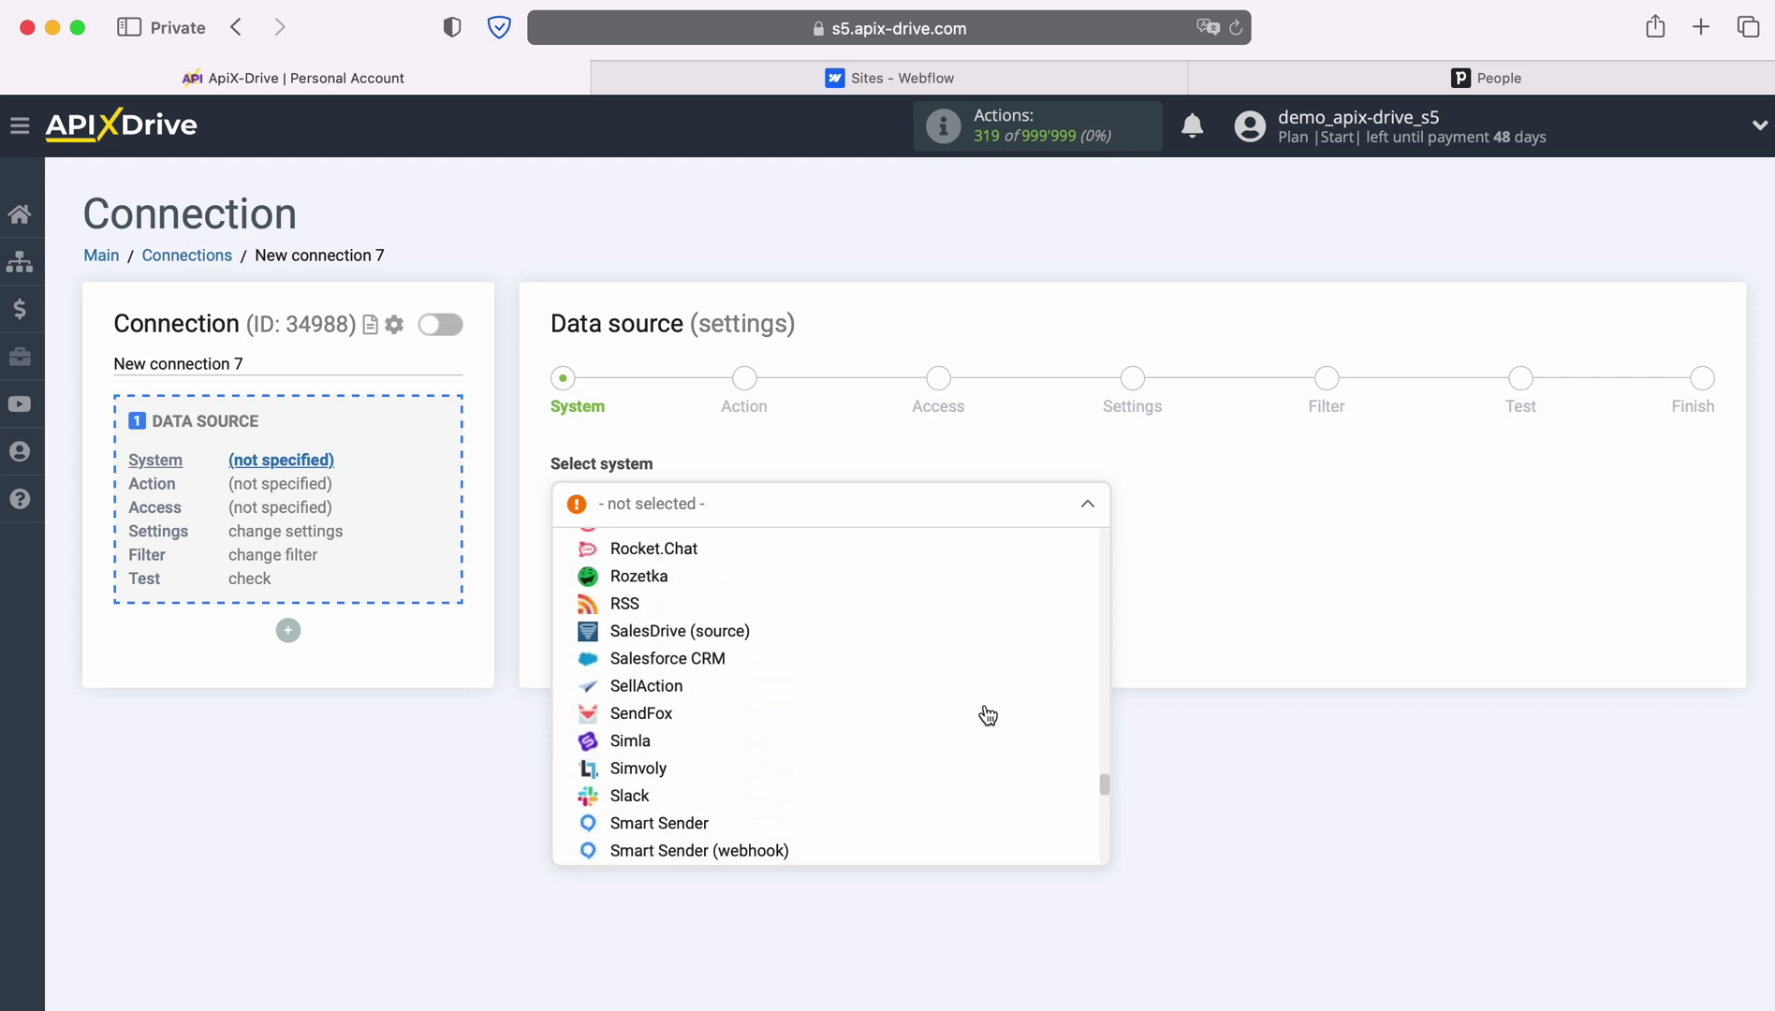
scroll(984, 714, "down", 5)
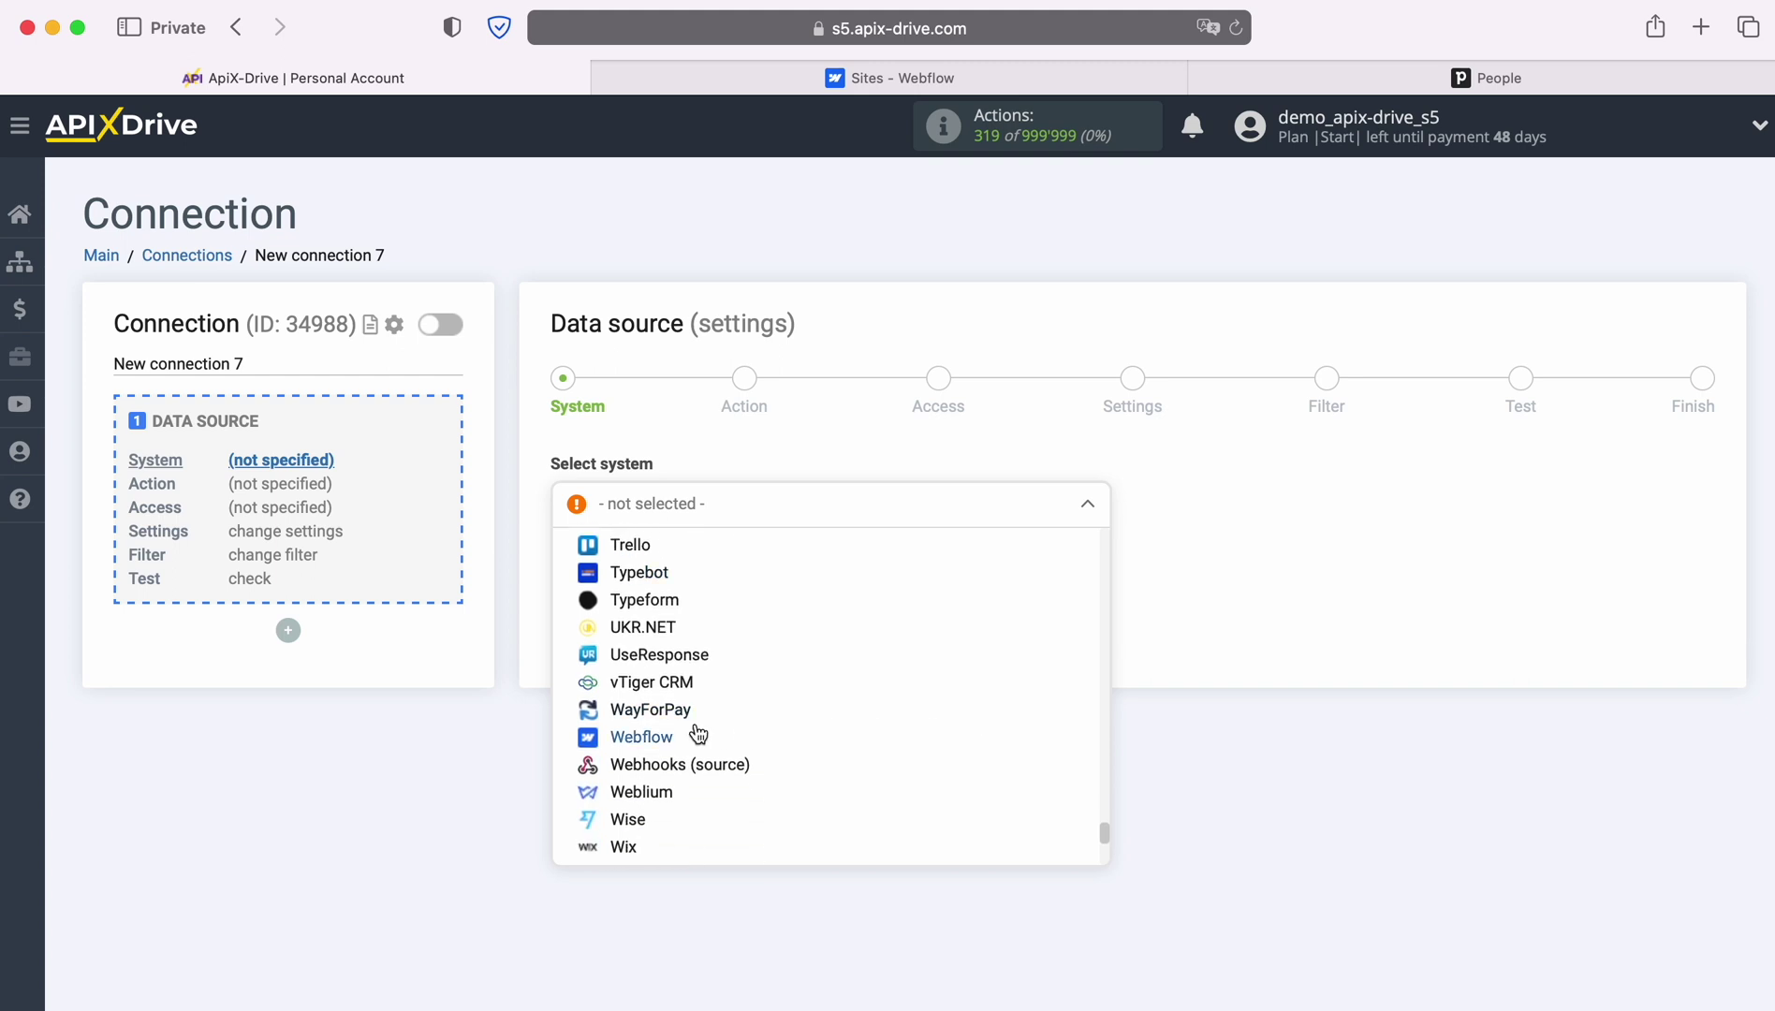
left_click(694, 733)
left_click(701, 561)
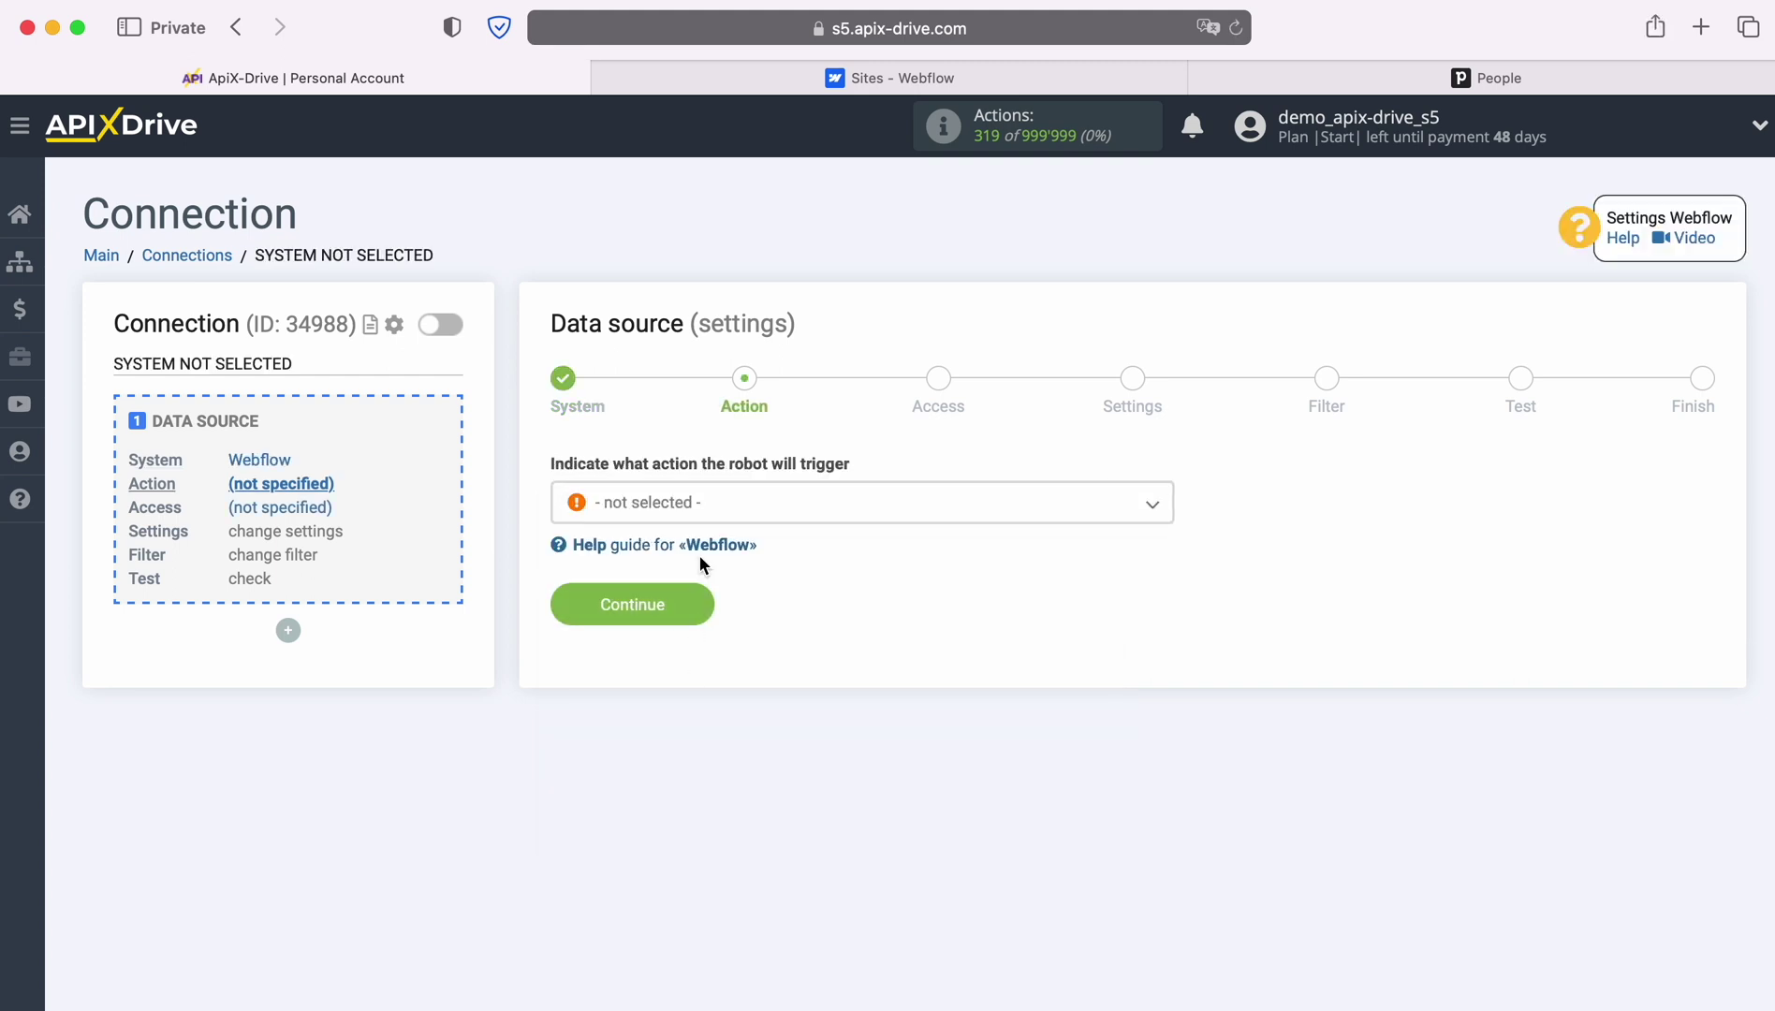
Choose 'Get form DATA (new)' as the Webflow action
left_click(786, 518)
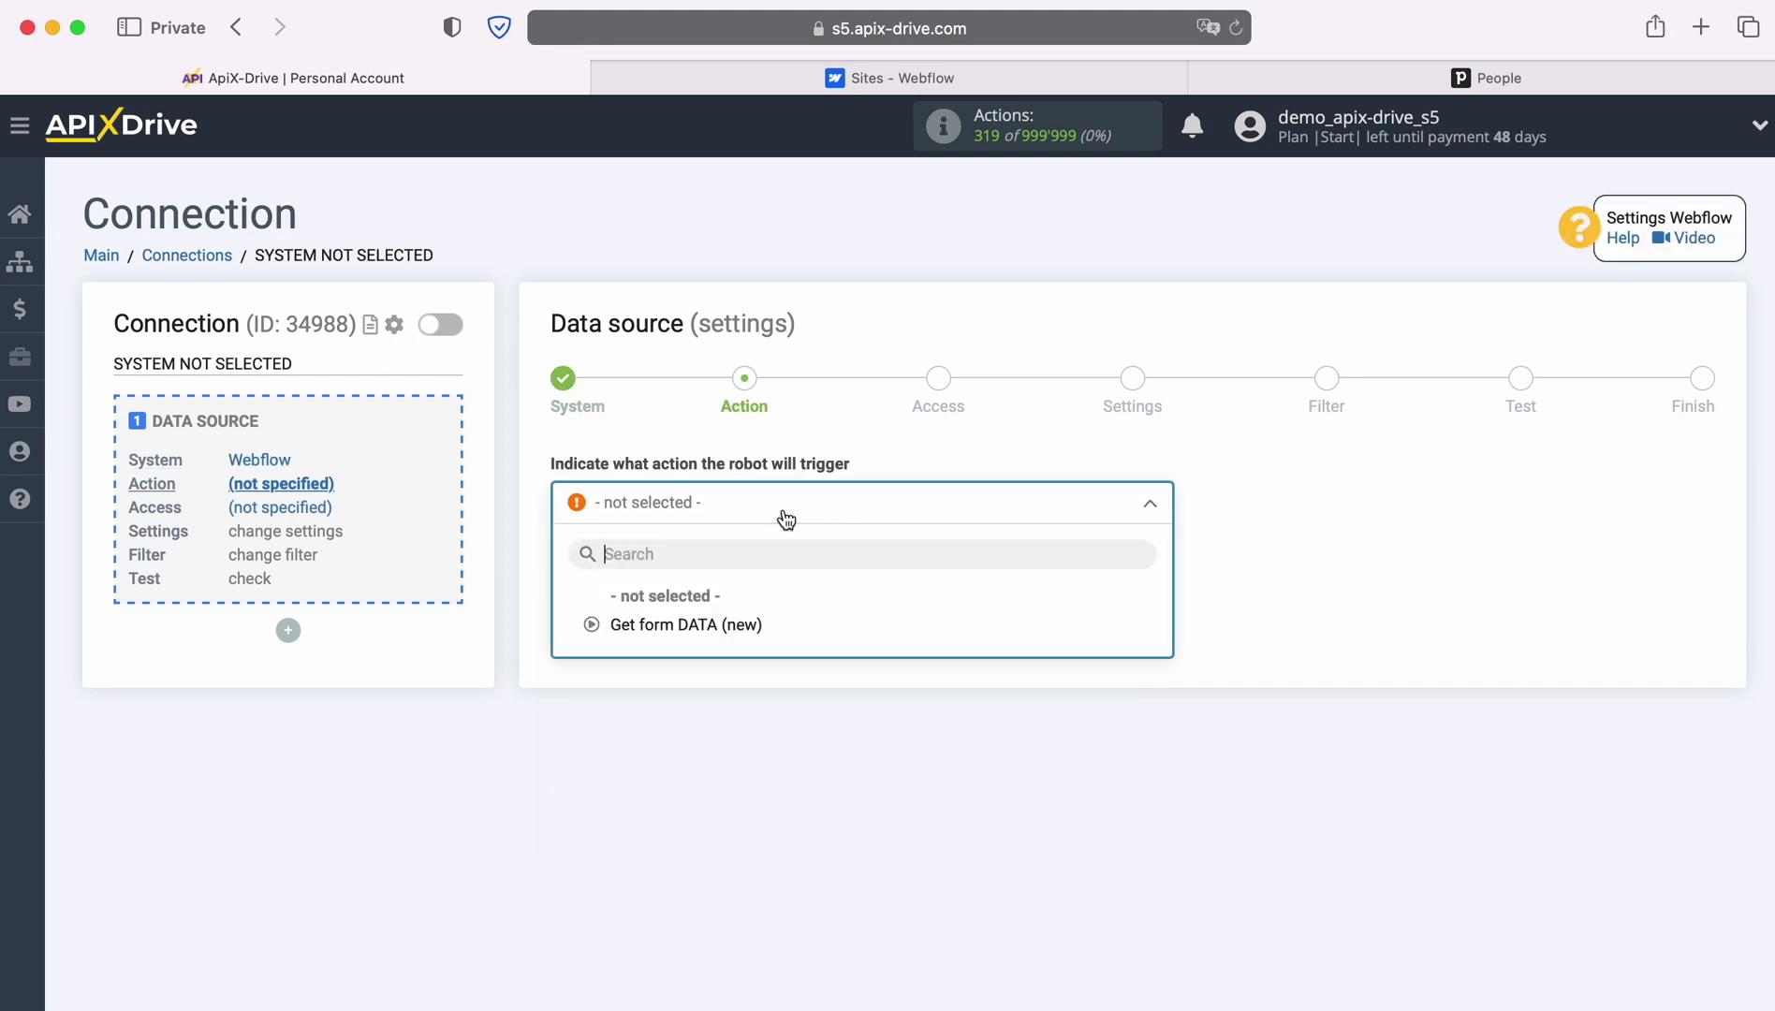
left_click(711, 624)
left_click(701, 604)
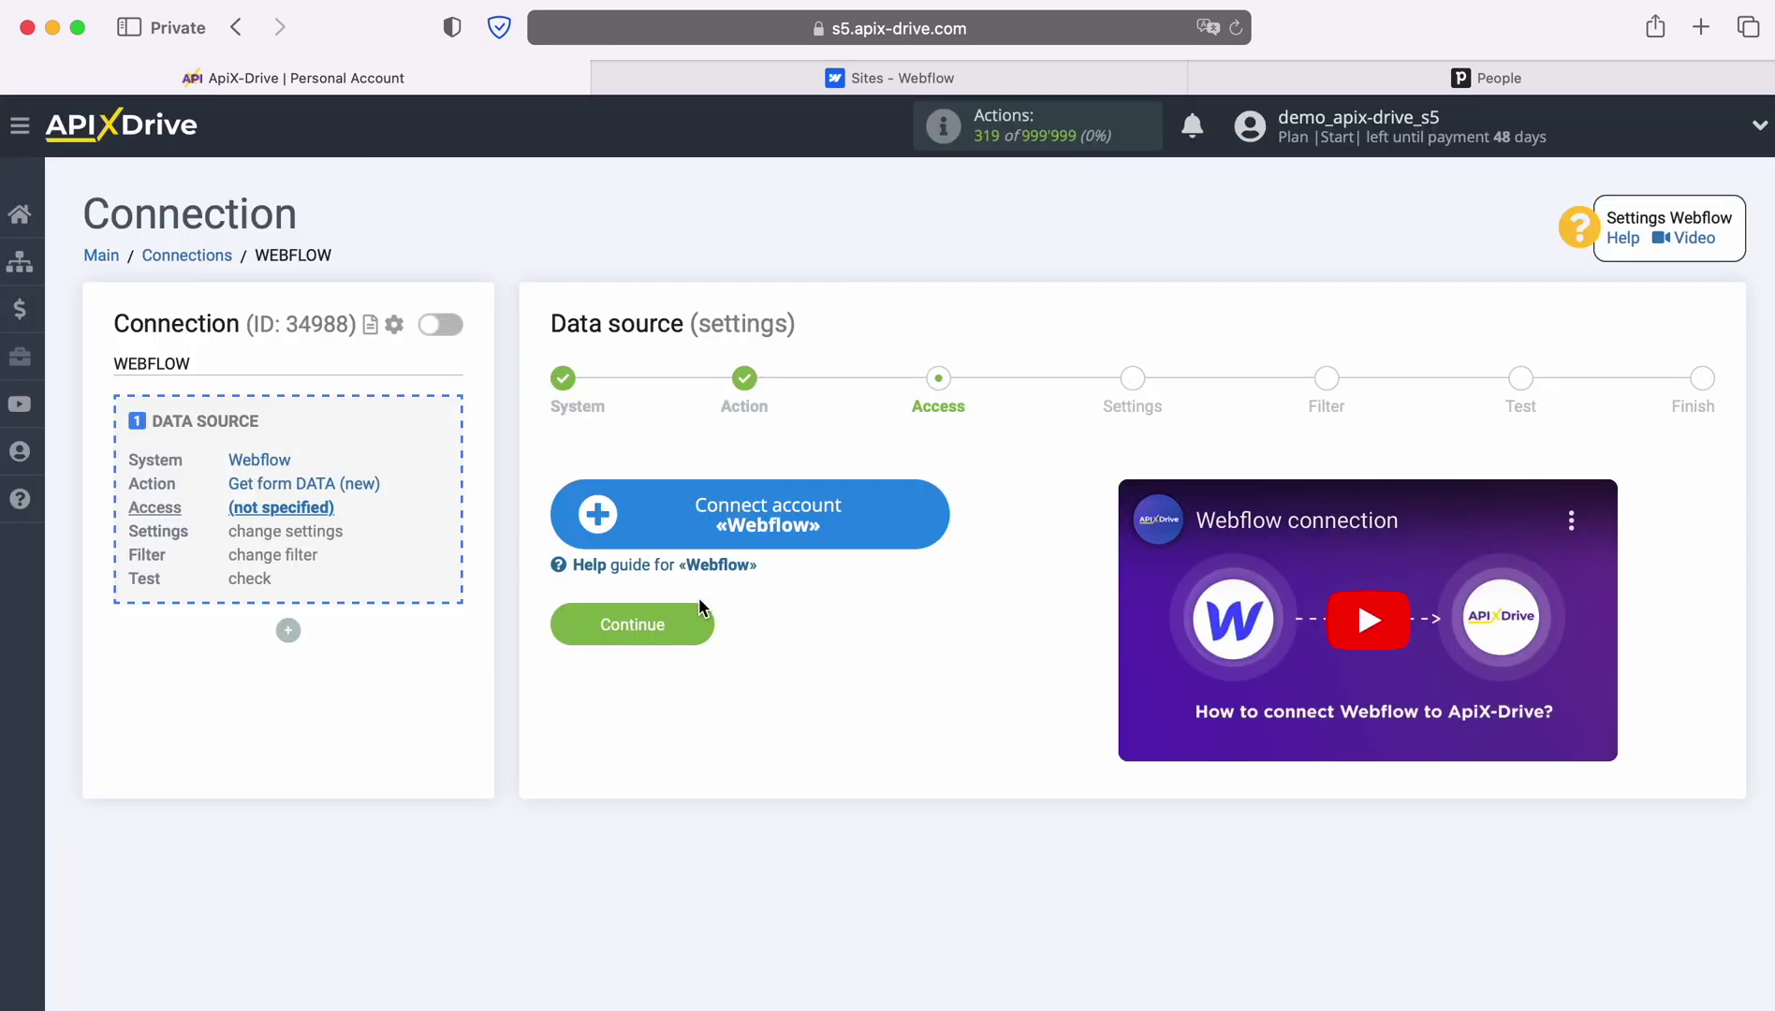
Sign in to Webflow with the account e-mail and password
left_click(931, 510)
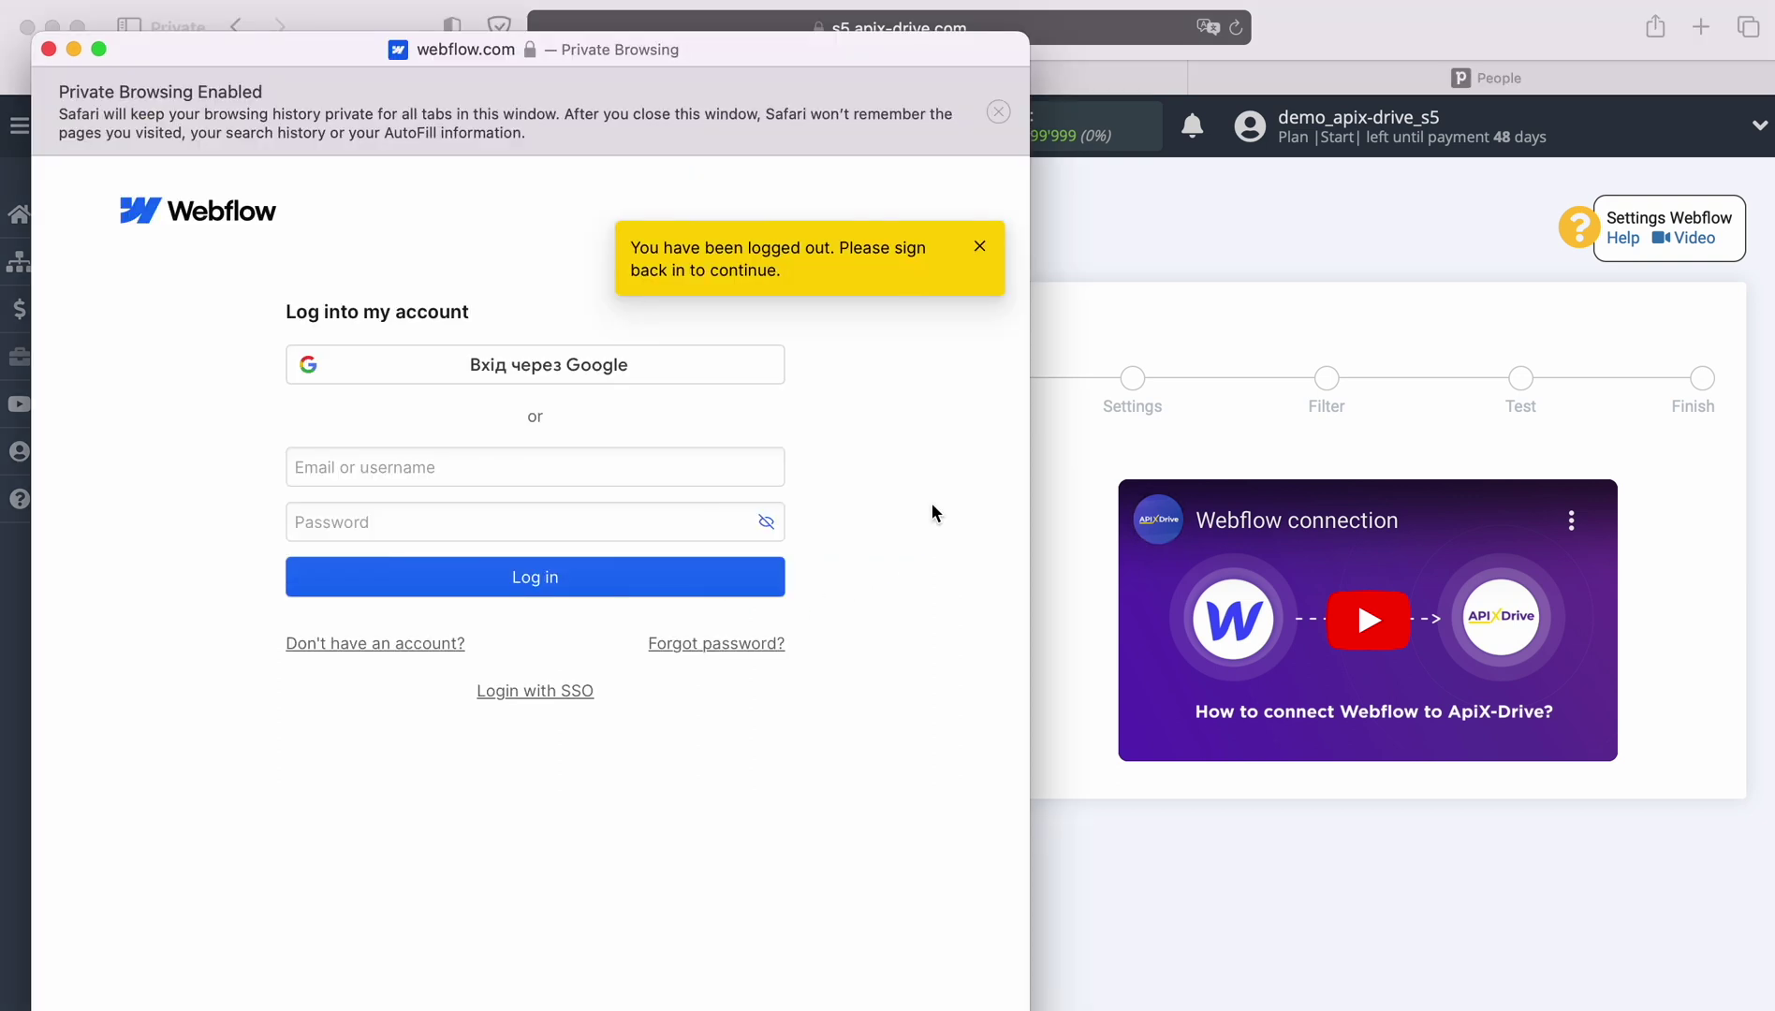
right_click(482, 463)
left_click(522, 534)
left_click(497, 527)
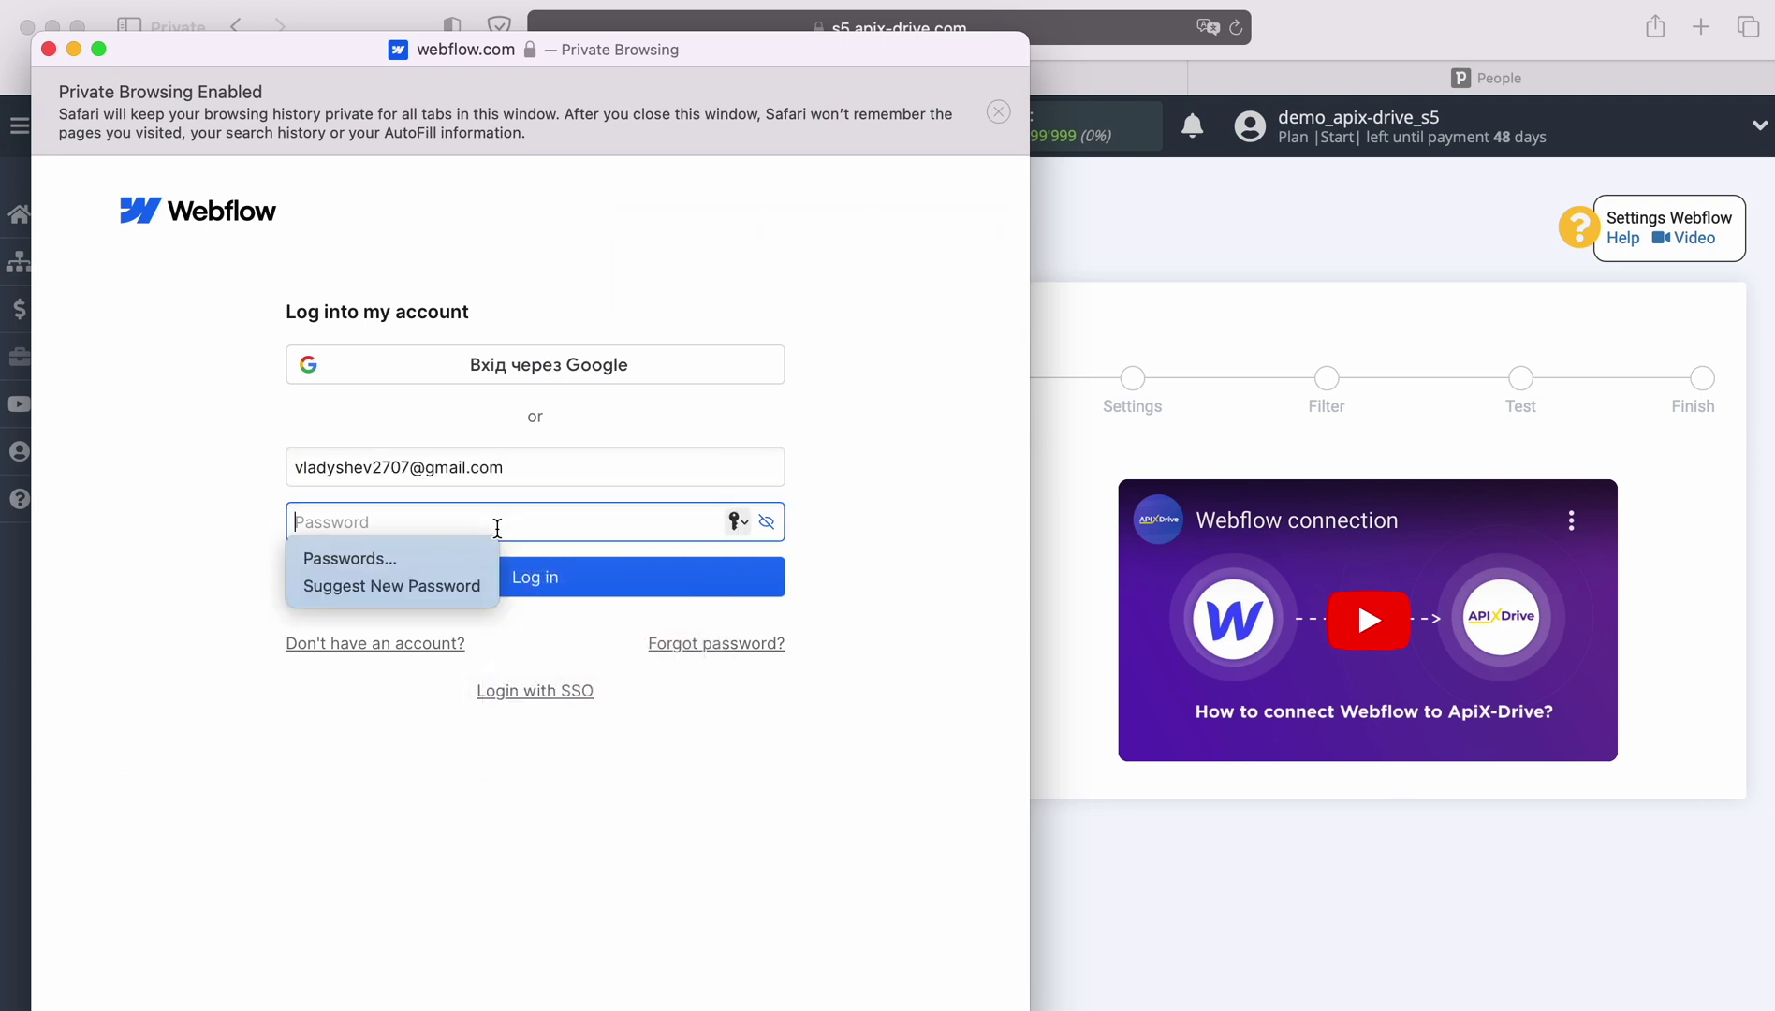
type("•••••••")
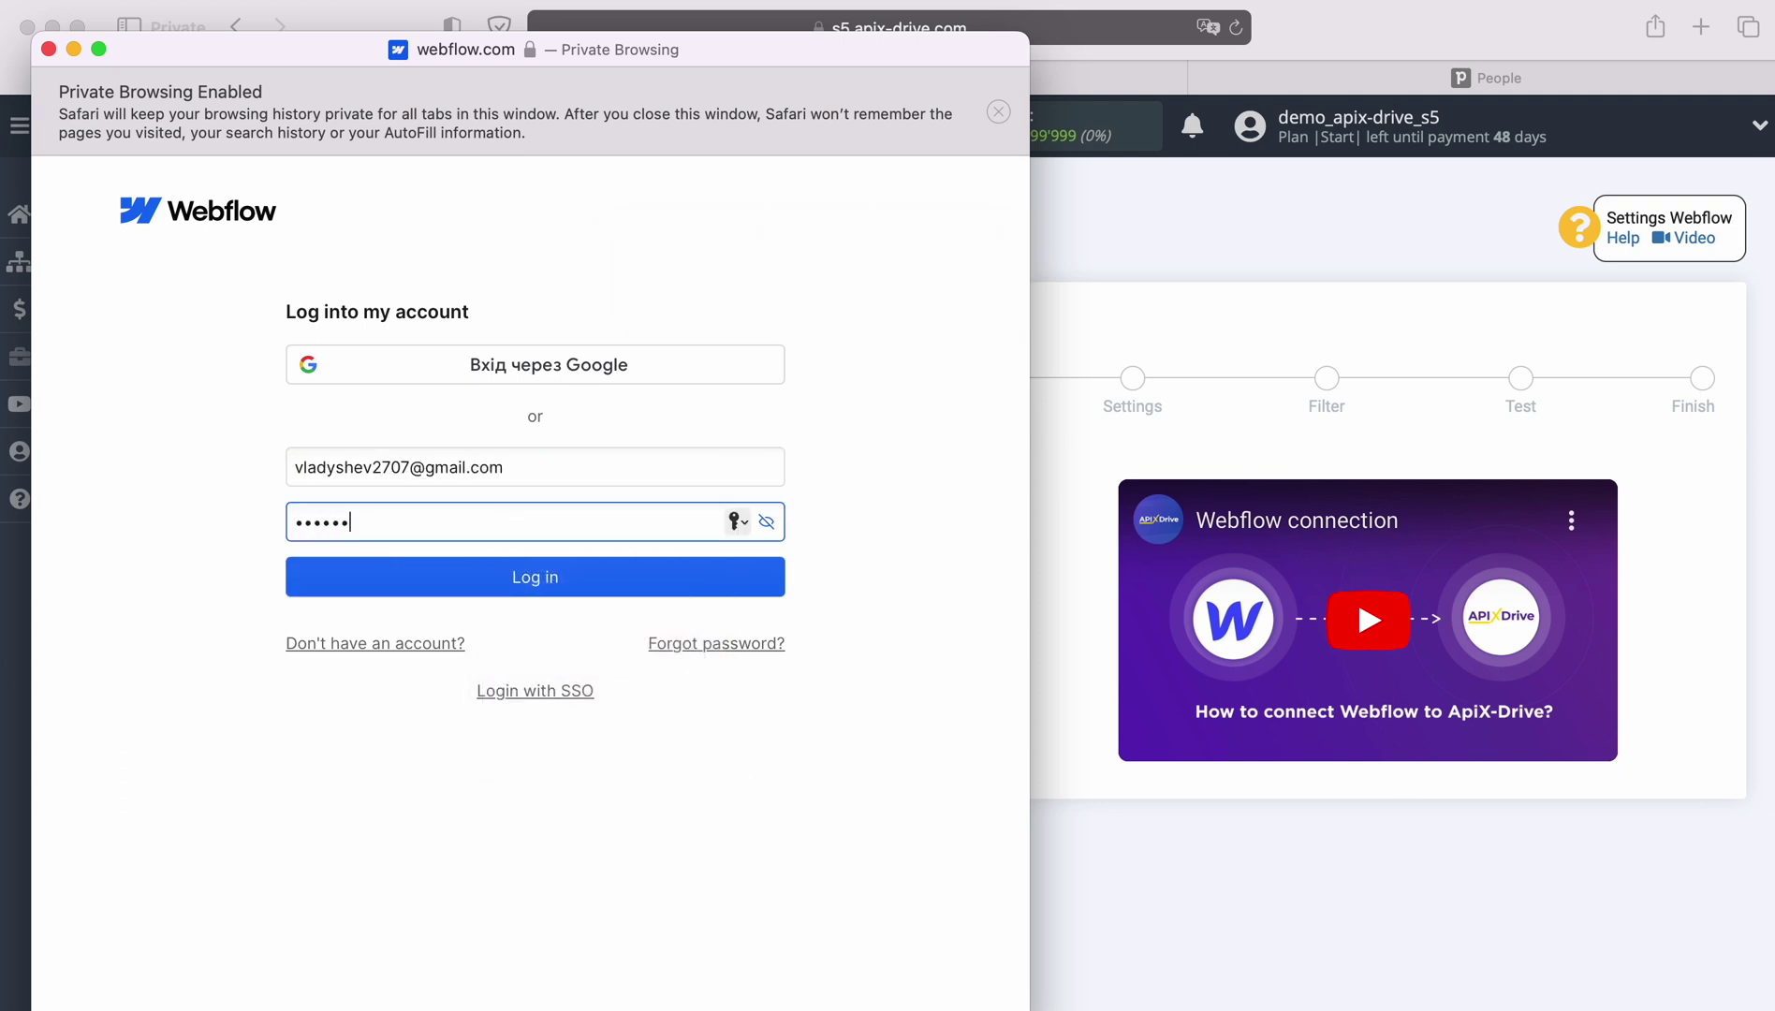
type("•••")
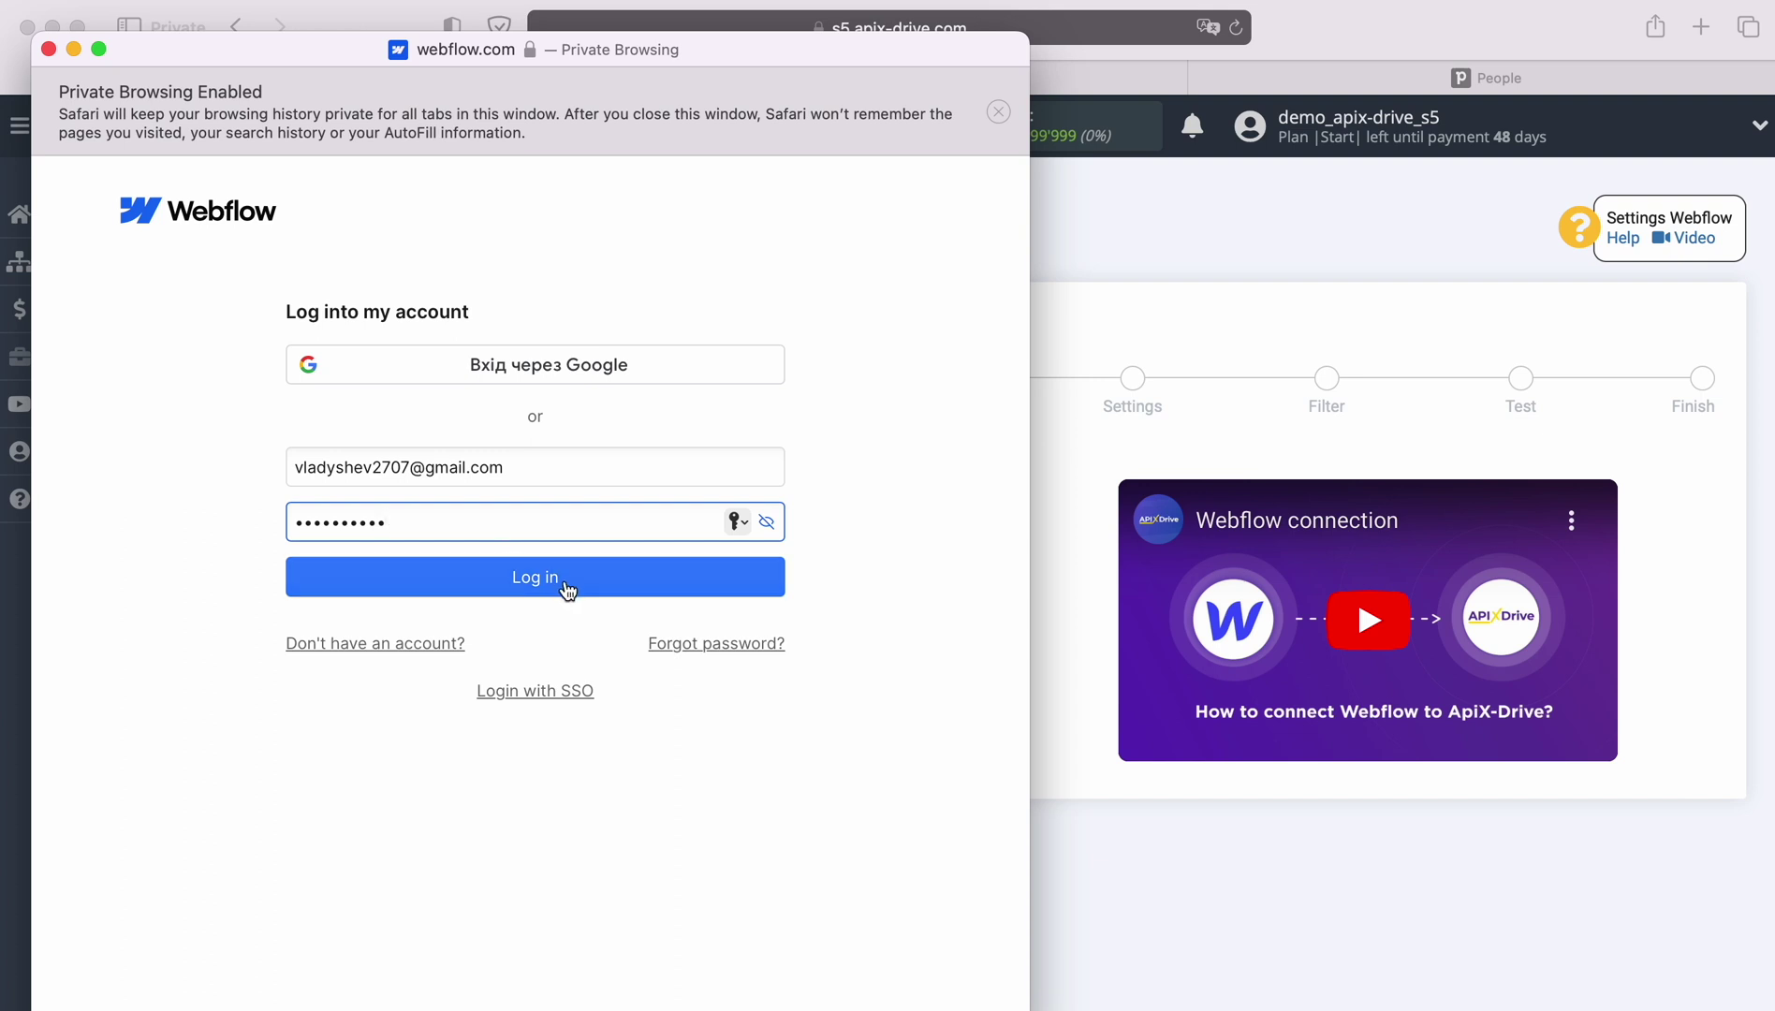
left_click(535, 586)
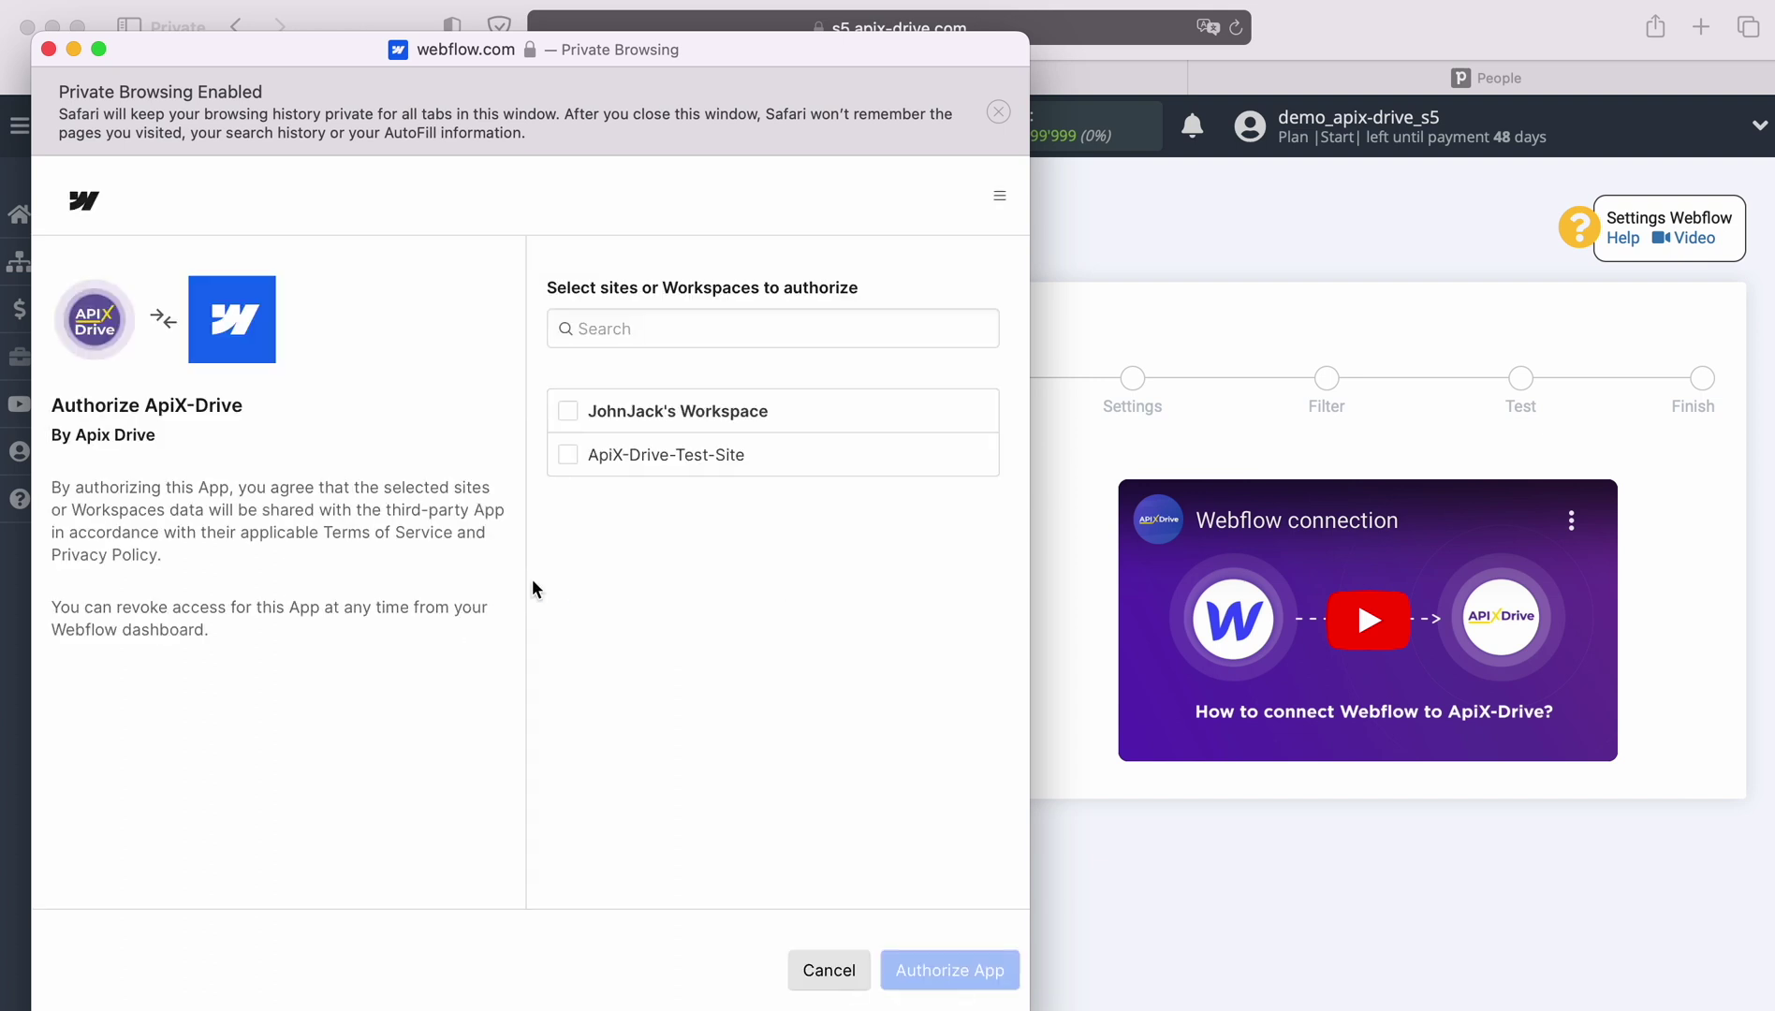
Authorize ApiX-Drive for the whole Webflow workspace
left_click(570, 412)
left_click(943, 974)
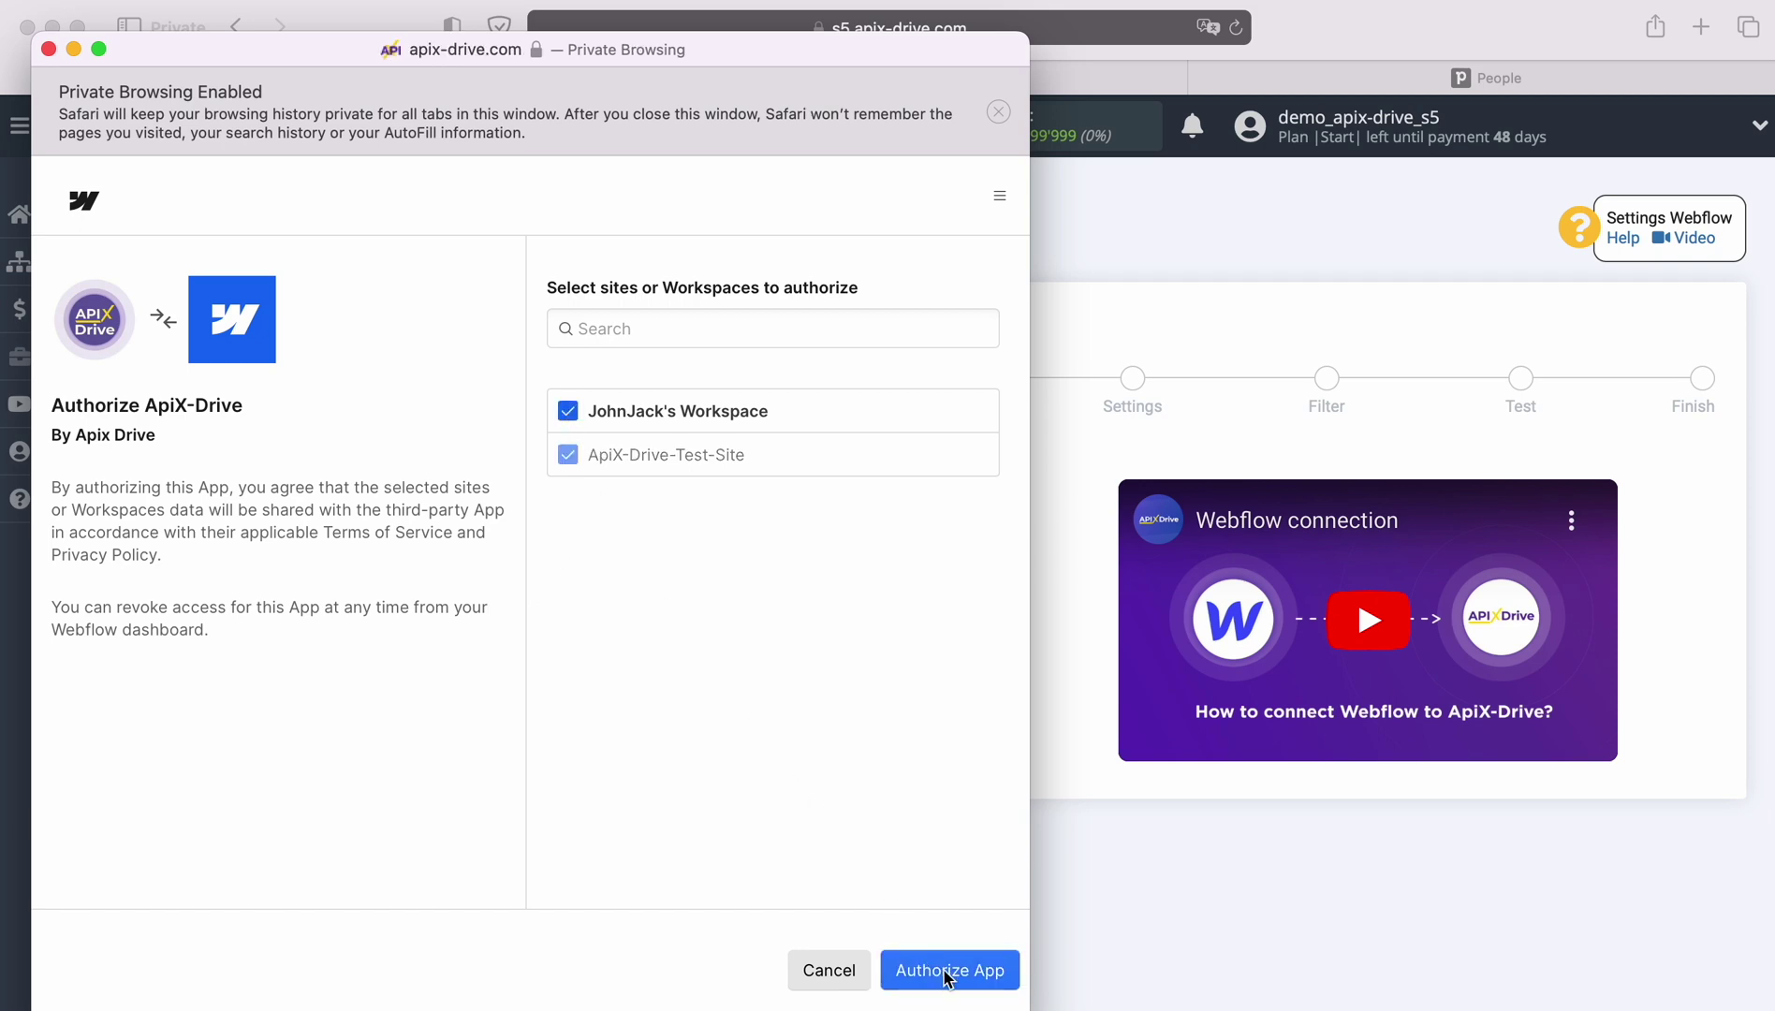
left_click(952, 510)
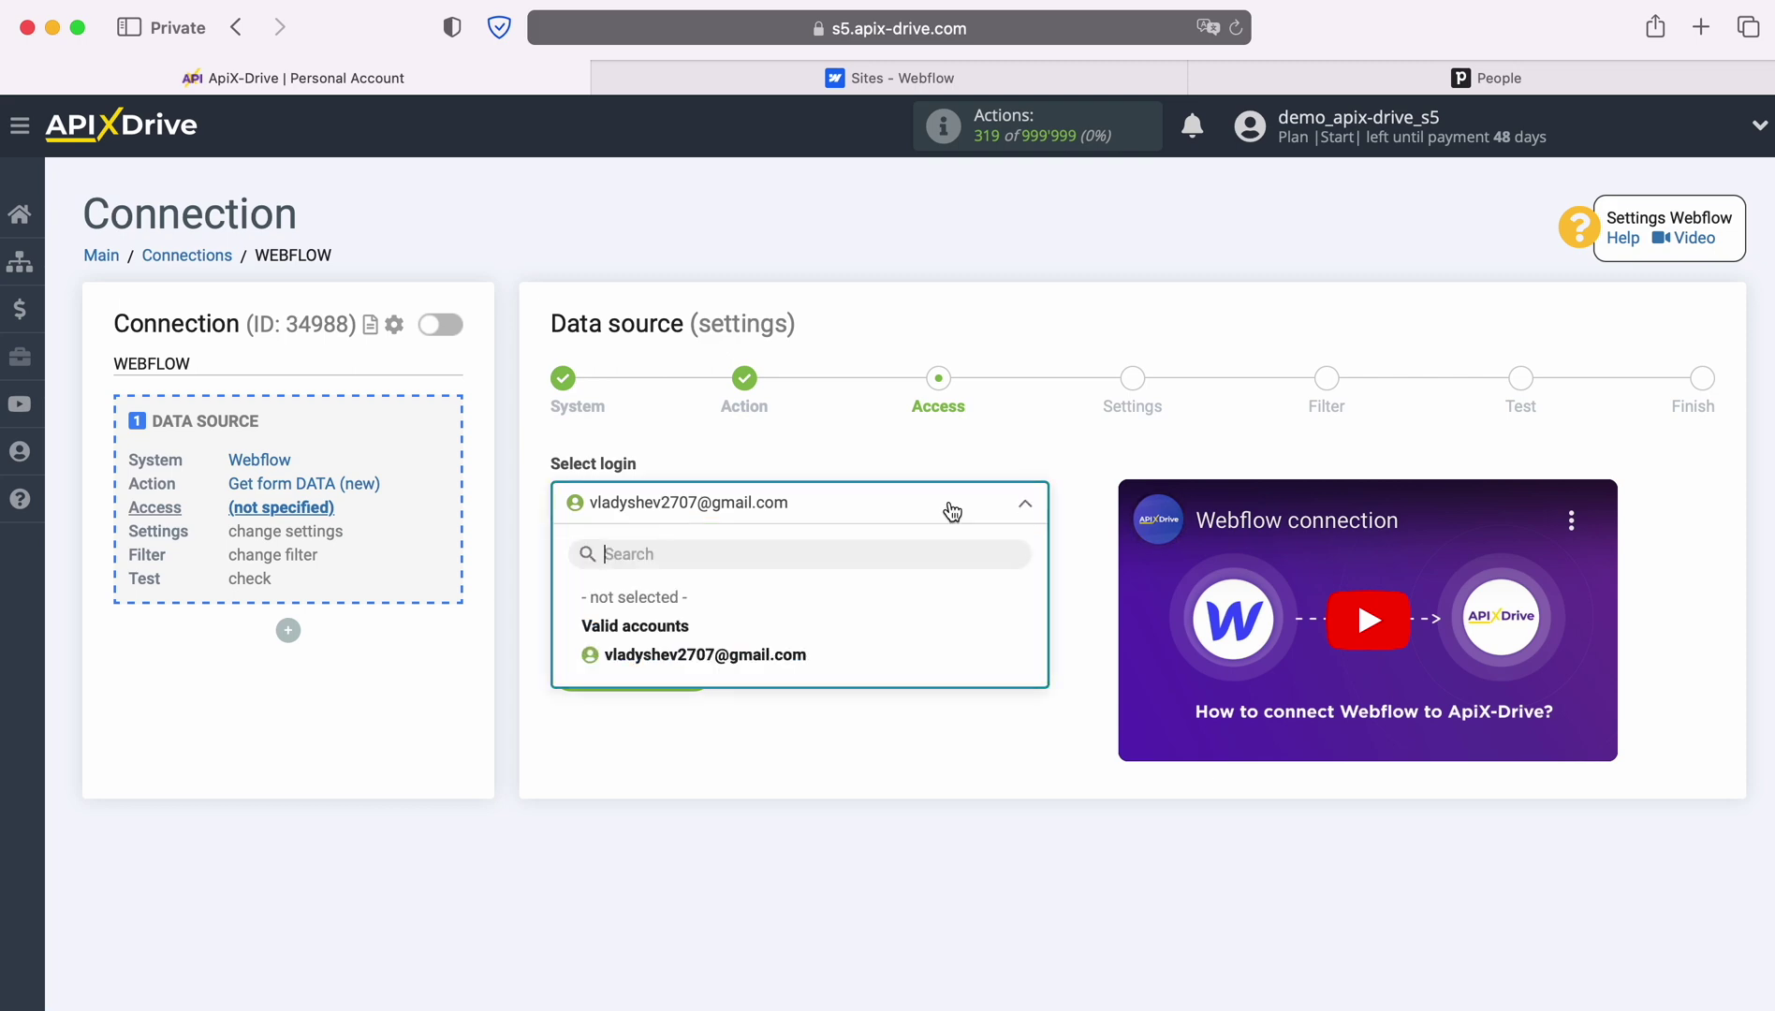
Use the connected Webflow login, set the website to ApiX-Drive-Test-Site, and skip filtering
left_click(796, 653)
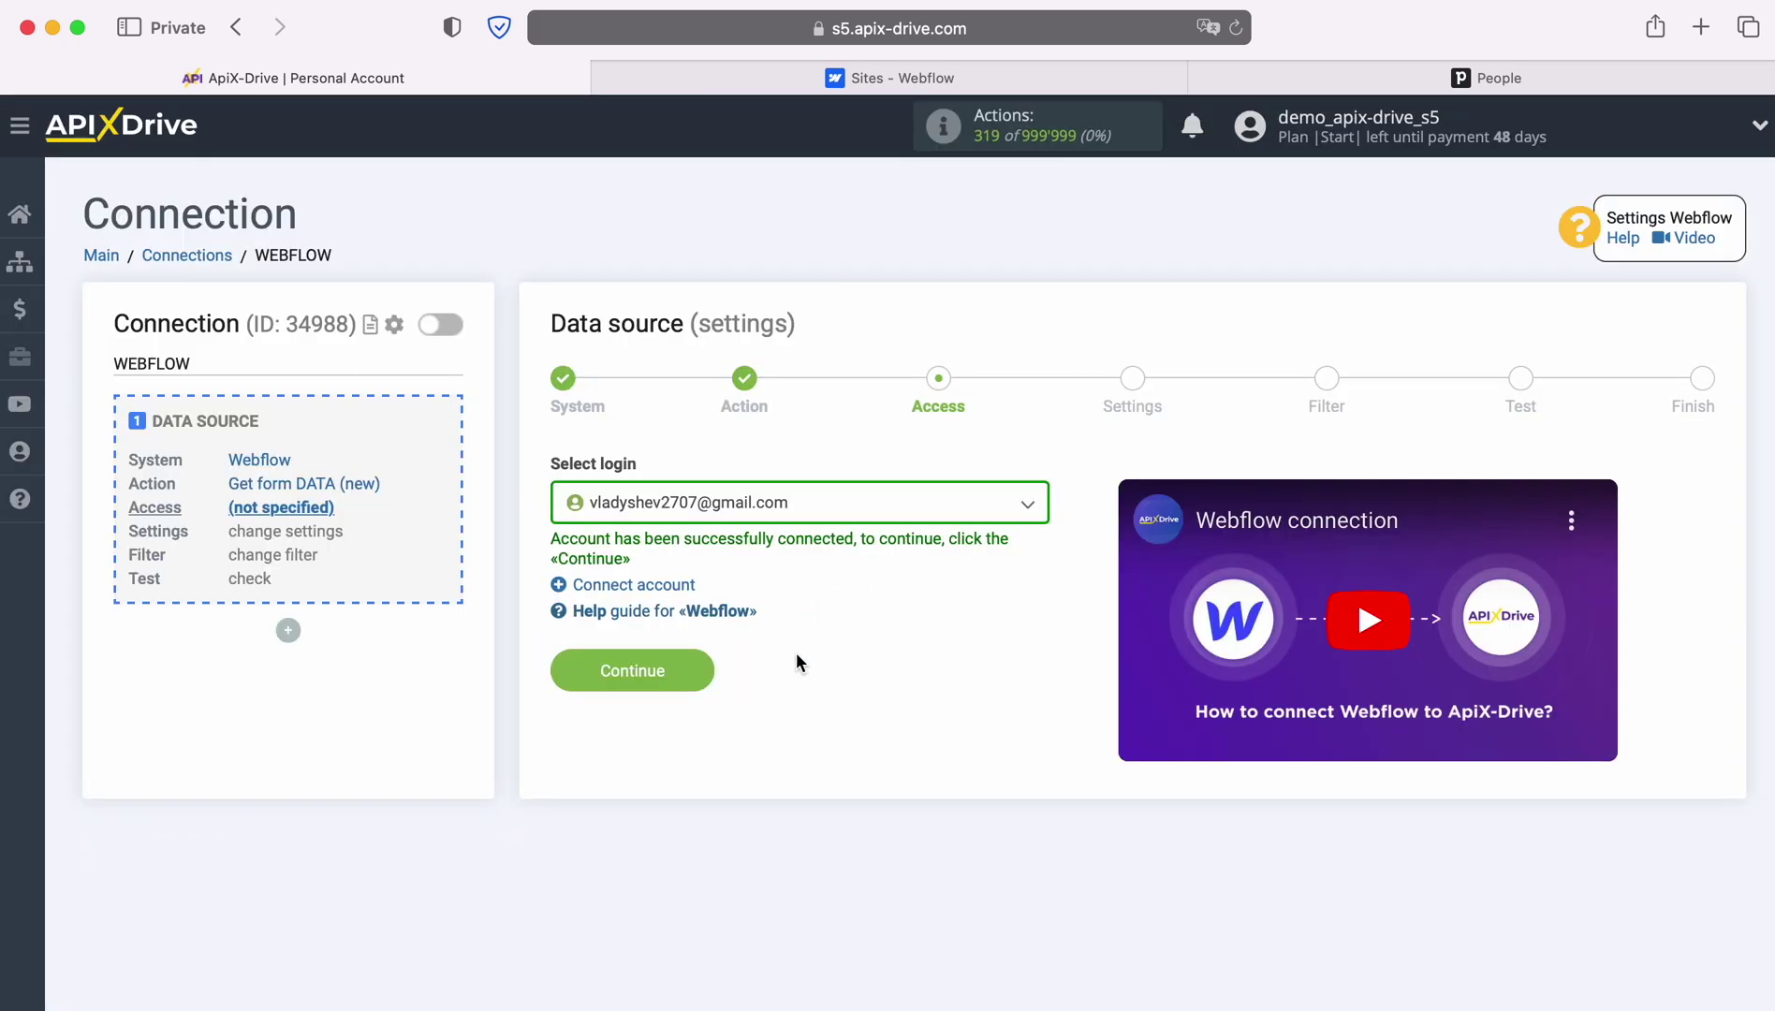
left_click(702, 662)
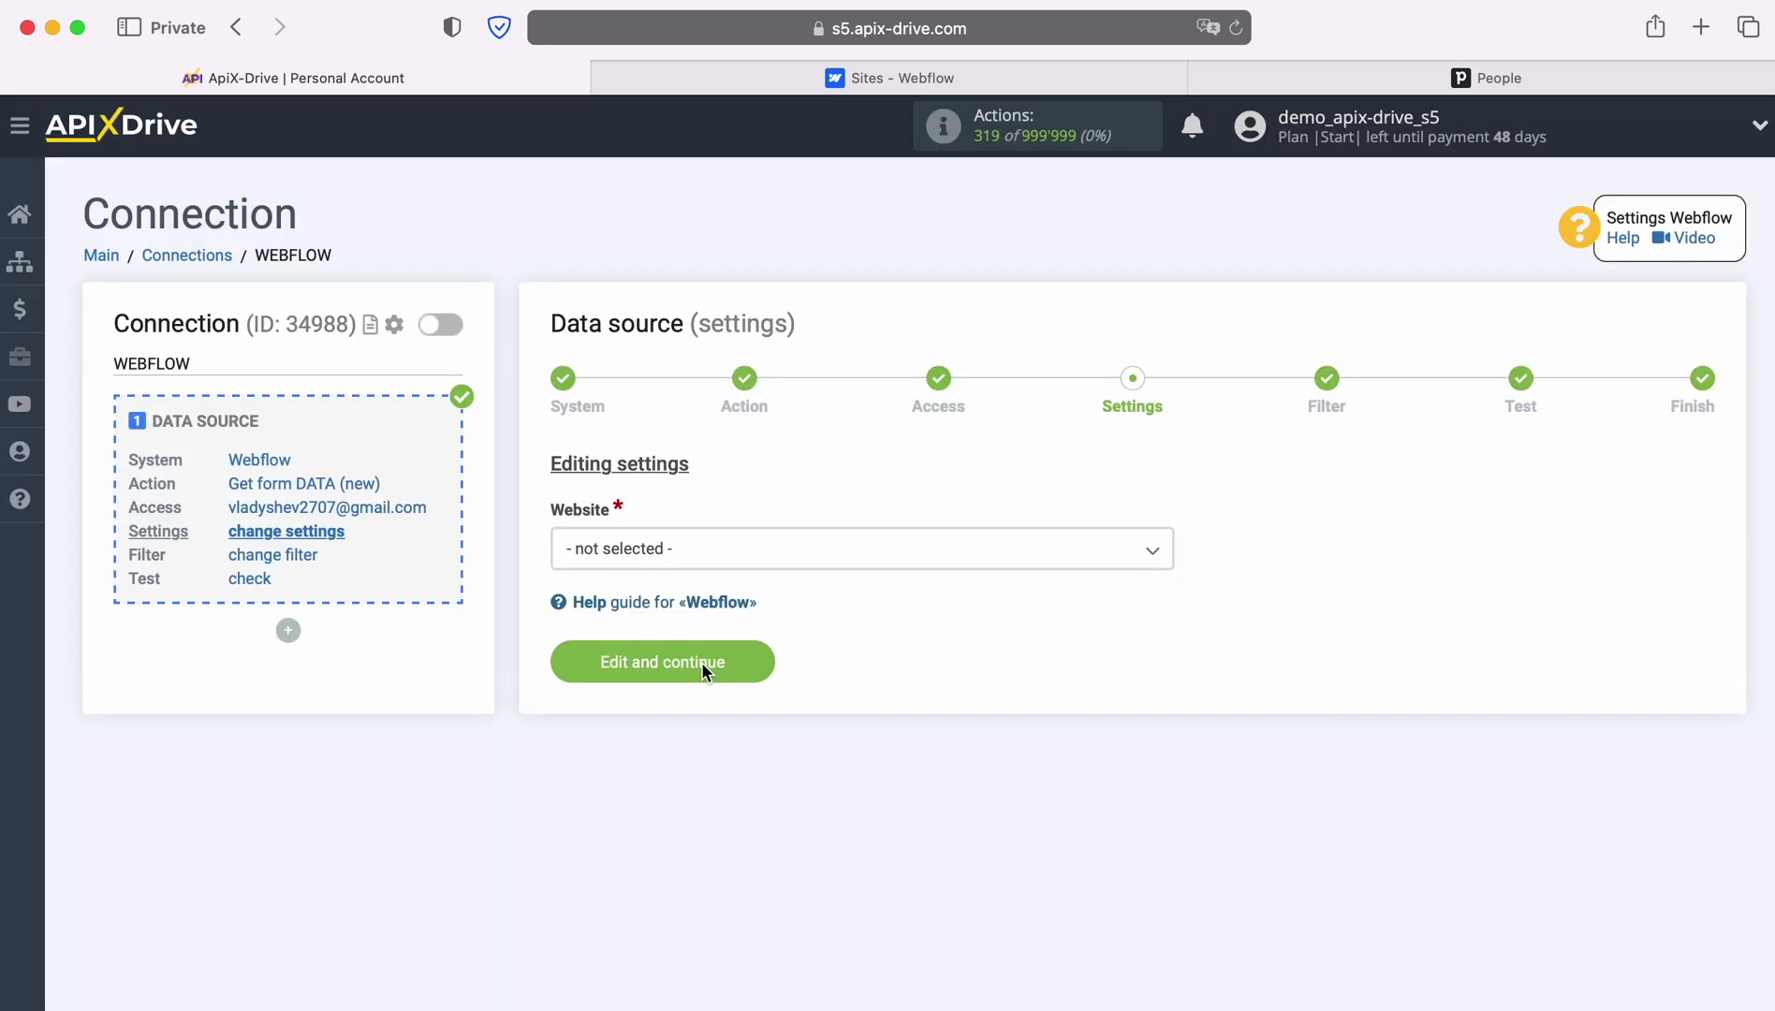
left_click(760, 547)
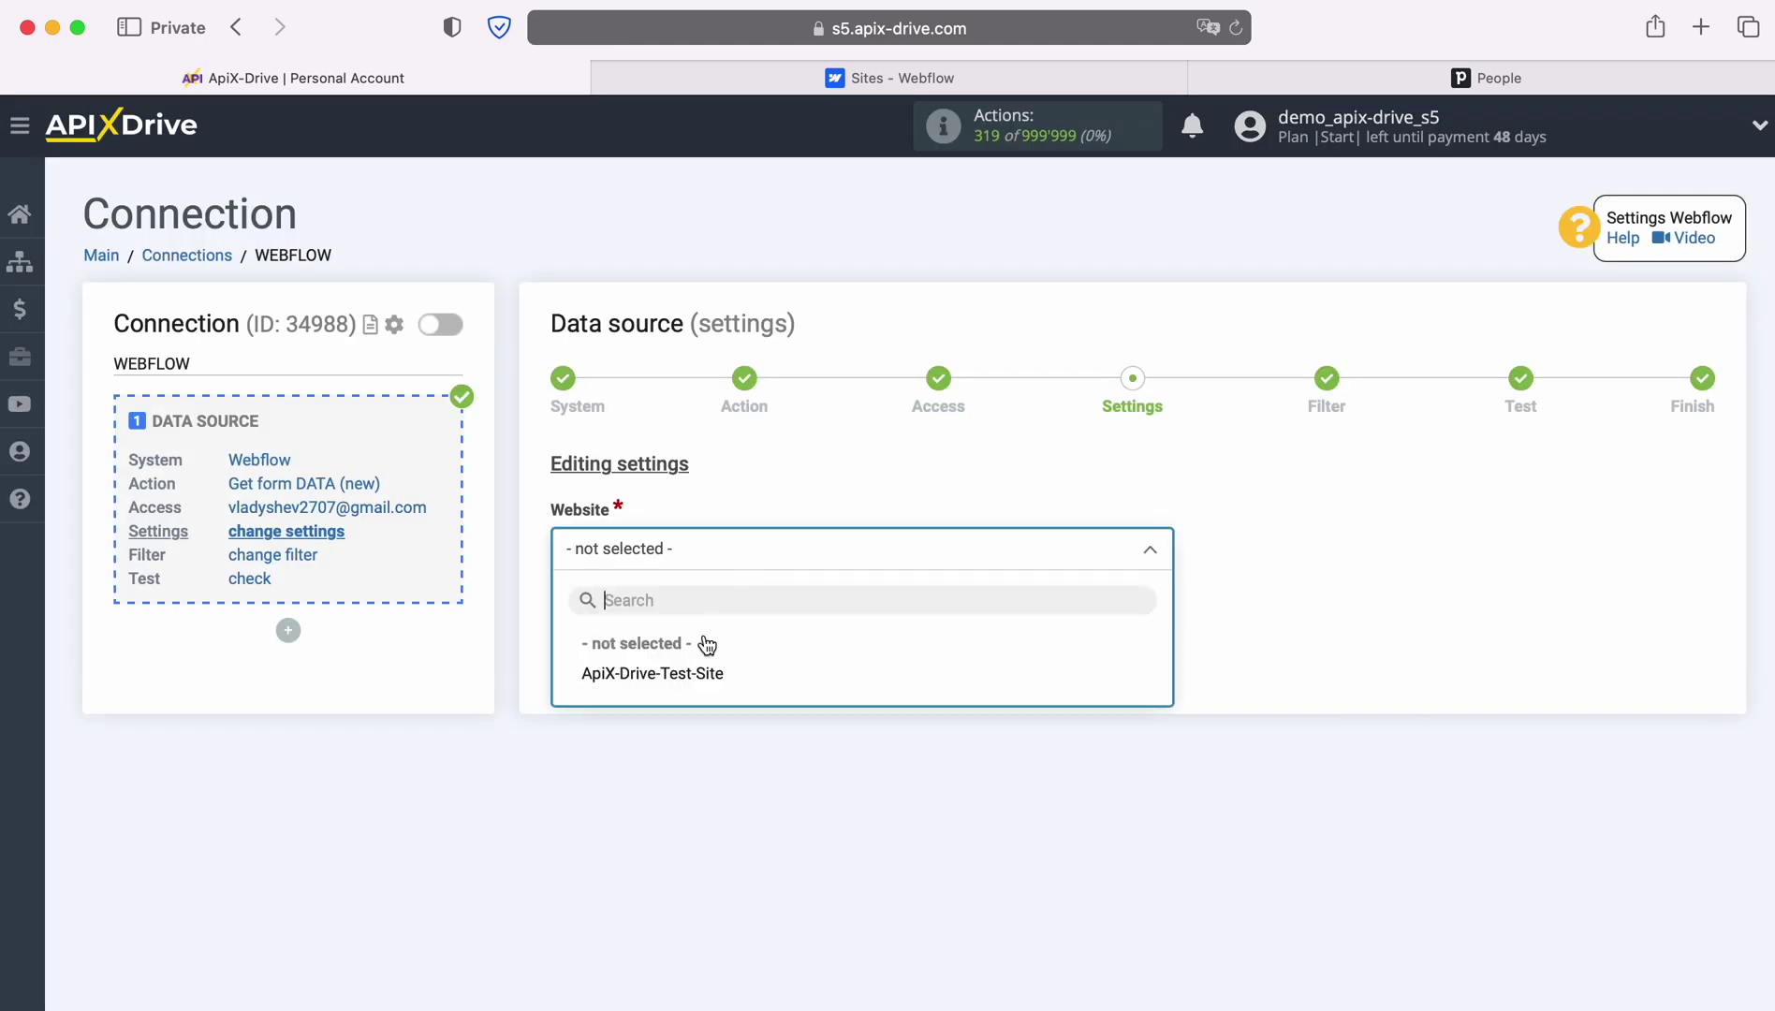
left_click(698, 674)
left_click(739, 667)
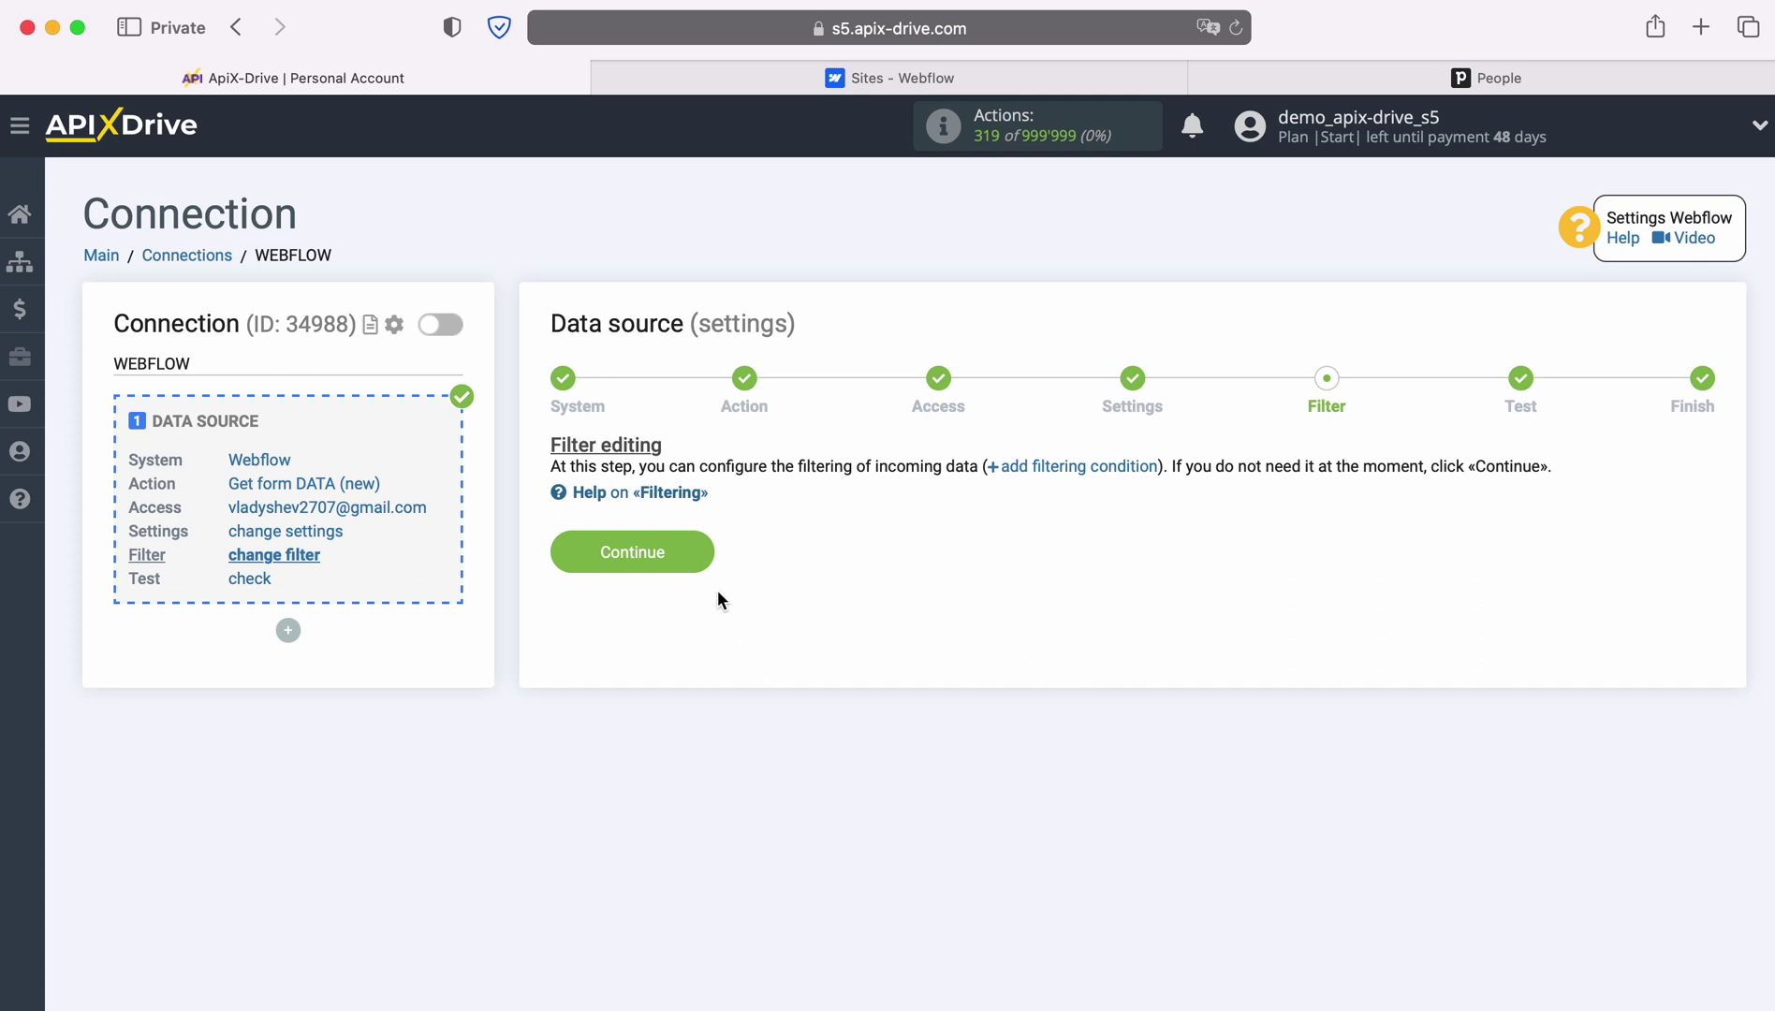
left_click(698, 552)
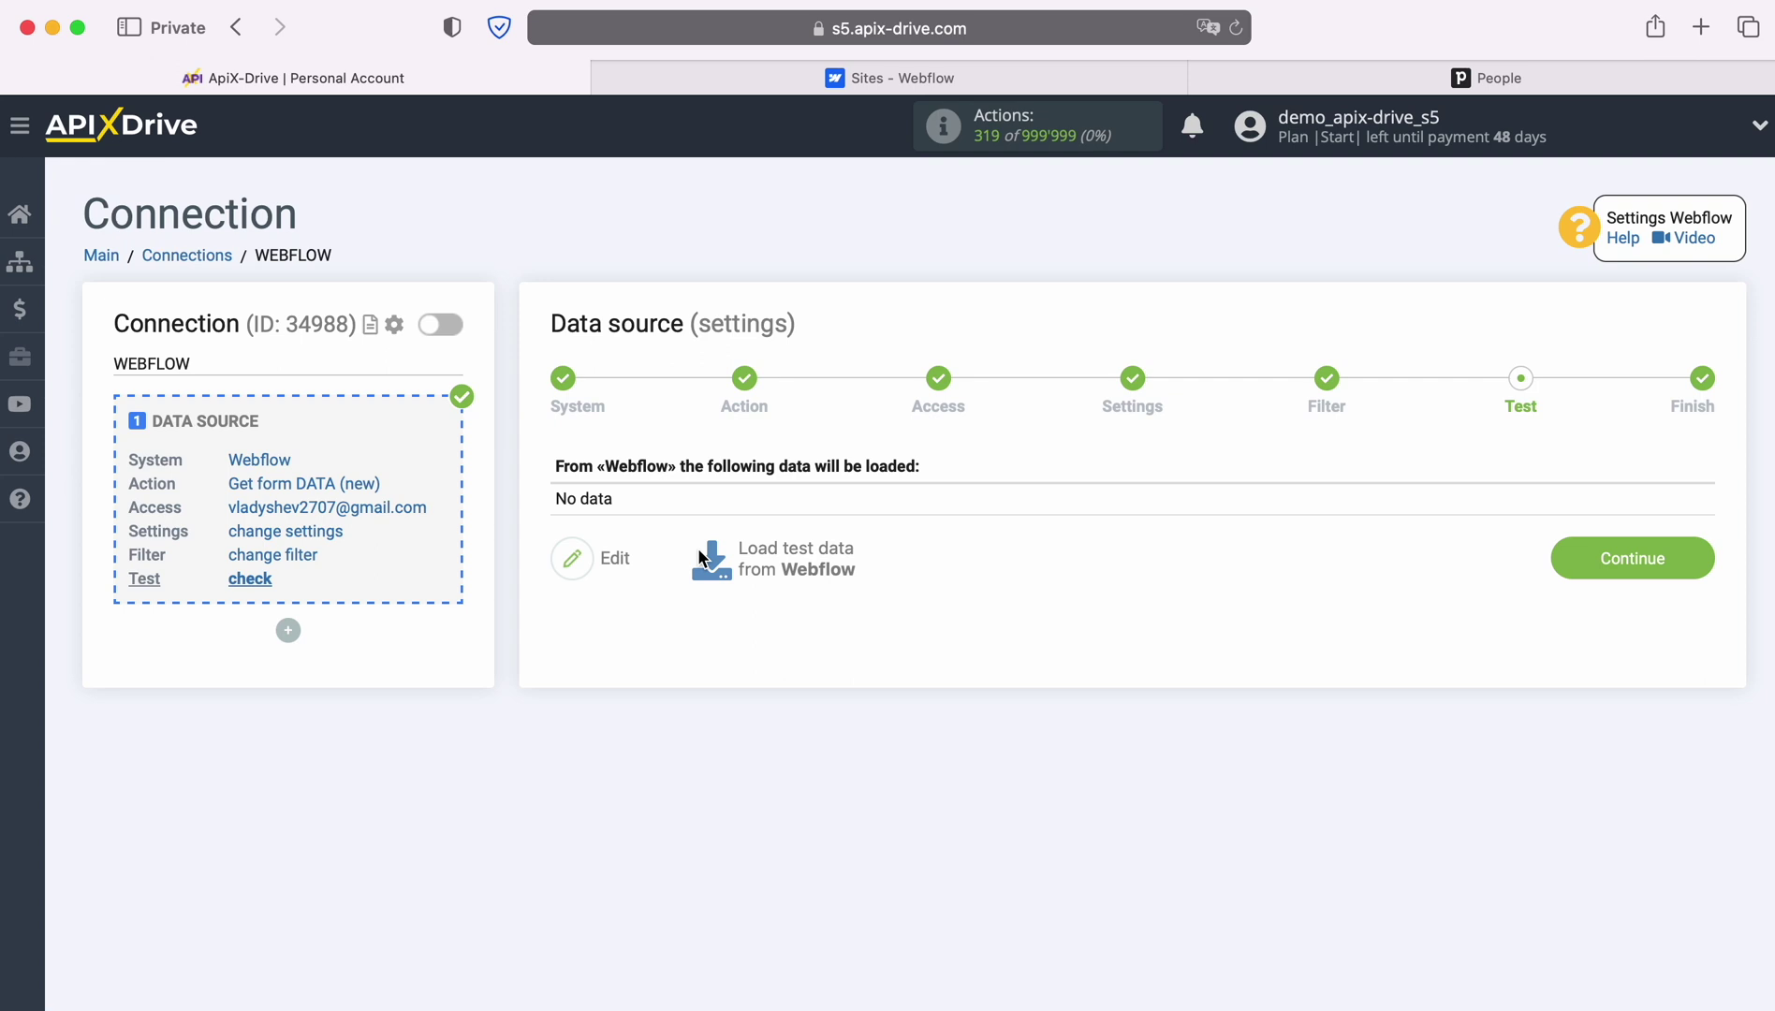
Submit a test name, e-mail and phone number through Form 1 on ApiX-Drive-Test-Site
left_click(839, 80)
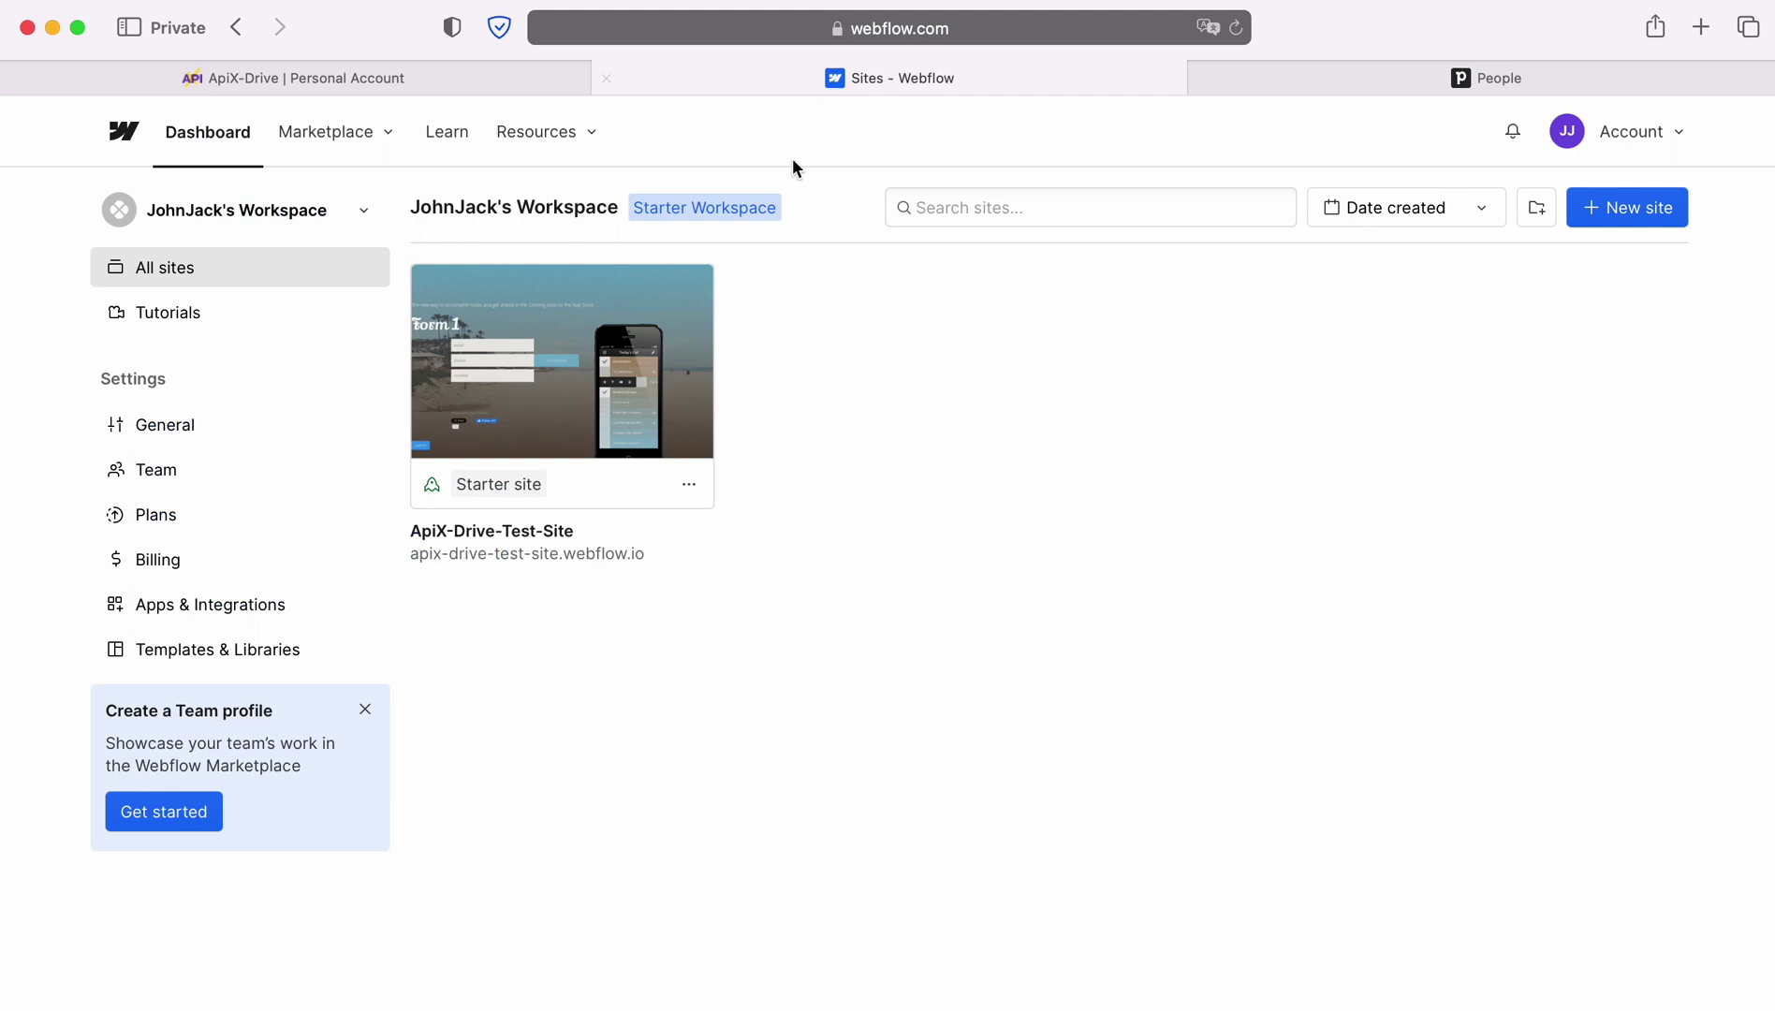
left_click(605, 554)
left_click(570, 531)
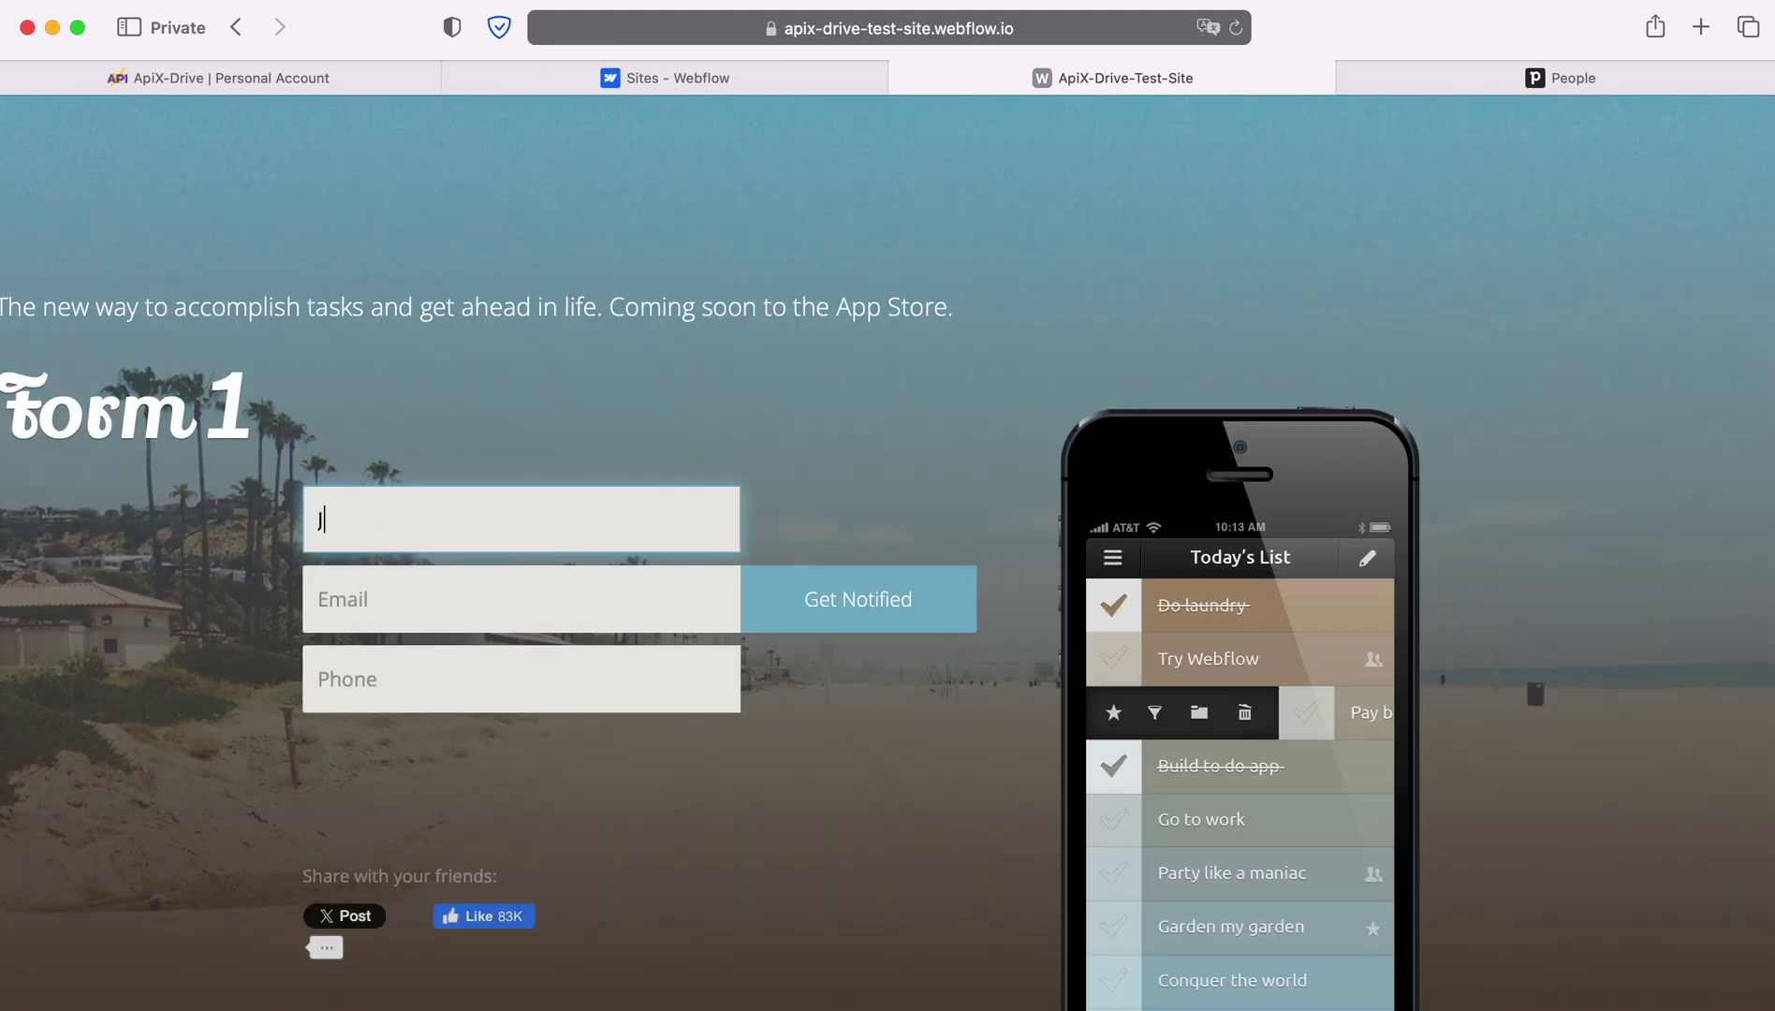
key("Tab")
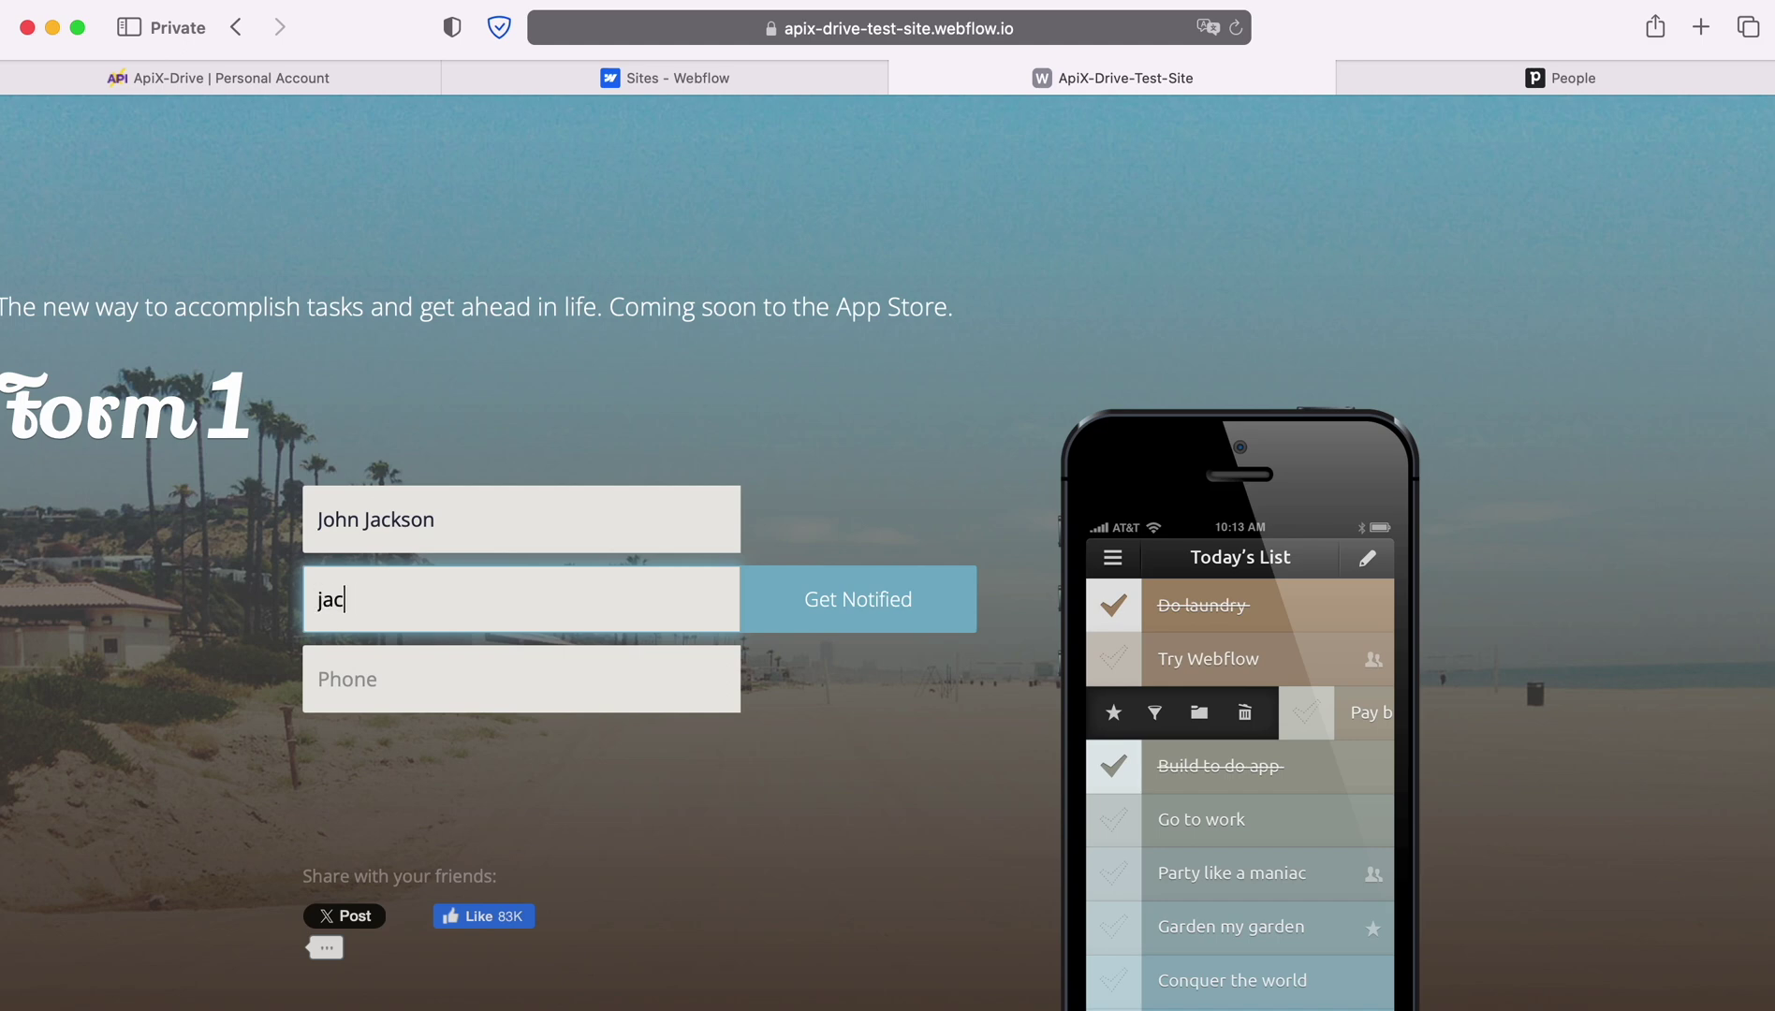
key("Tab")
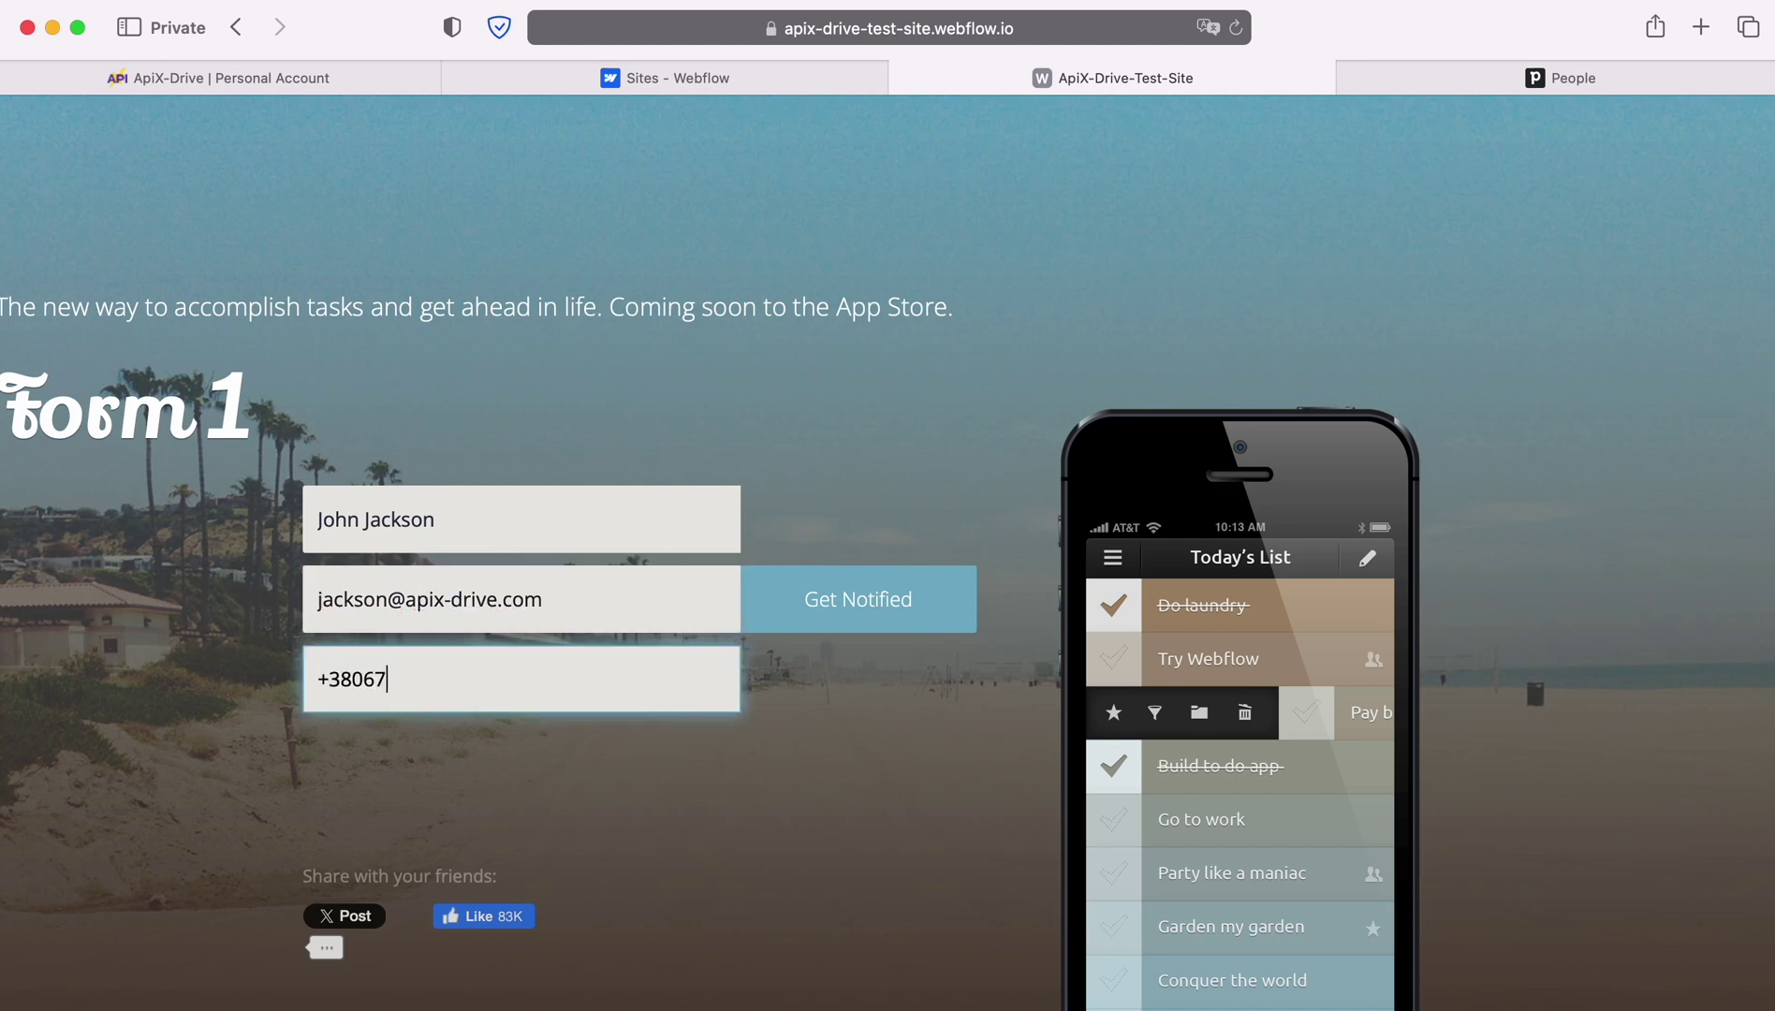
left_click(862, 603)
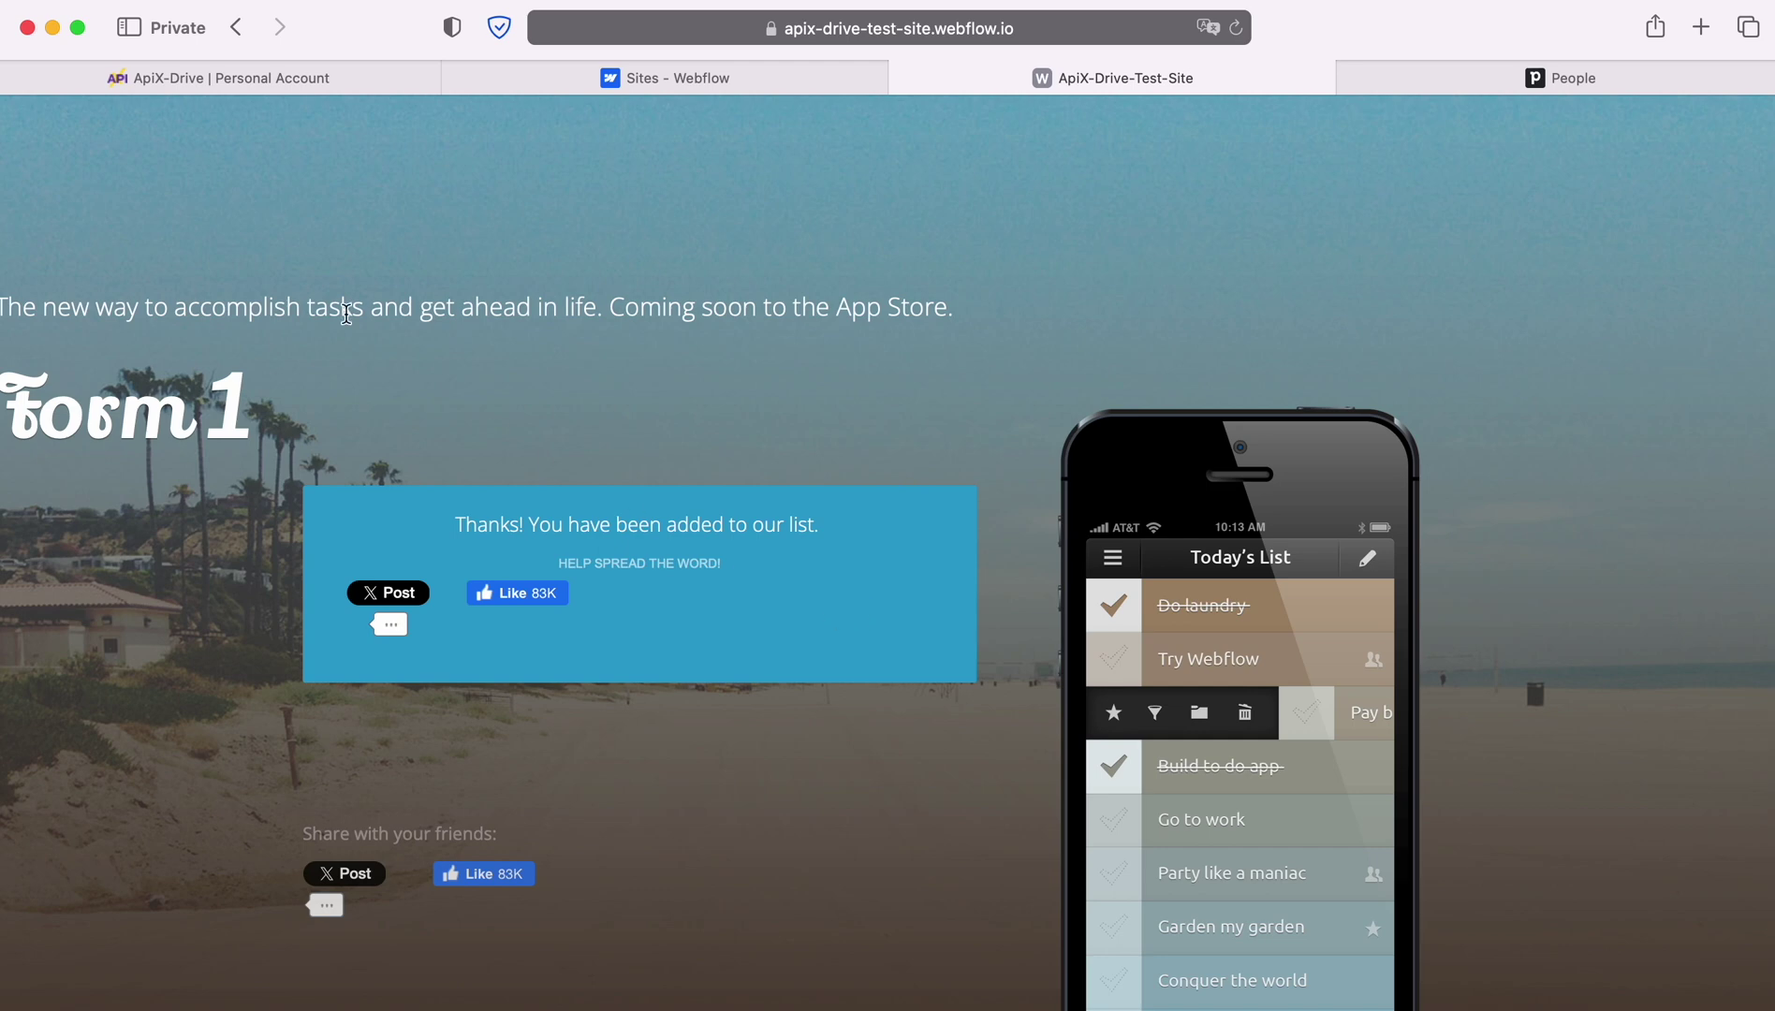
left_click(321, 80)
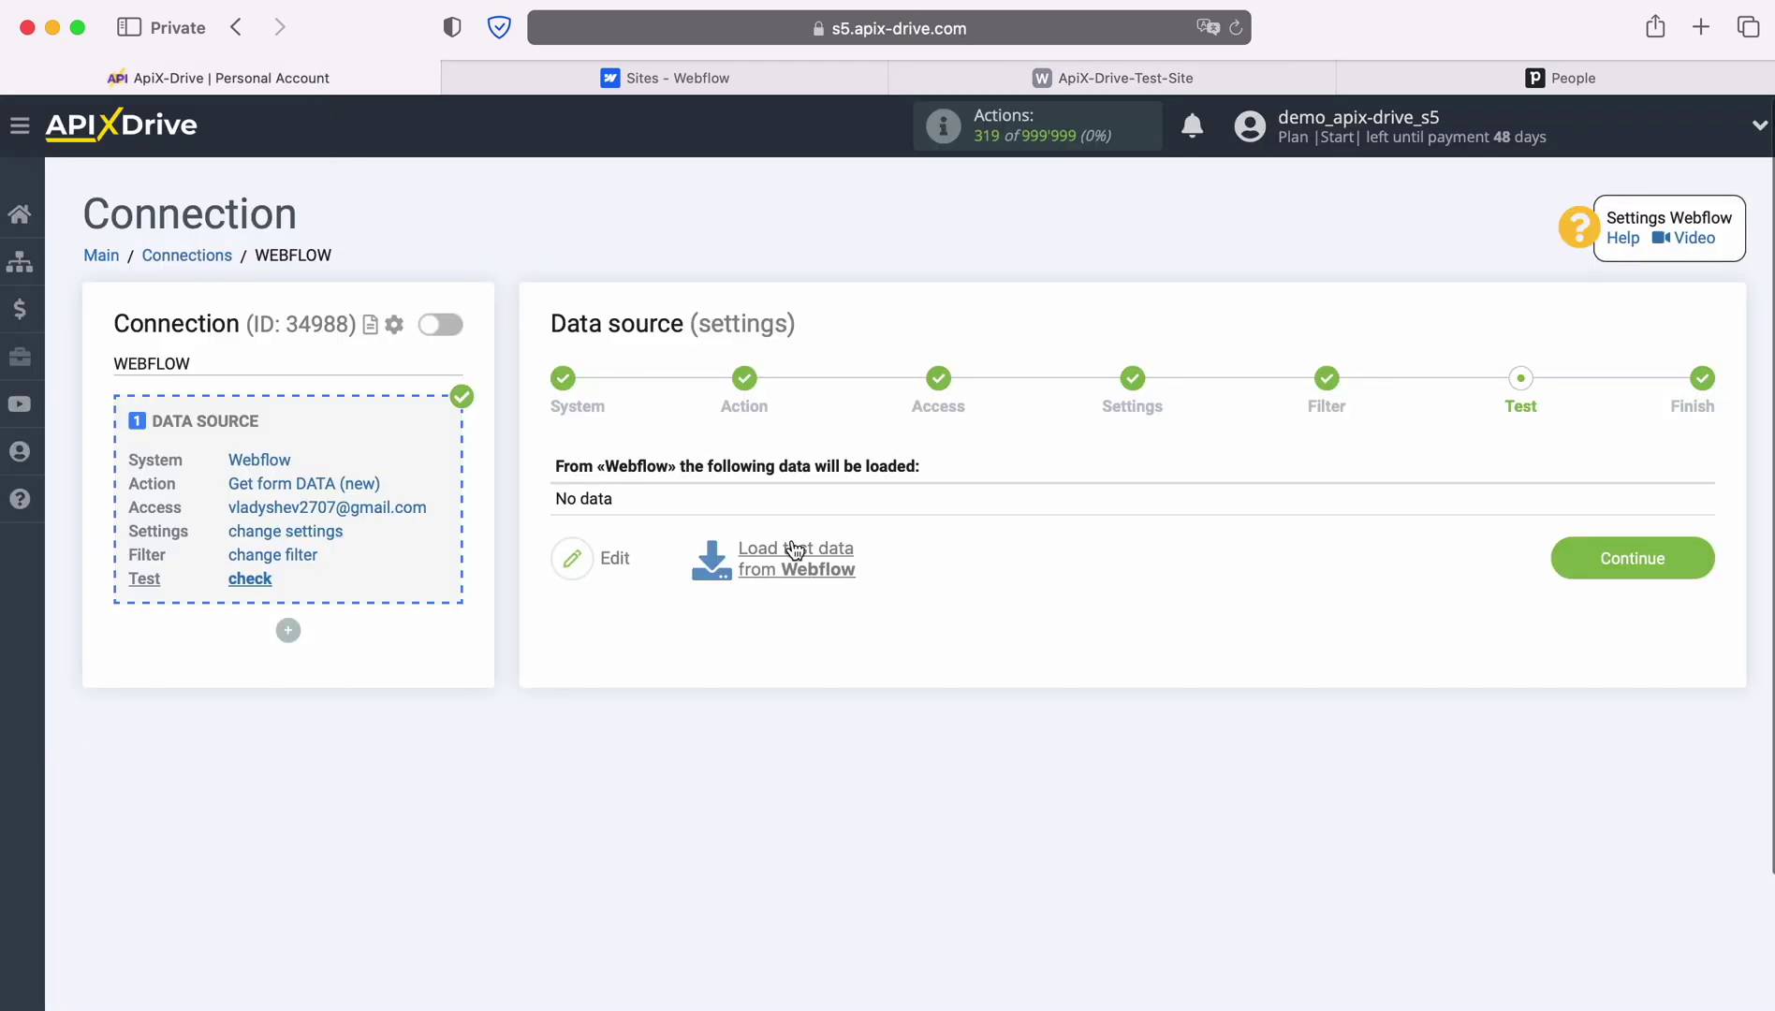
Load the submitted Webflow form entry as test data and finish the source setup
left_click(793, 549)
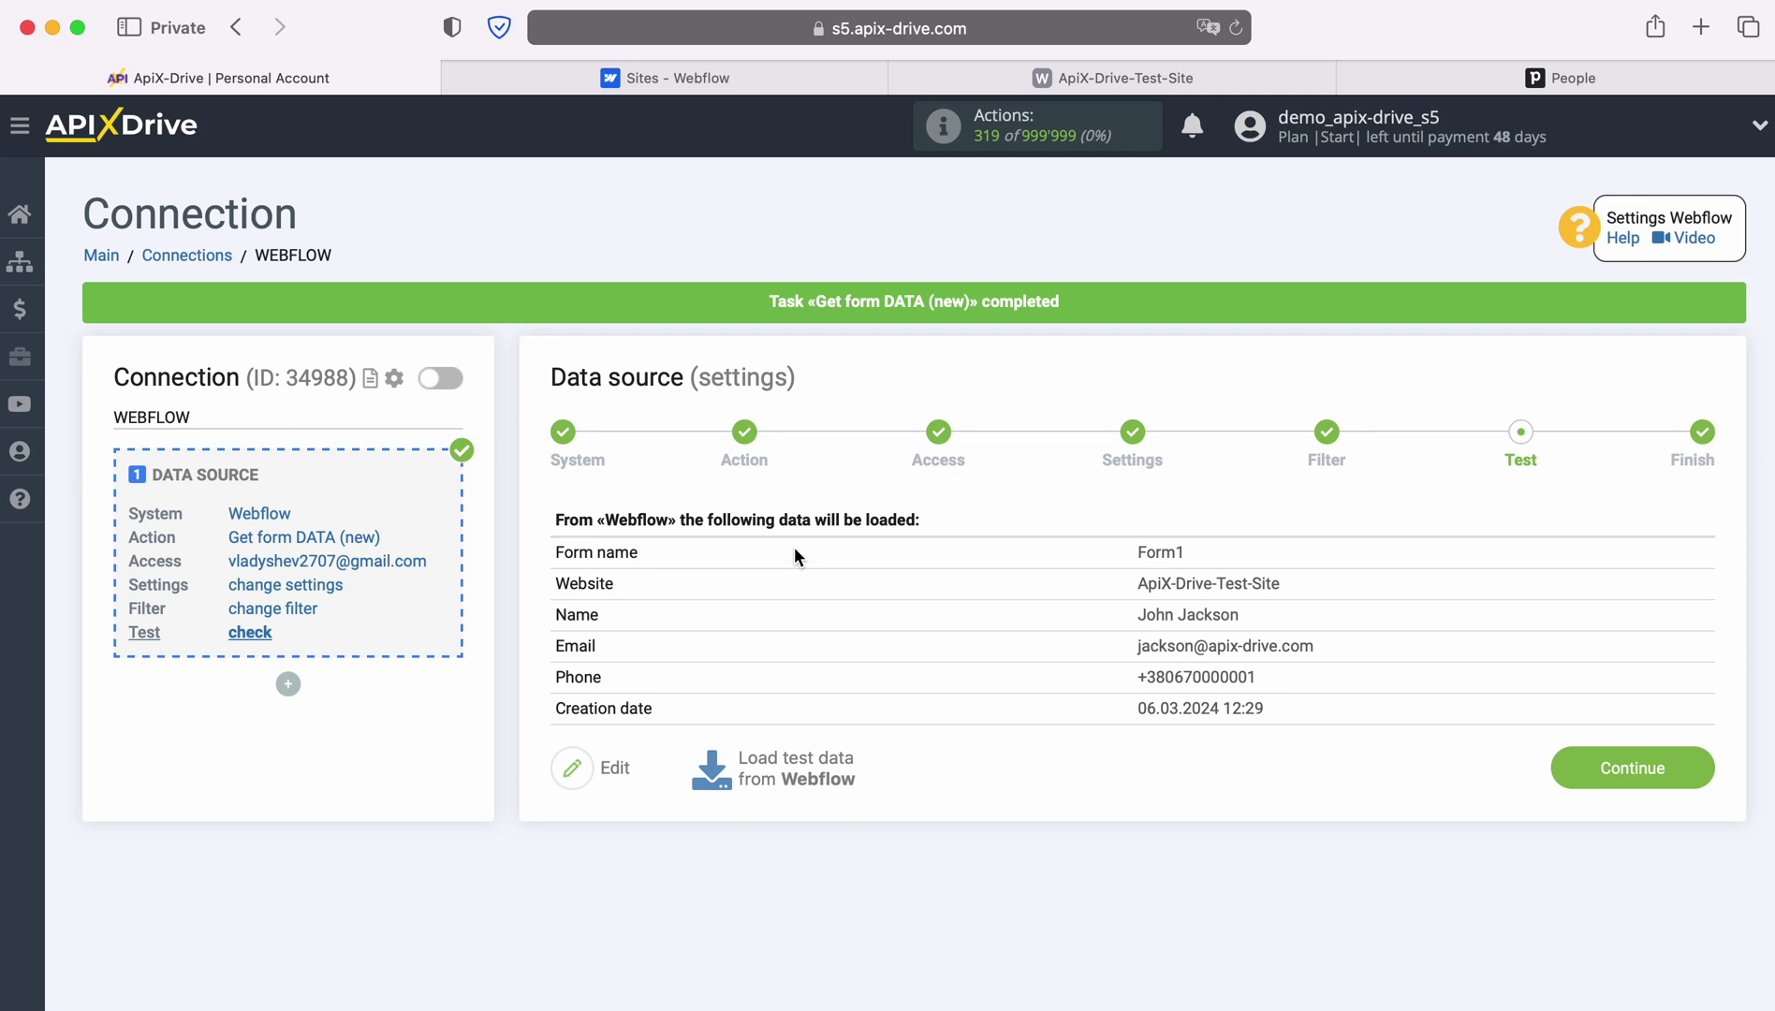
left_click(1688, 760)
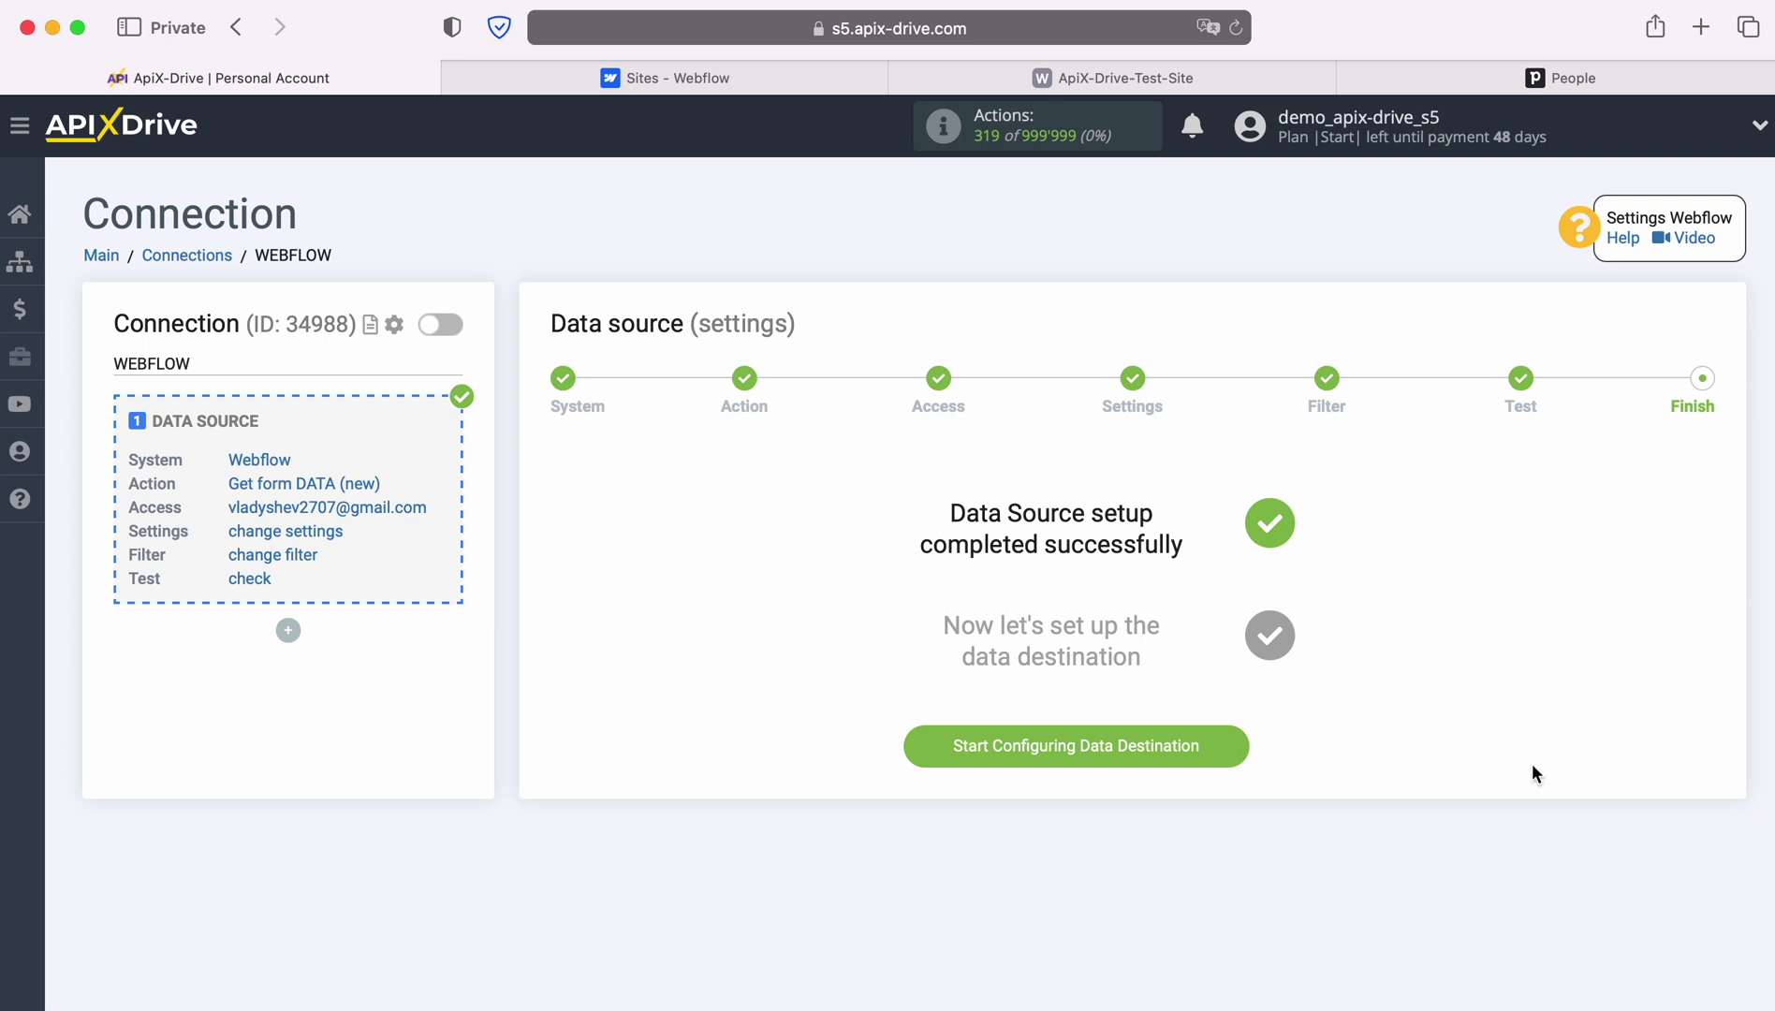
left_click(1232, 747)
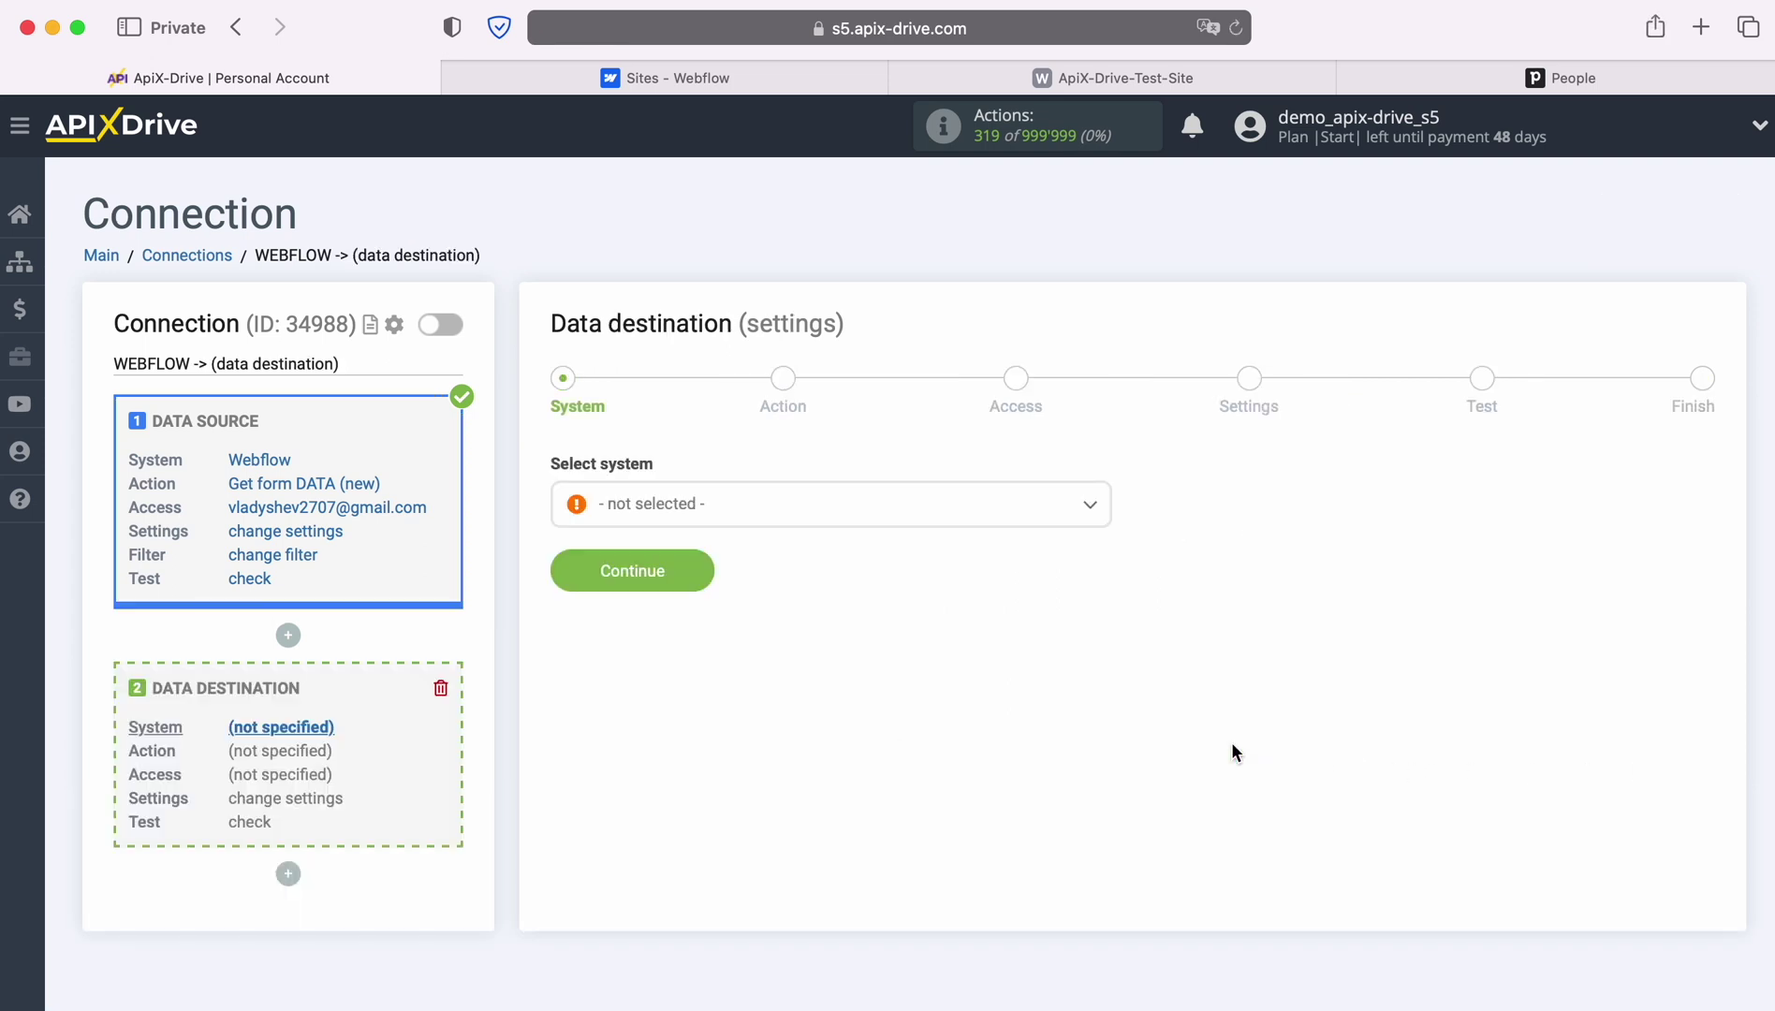
Select Pipedrive as the data destination system
left_click(1072, 517)
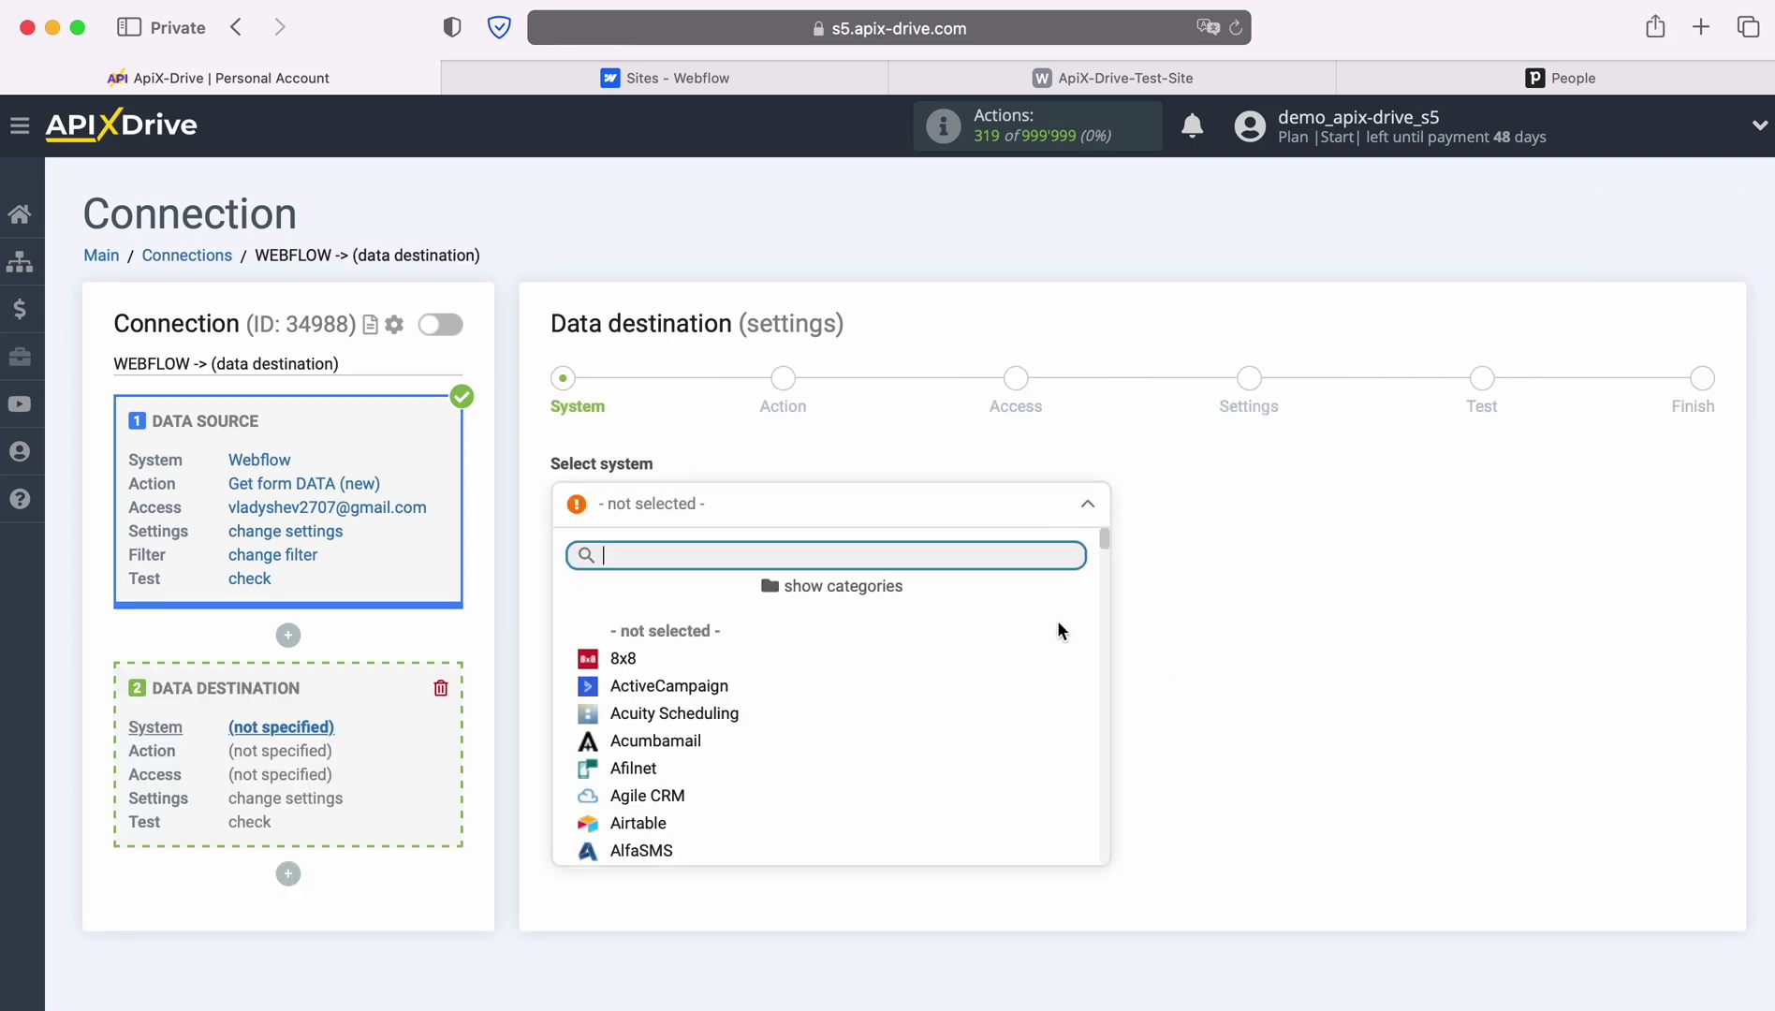
scroll(1064, 719, "down", 3)
scroll(1064, 719, "down", 15)
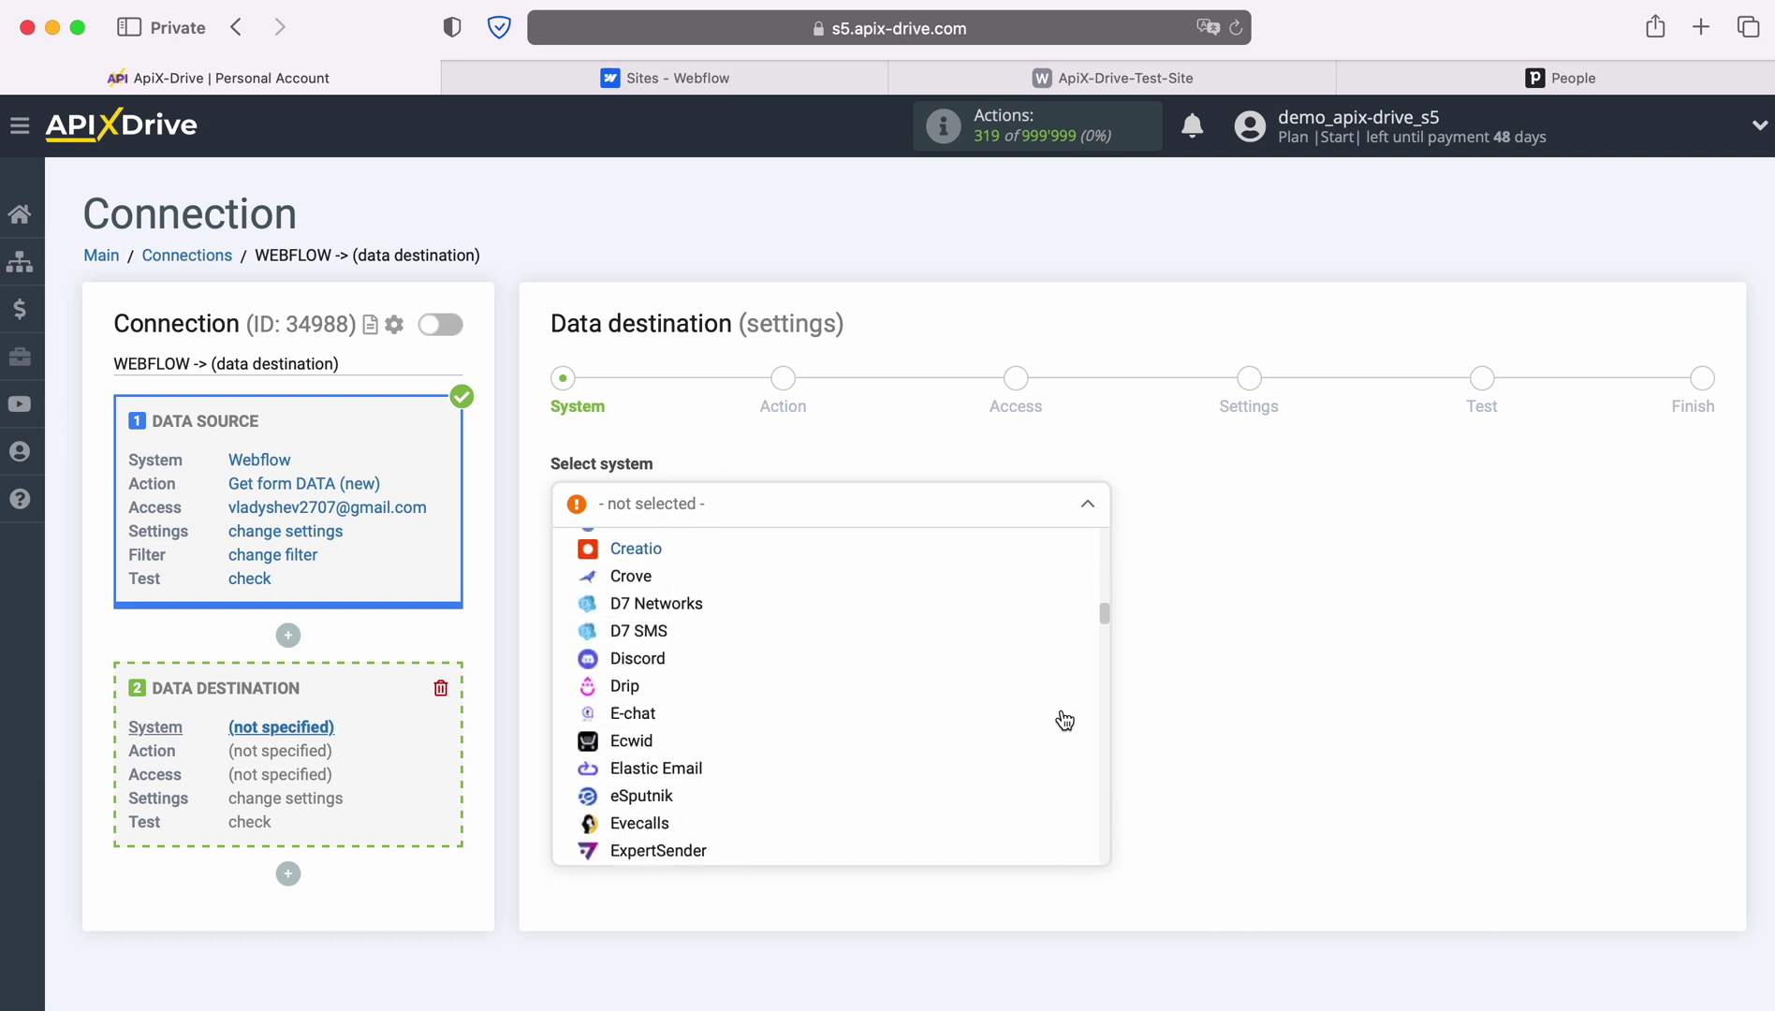
scroll(1065, 719, "down", 15)
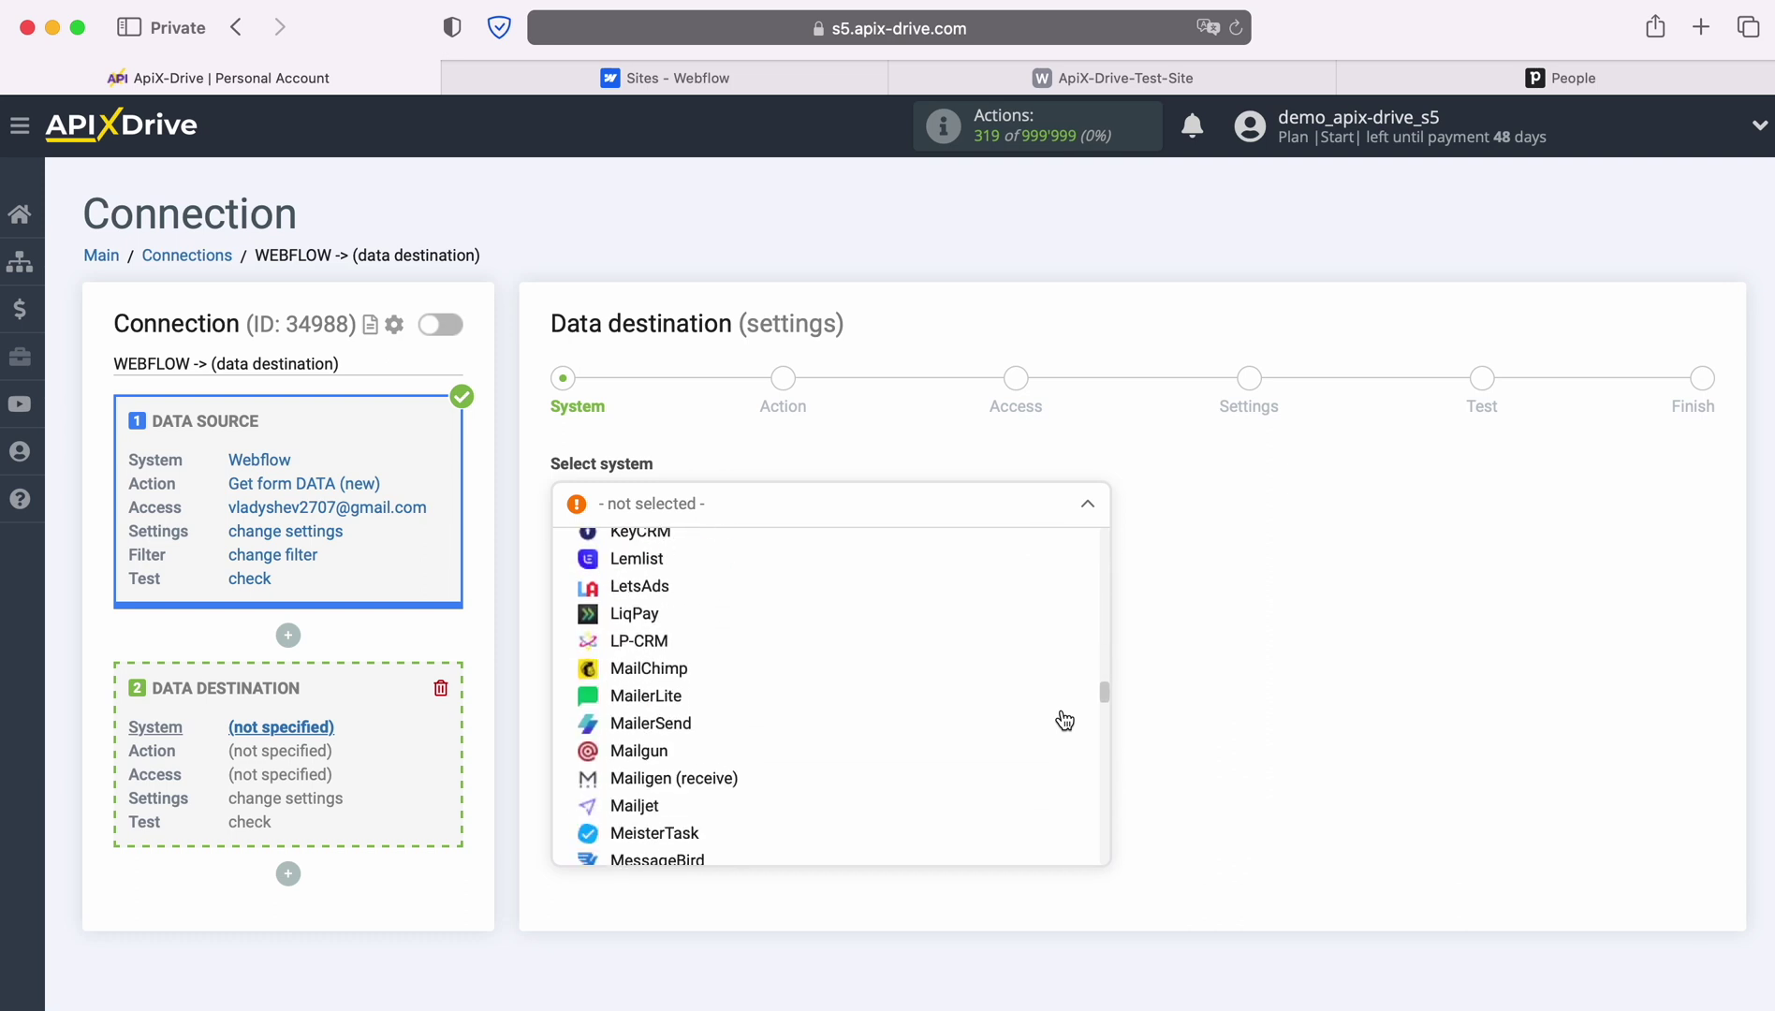
scroll(1065, 719, "down", 10)
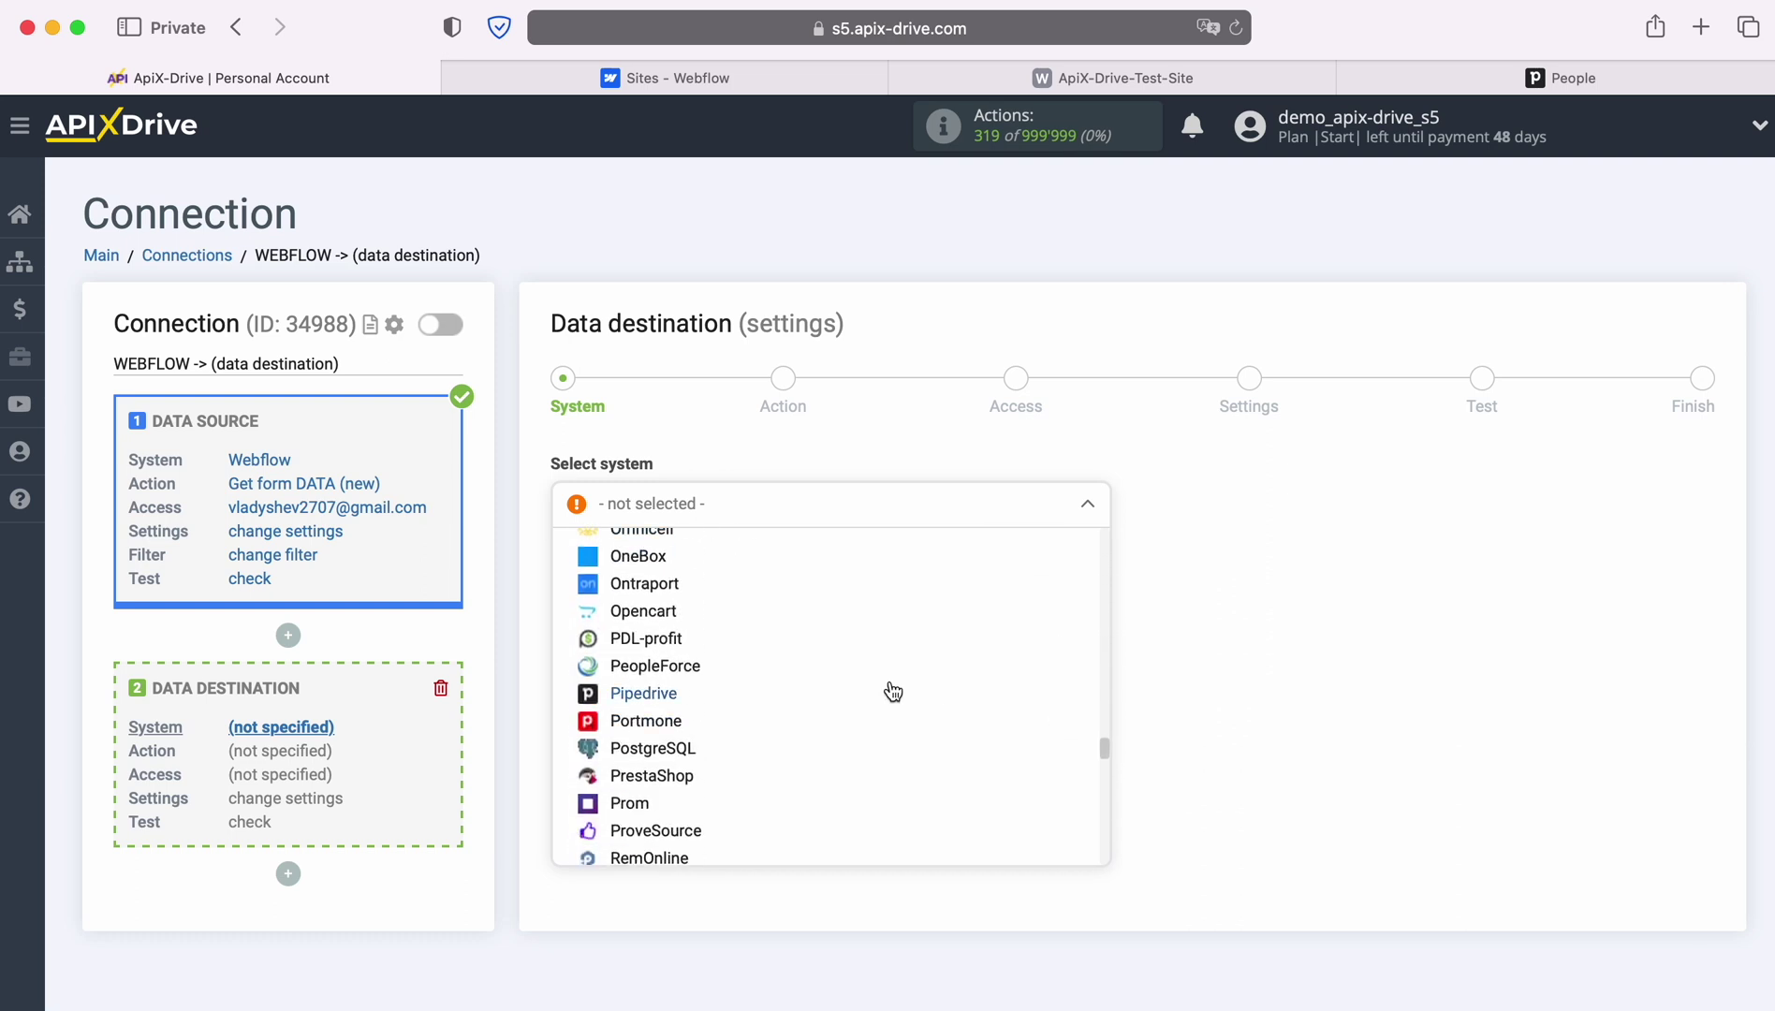
left_click(672, 695)
left_click(696, 566)
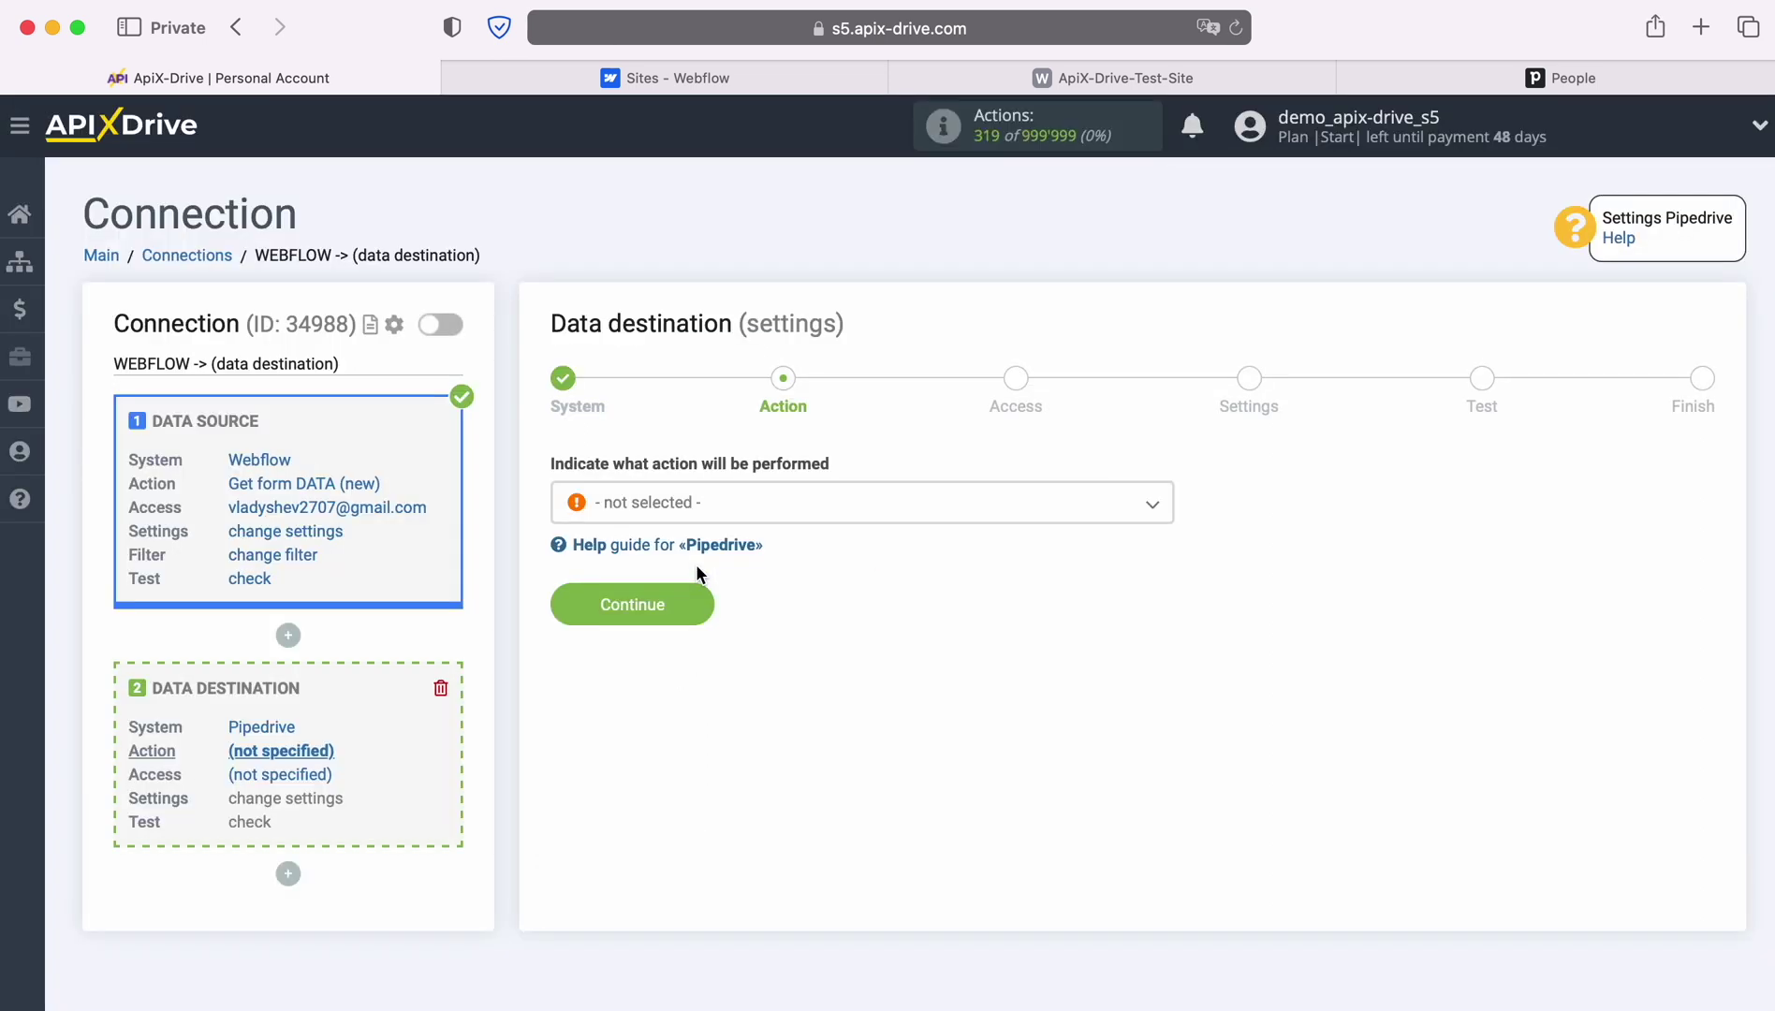
Choose Create CONTACT as the Pipedrive action
left_click(935, 510)
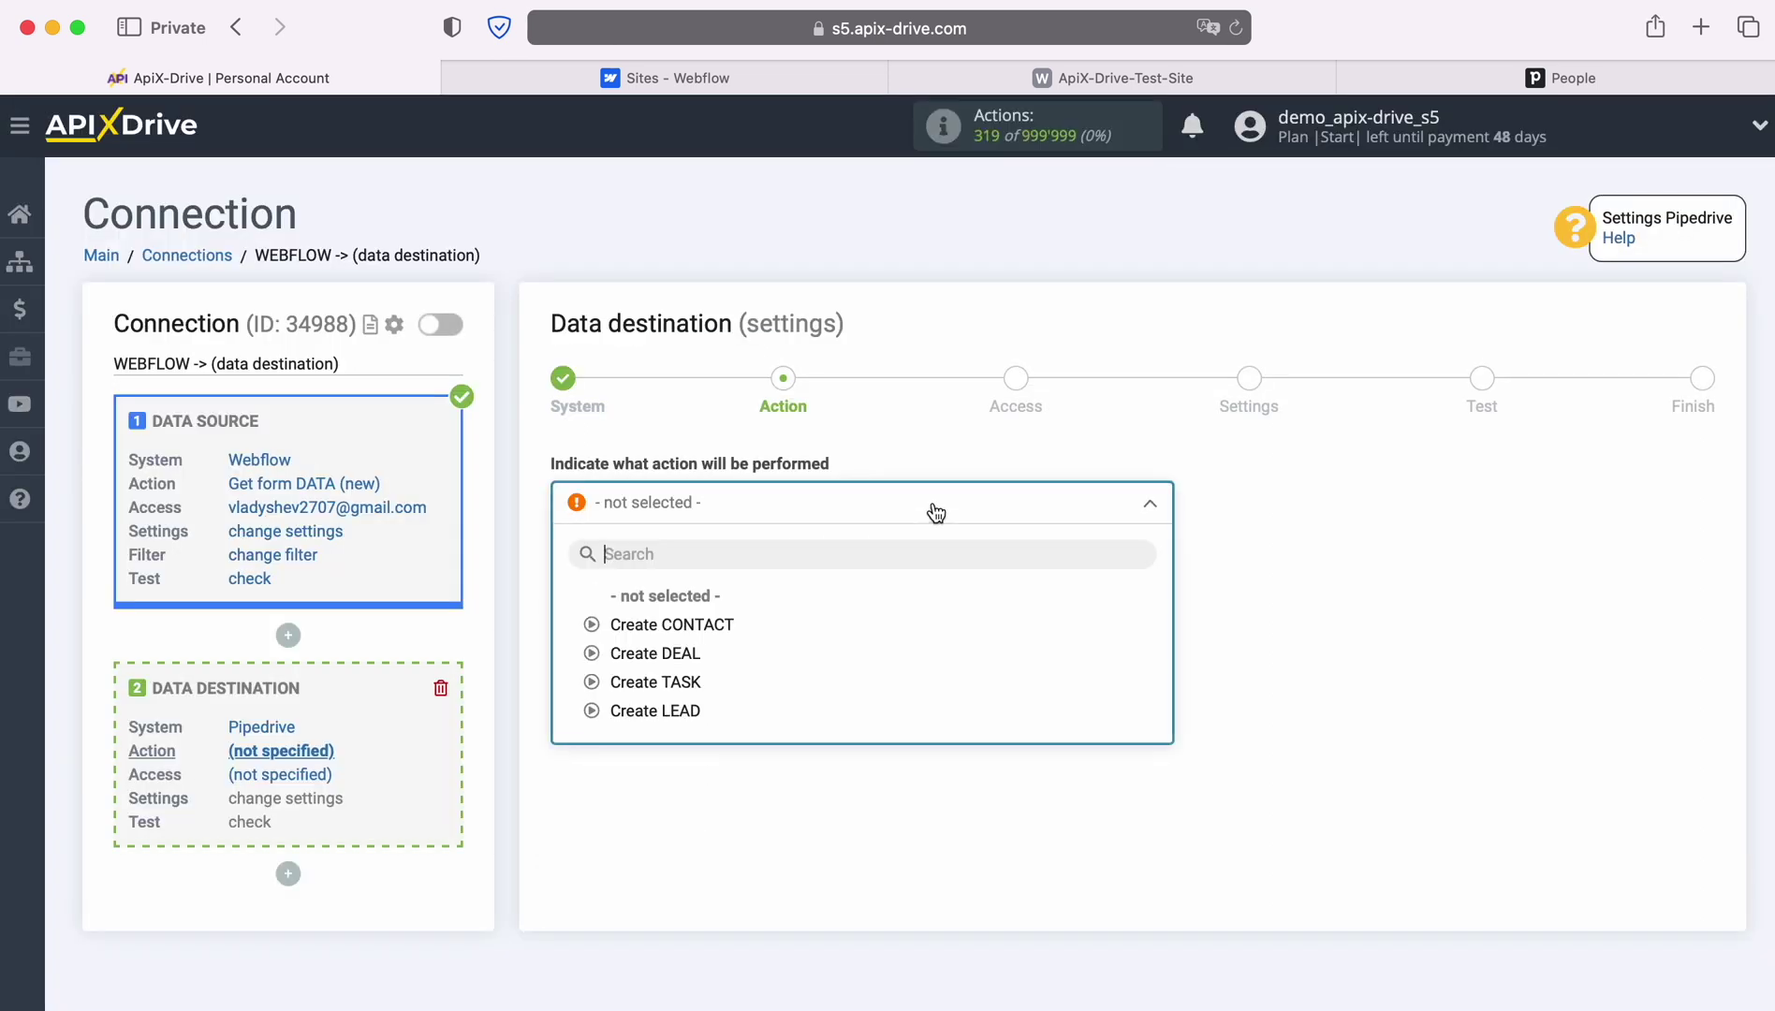
left_click(720, 622)
left_click(702, 605)
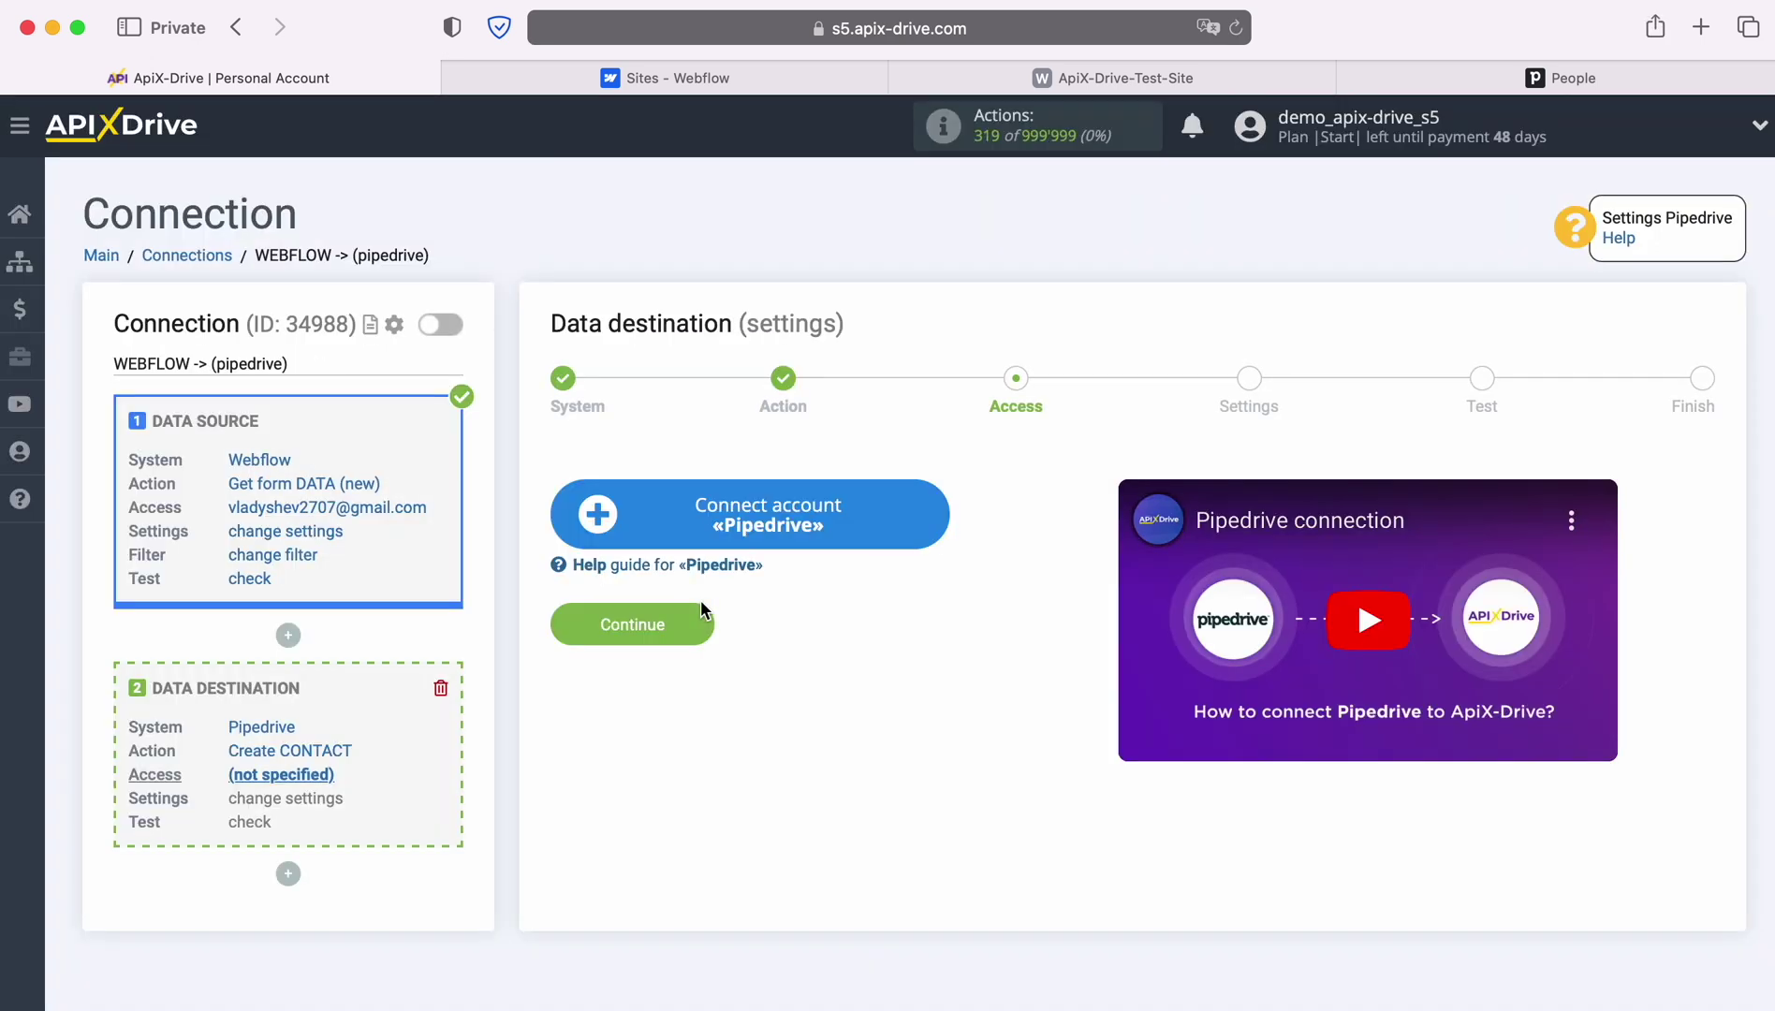
Open the Connection setup dialog for a Pipedrive account
left_click(937, 522)
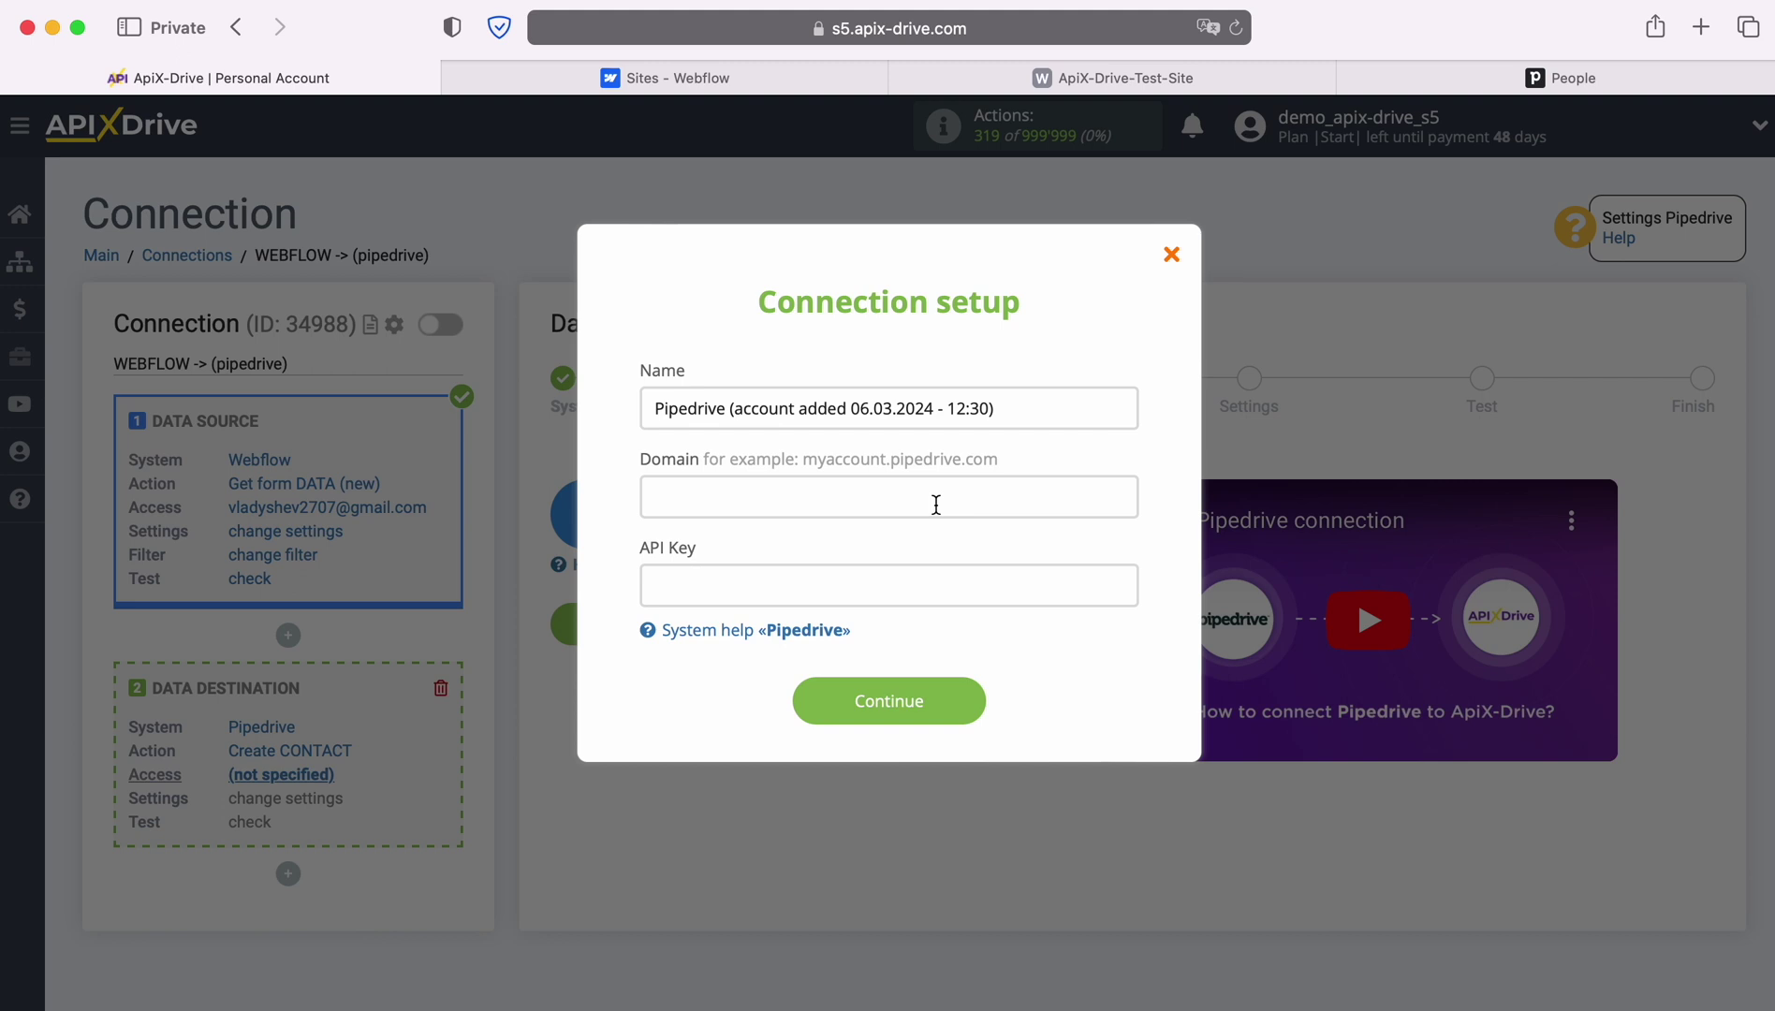
Copy apix-drive.pipedrive.com from Pipedrive's address bar into the Domain field
left_click(1539, 79)
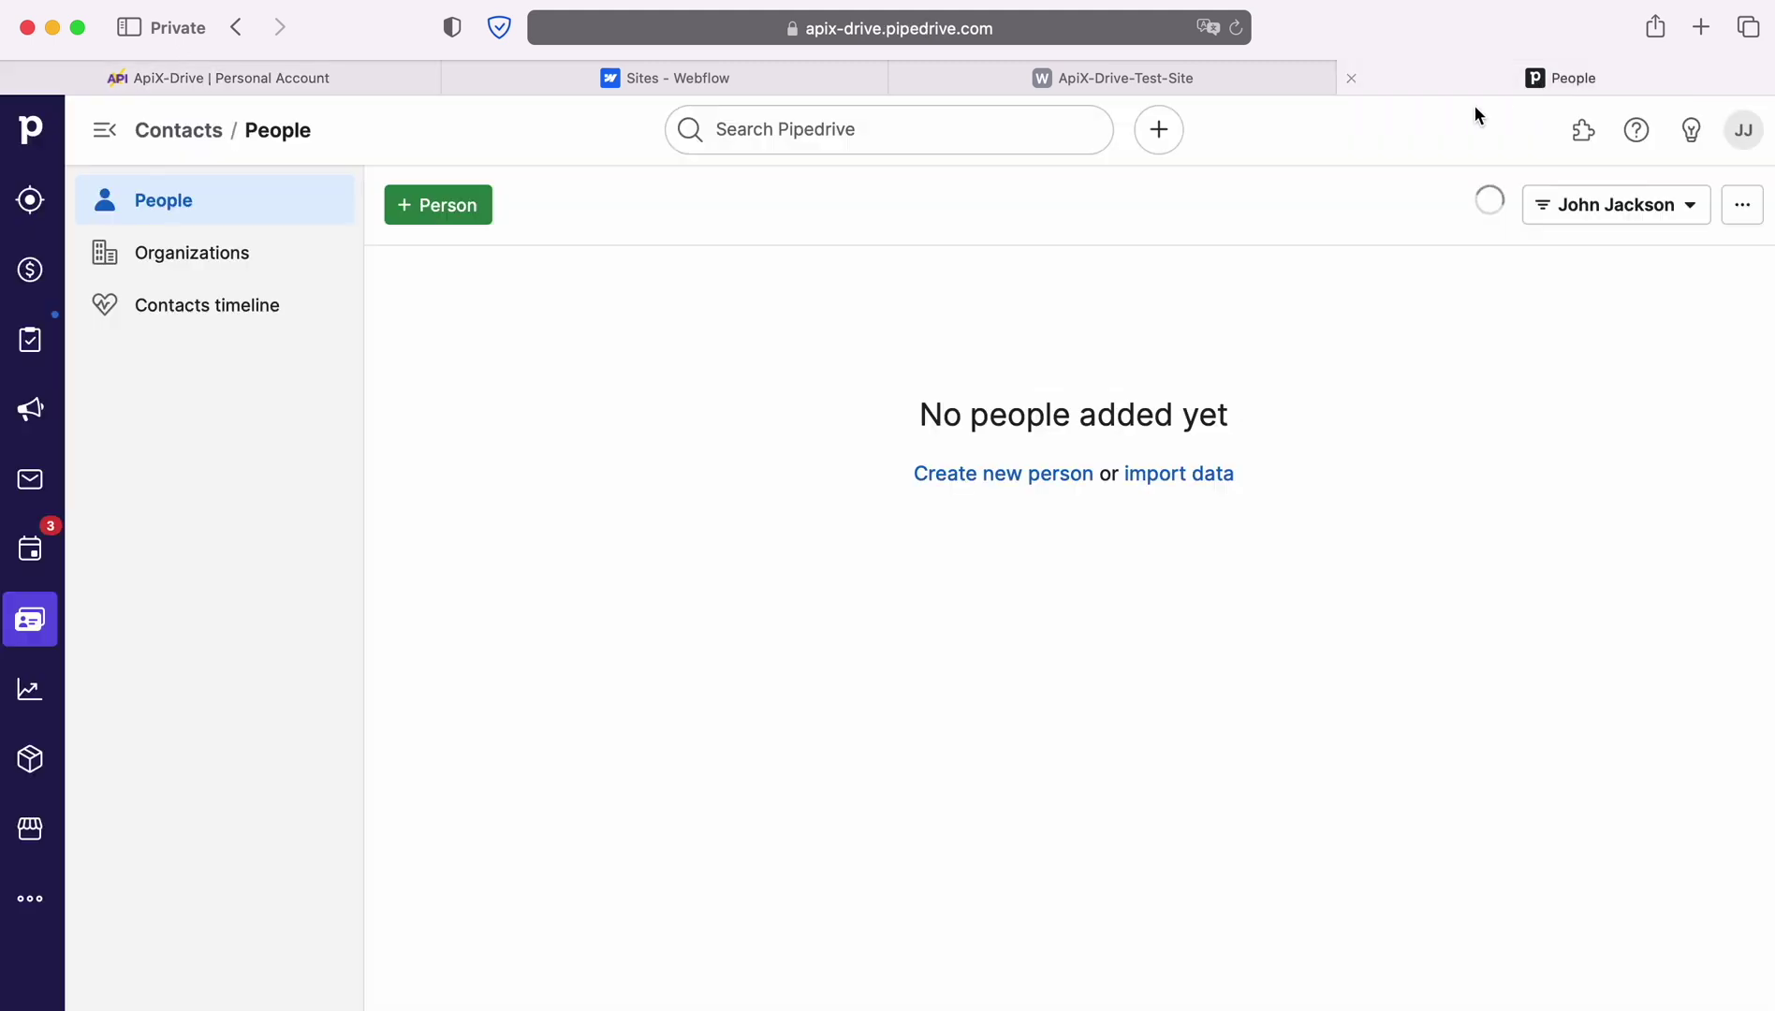
left_click(1113, 29)
left_click(1120, 29)
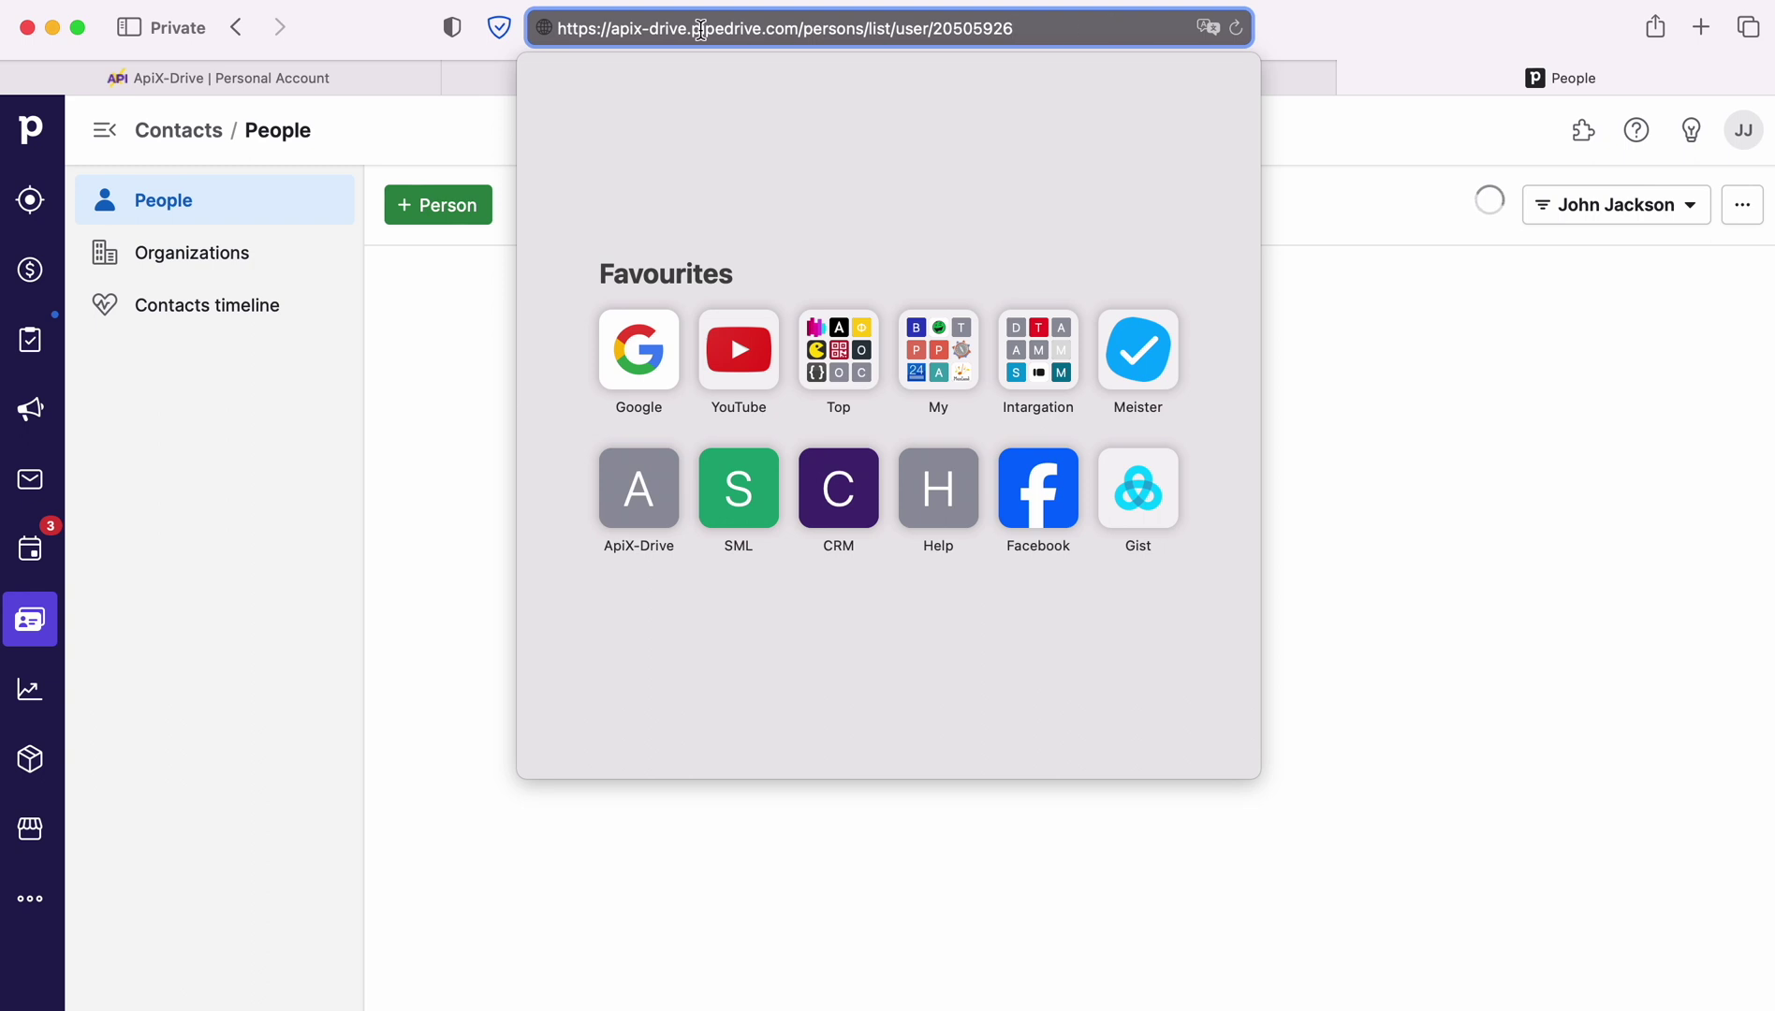
left_click_drag(611, 29, 797, 30)
right_click(758, 29)
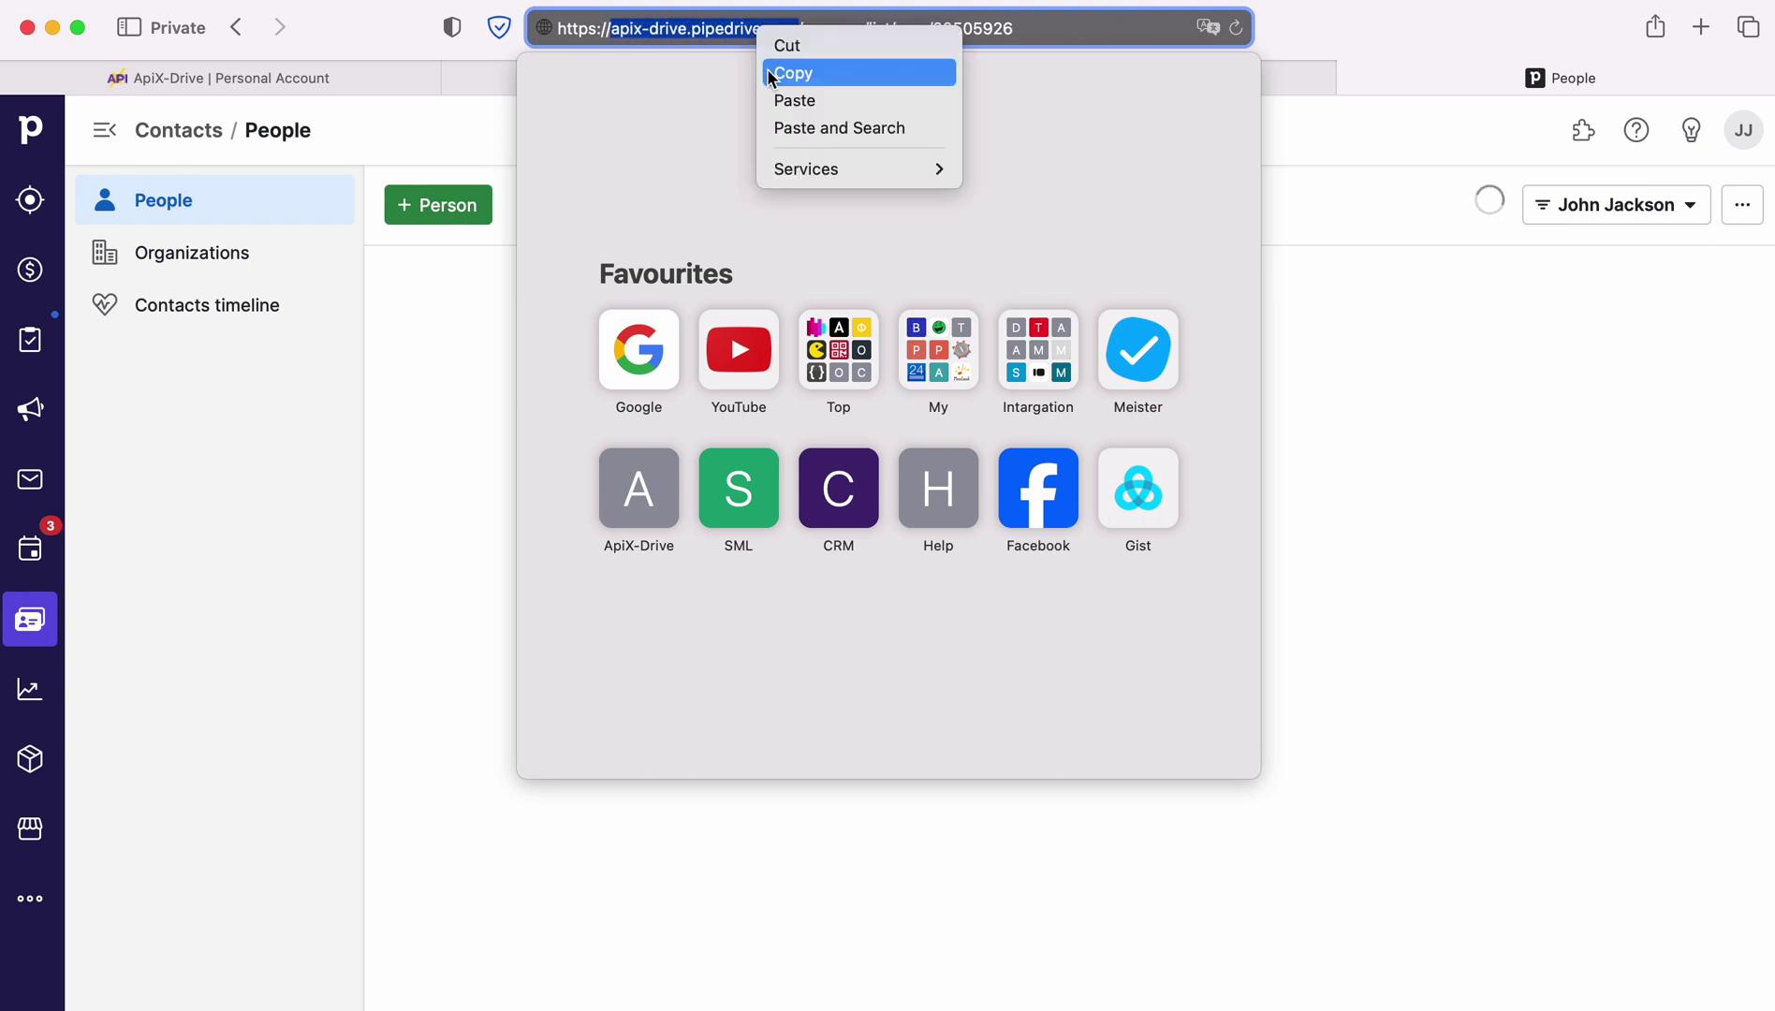
left_click(792, 73)
left_click(395, 73)
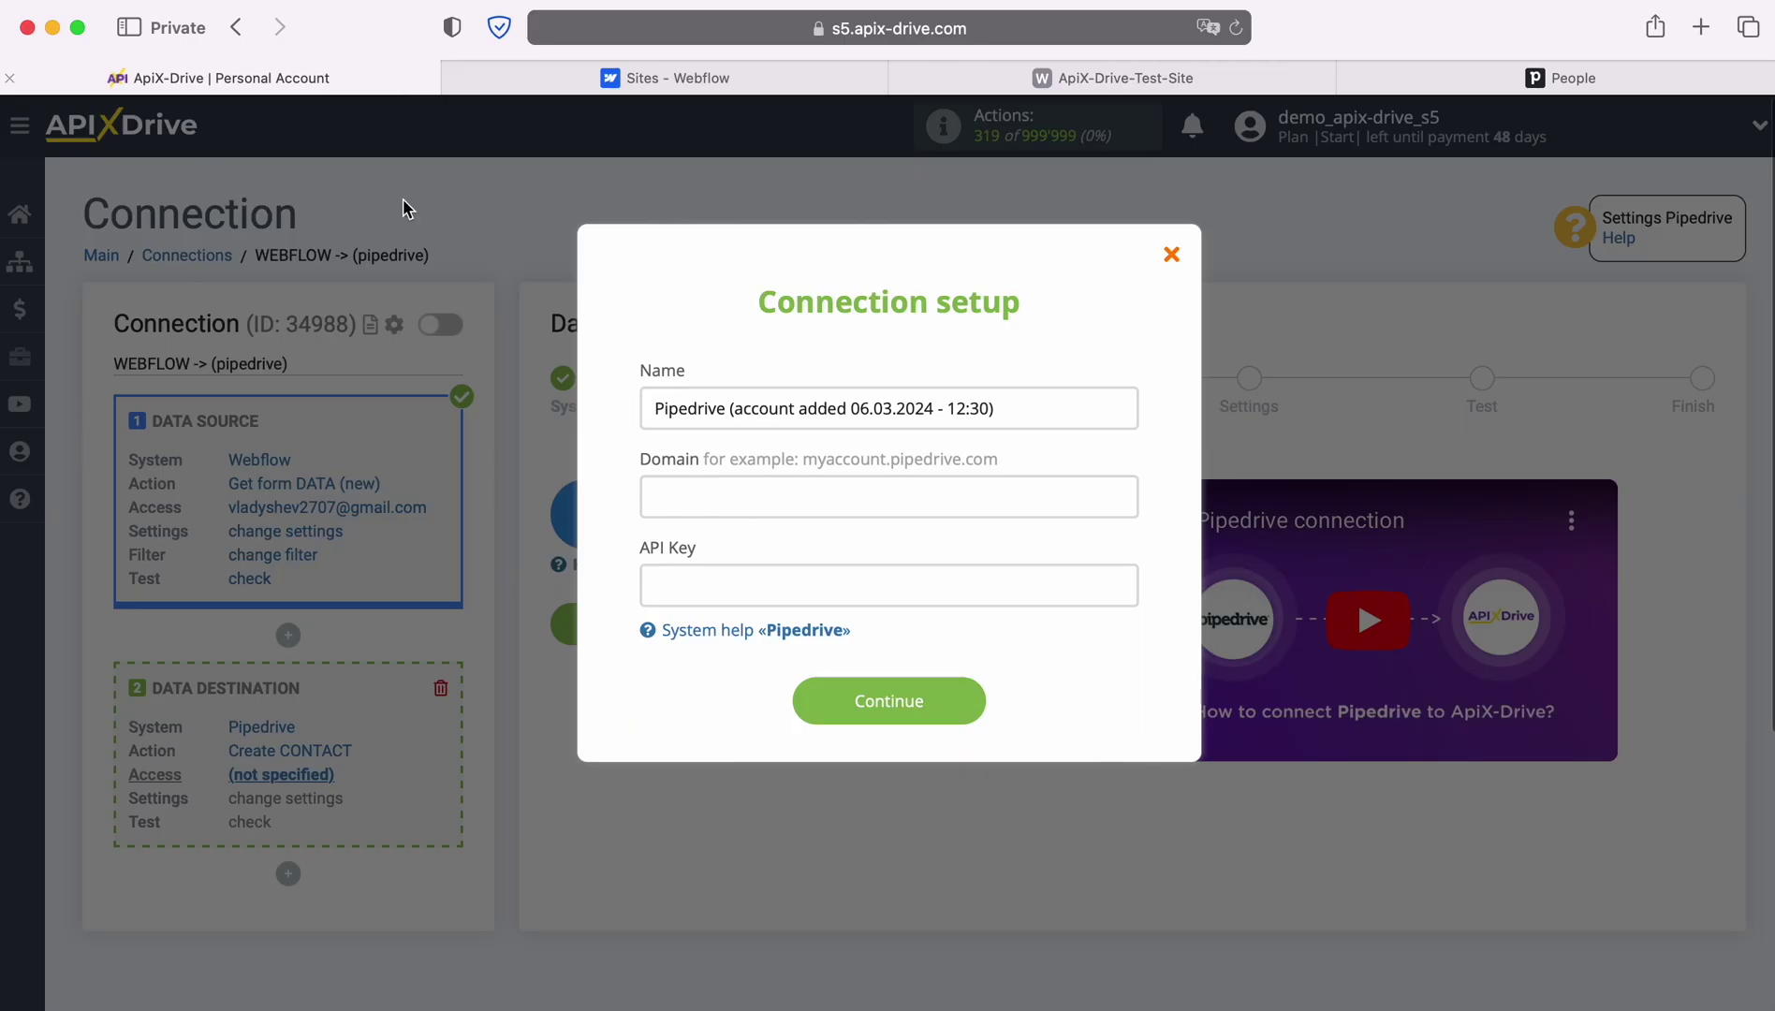
right_click(715, 495)
left_click(755, 568)
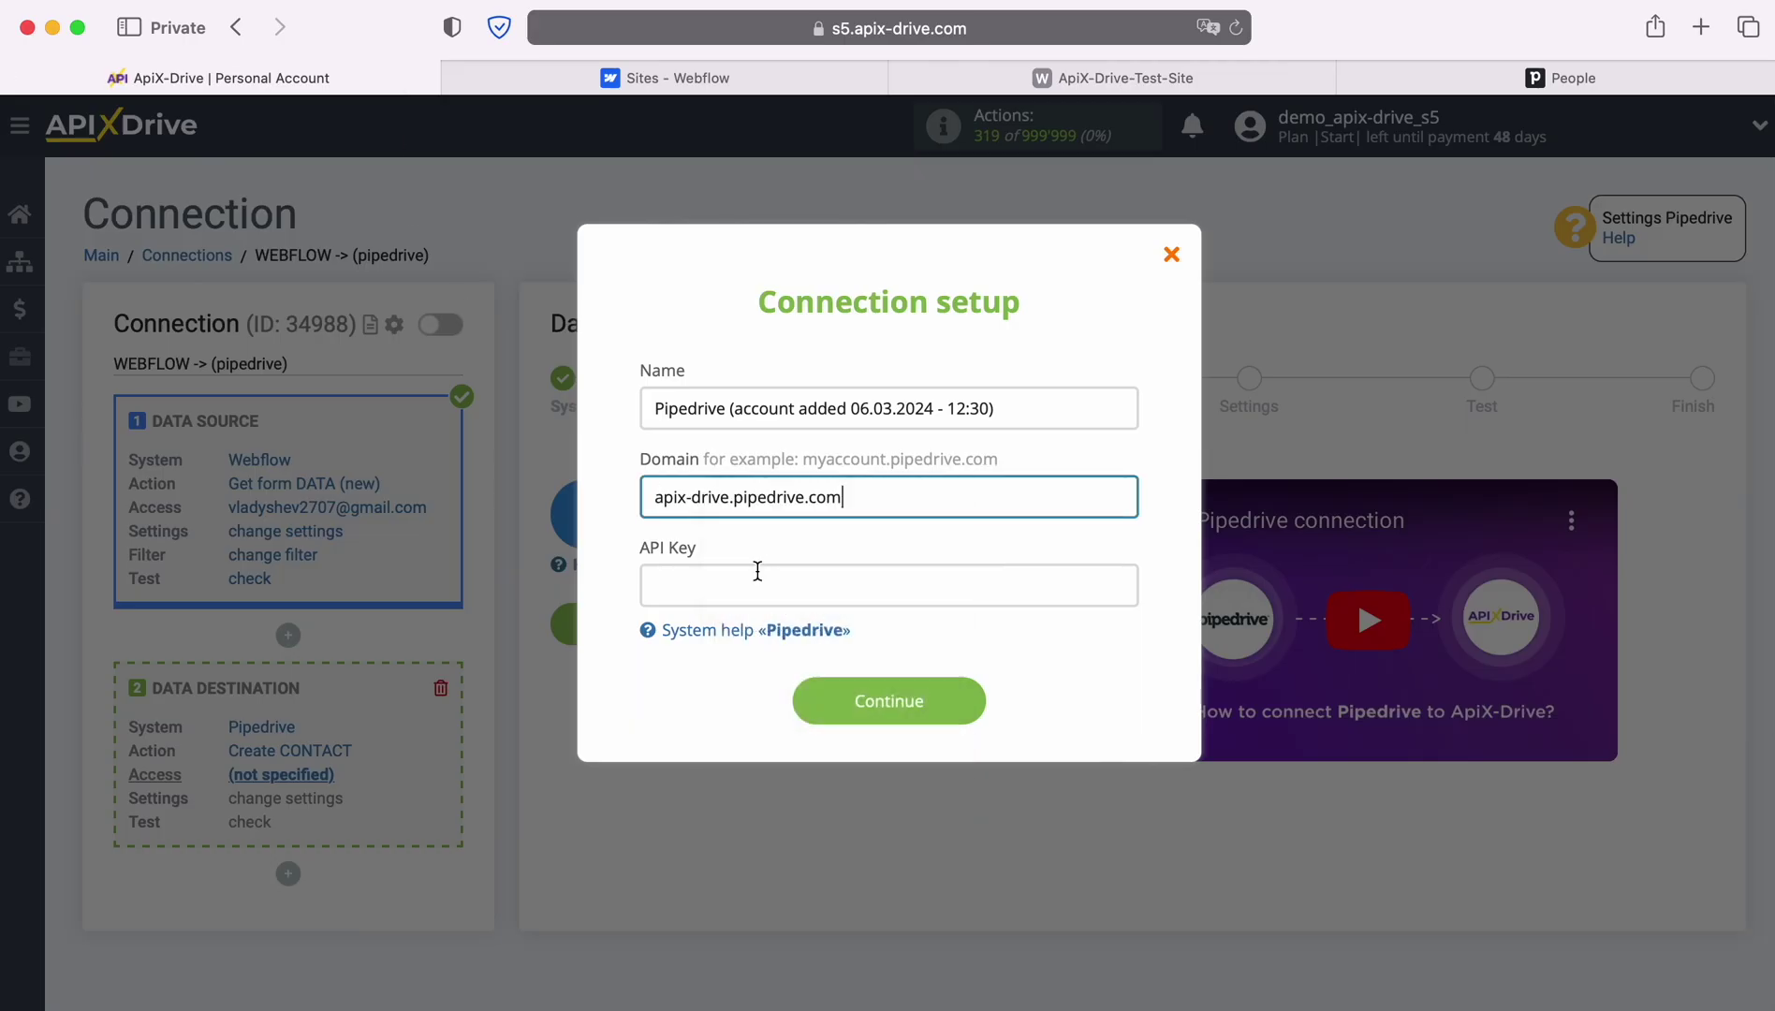
left_click(1543, 80)
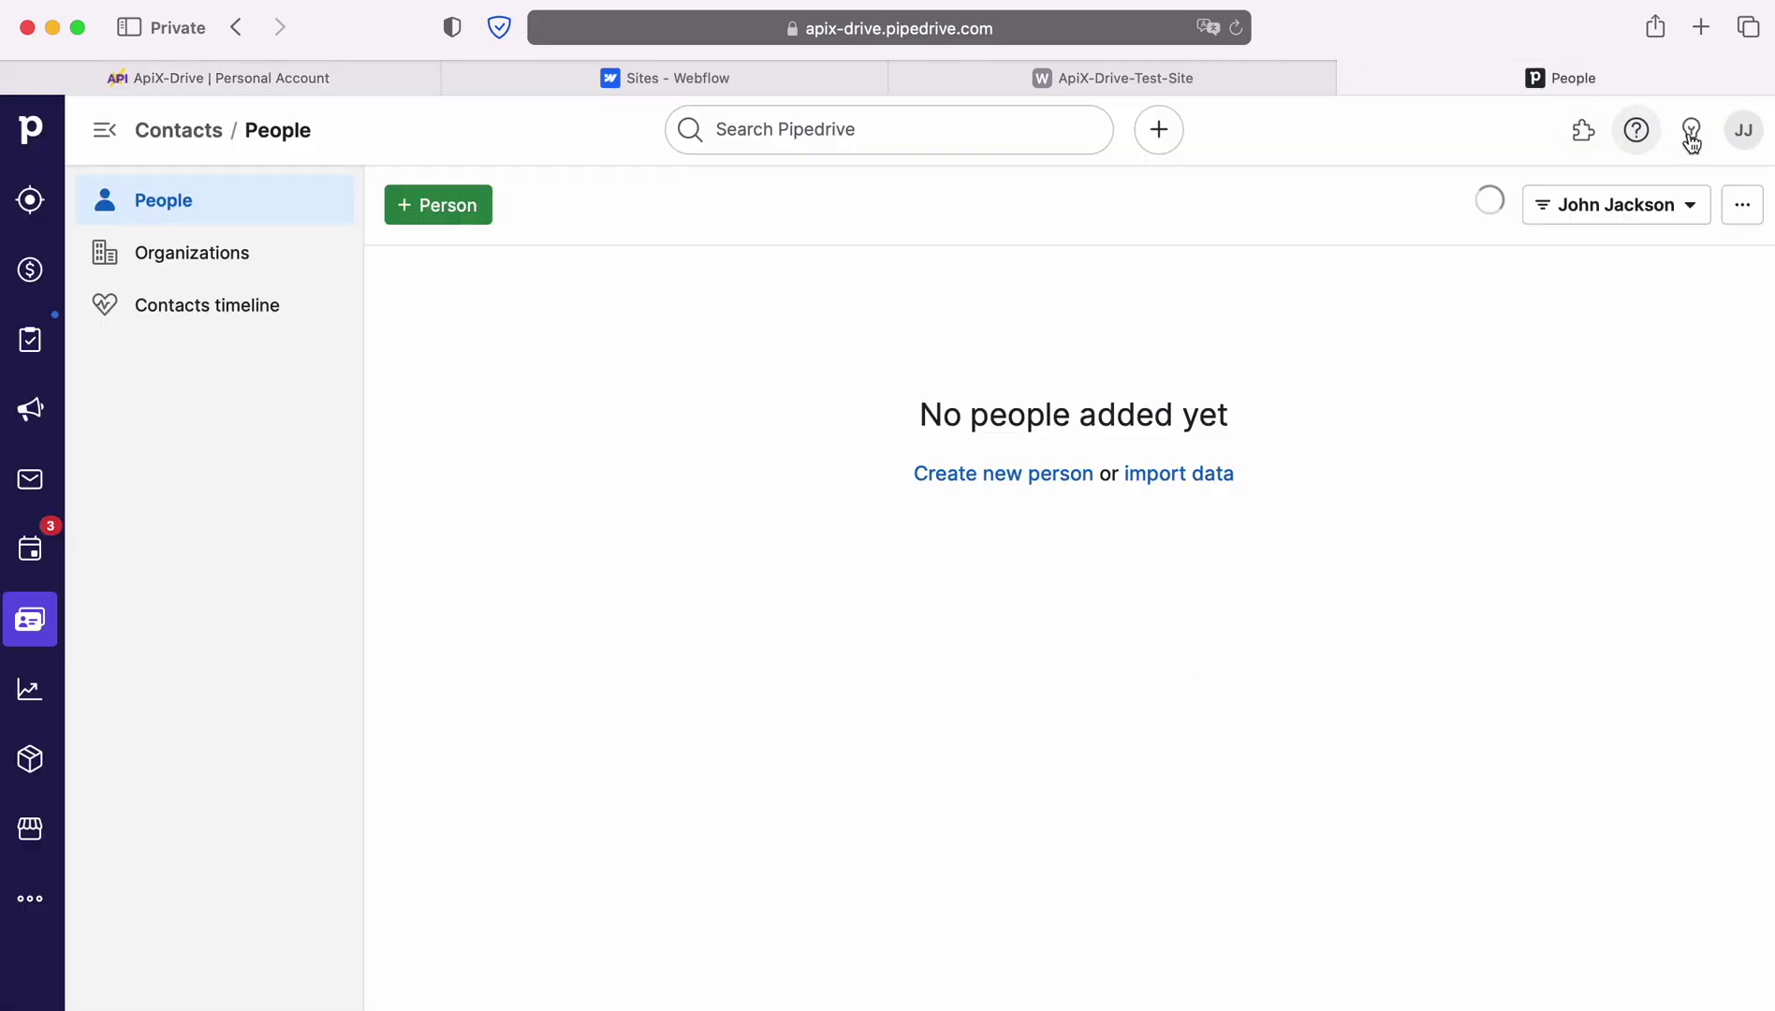
Copy the personal API token from Pipedrive's Personal preferences API tab
left_click(1738, 138)
left_click(1607, 249)
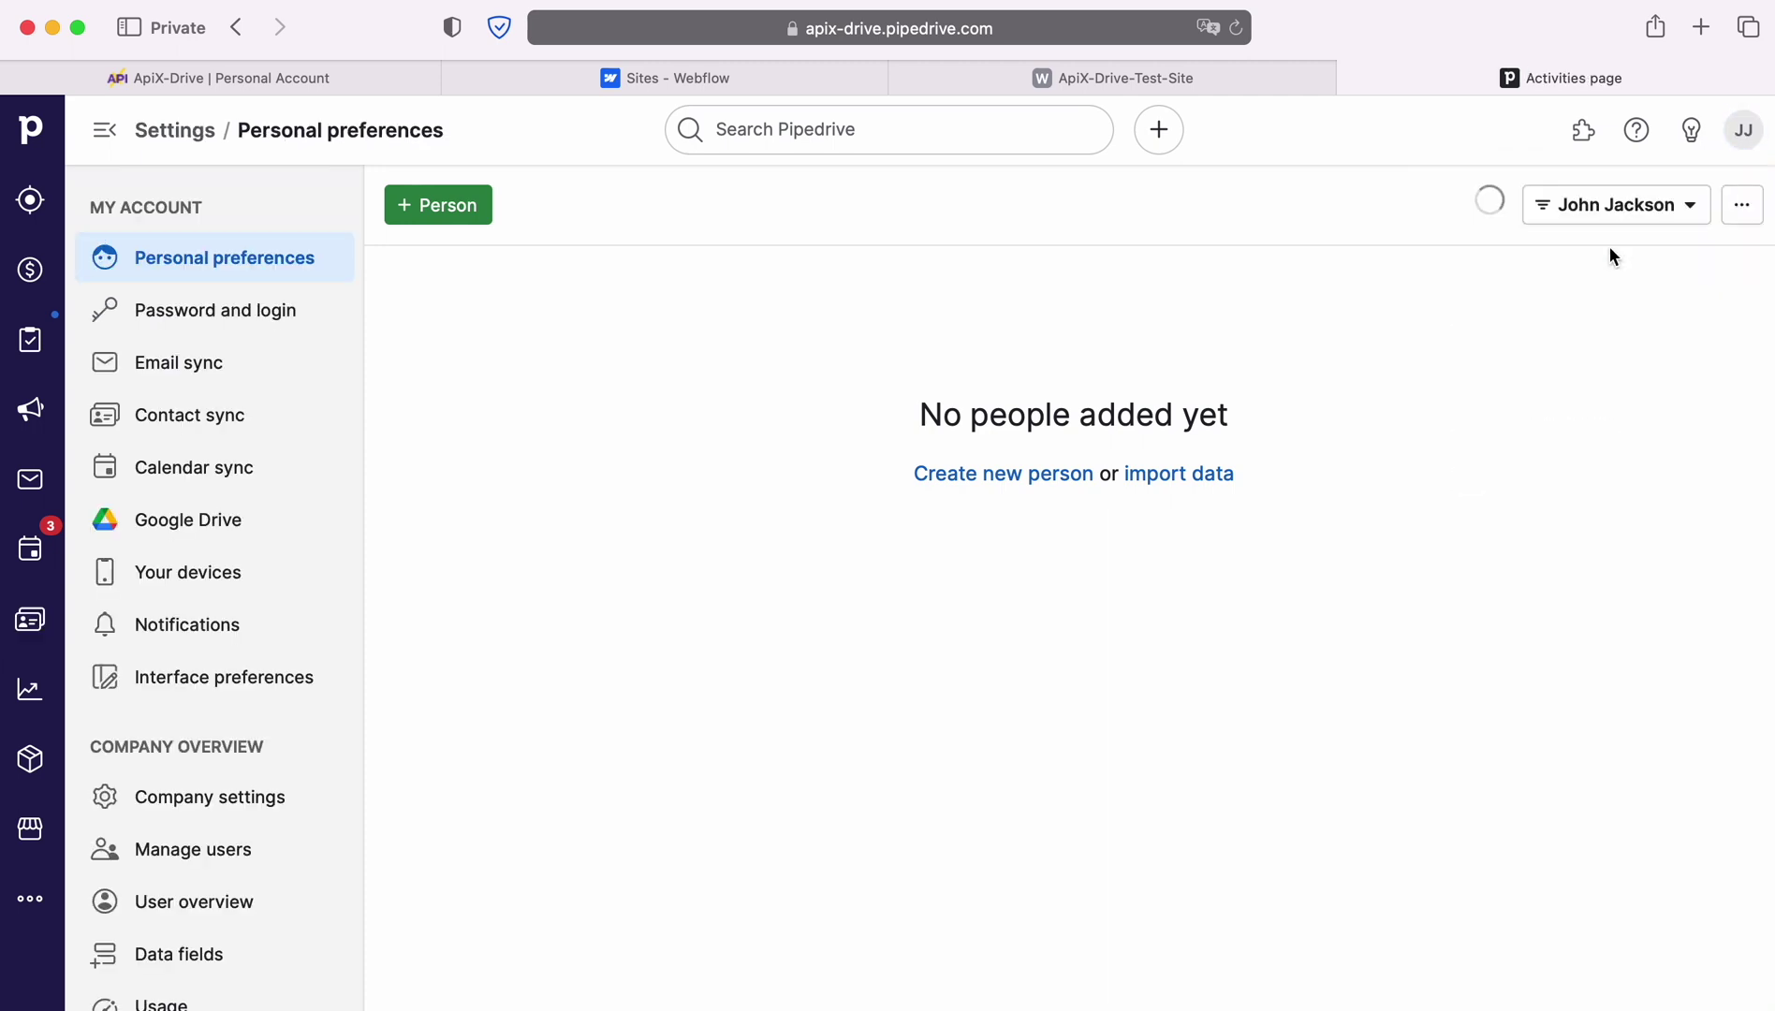
left_click(698, 282)
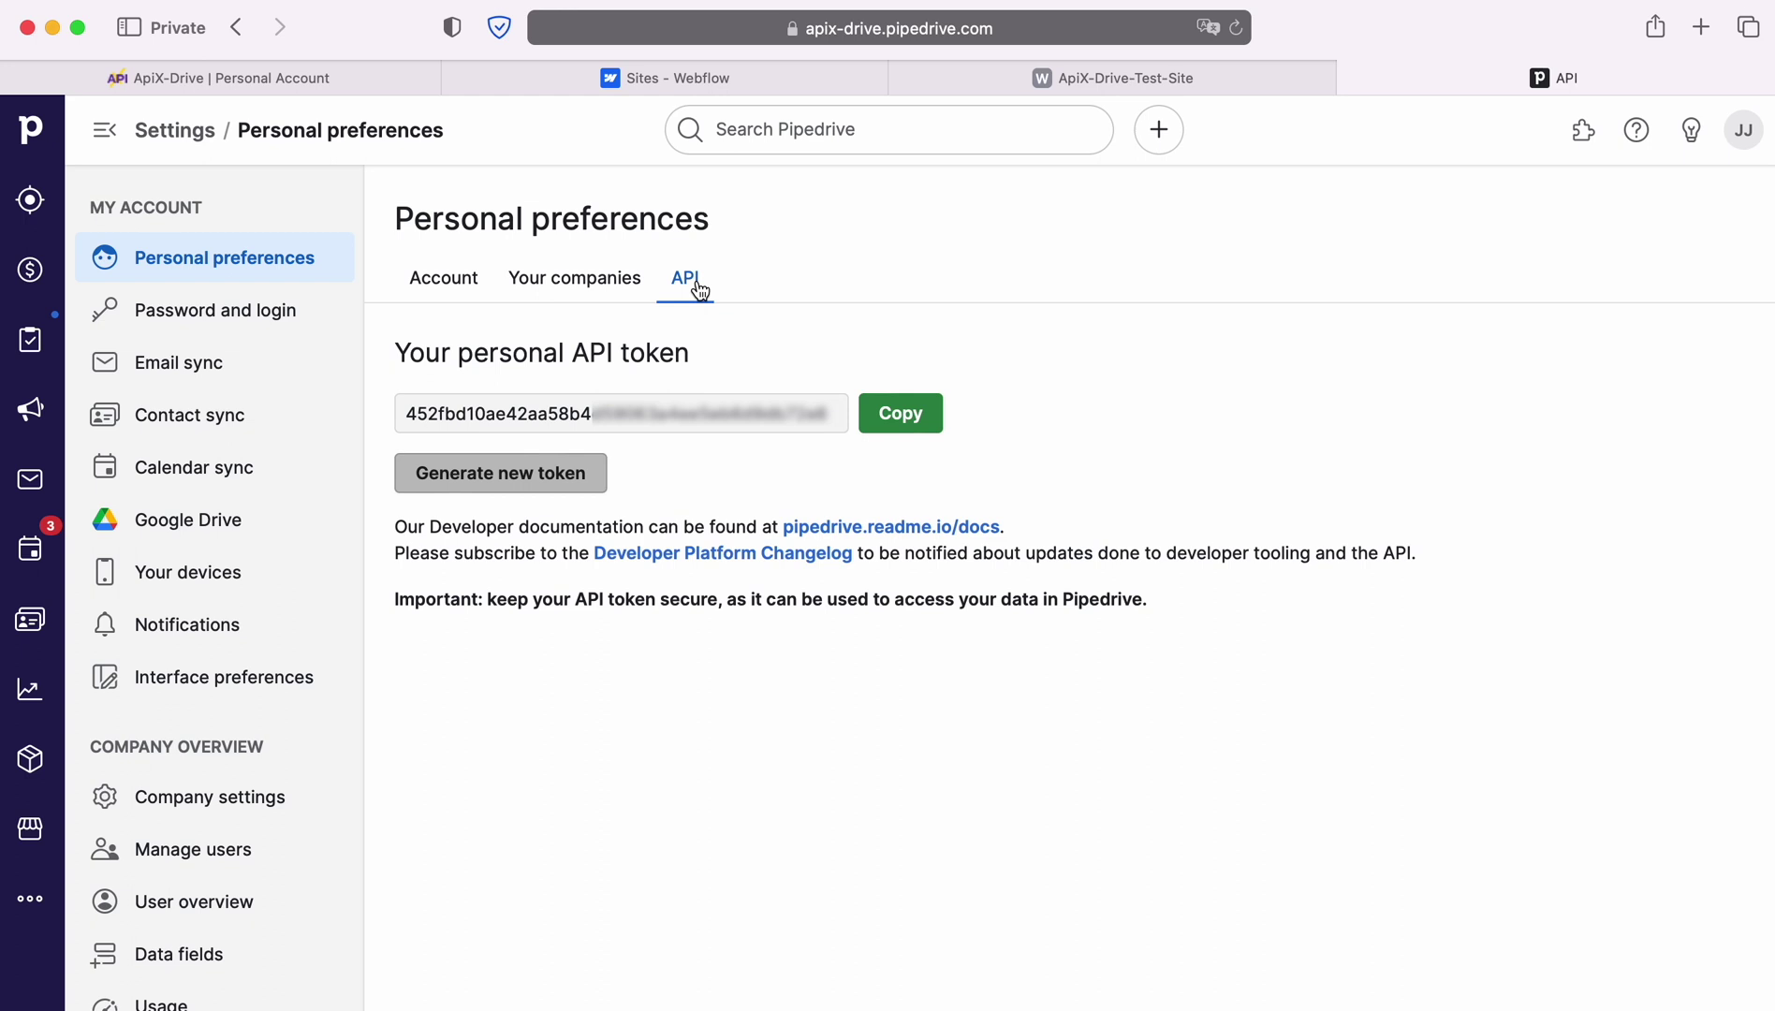
left_click(880, 424)
left_click(343, 92)
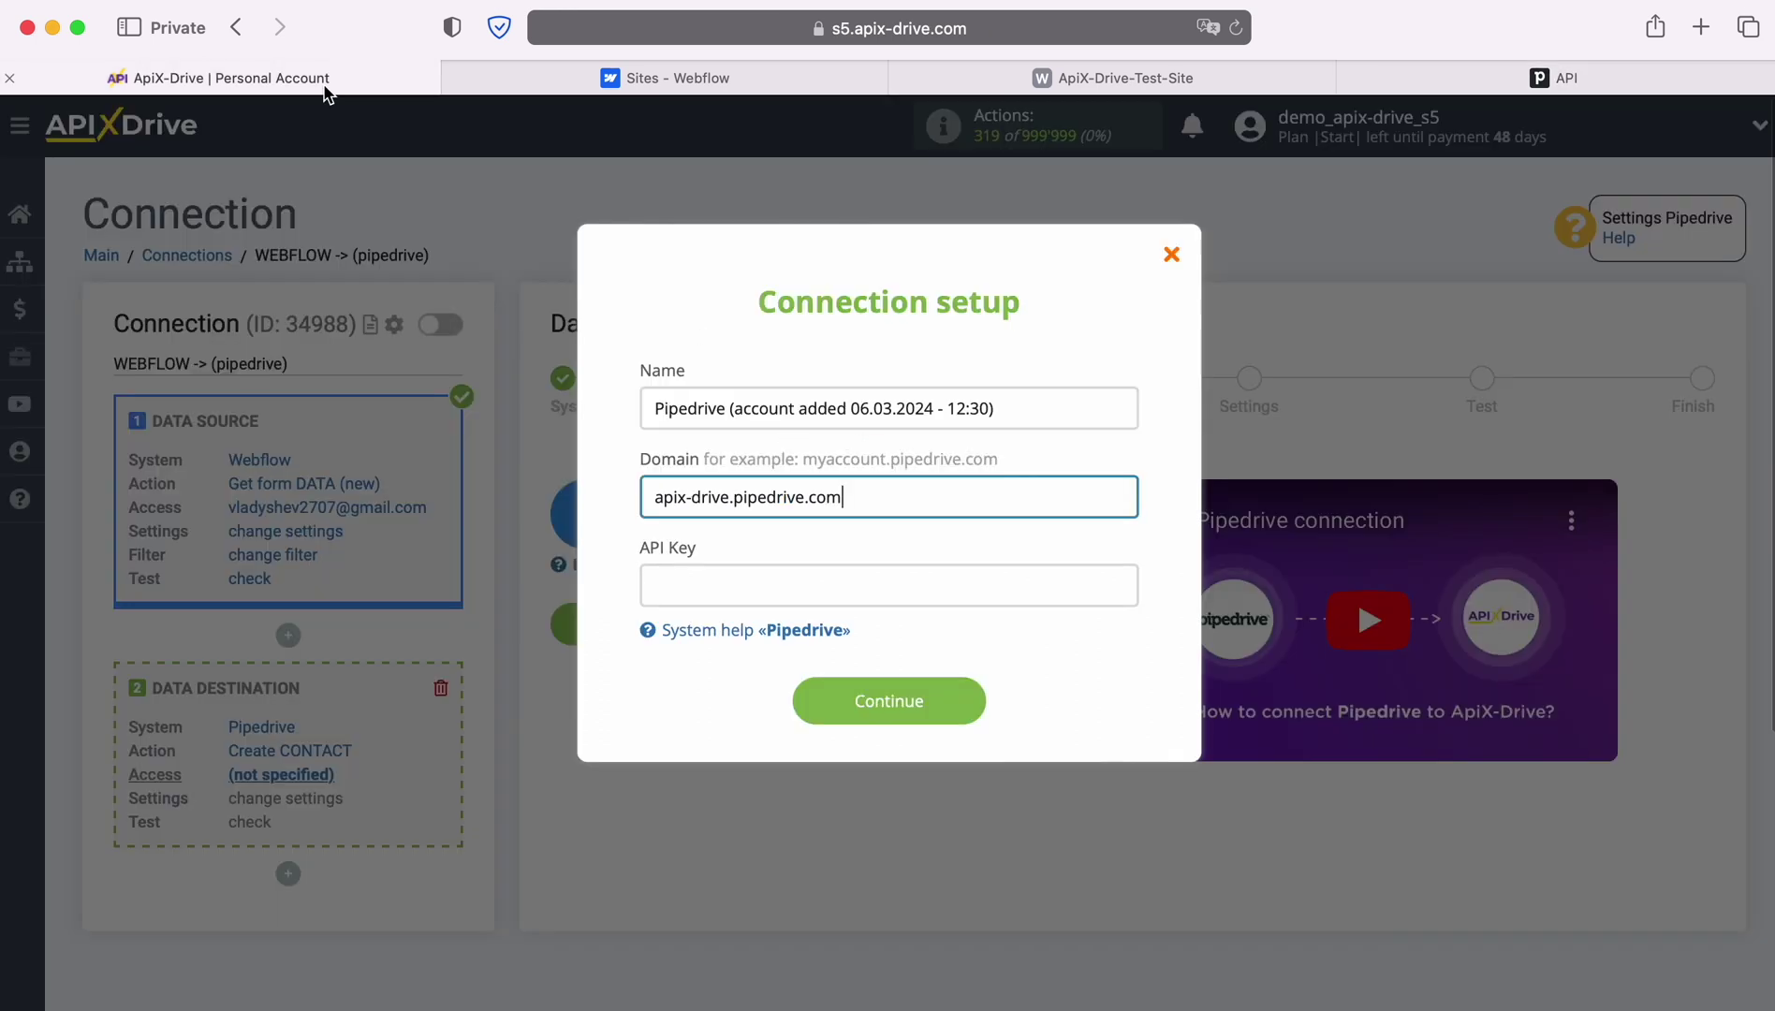
Paste the Pipedrive API token into API Key and save the account
left_click(668, 584)
right_click(672, 583)
left_click(717, 652)
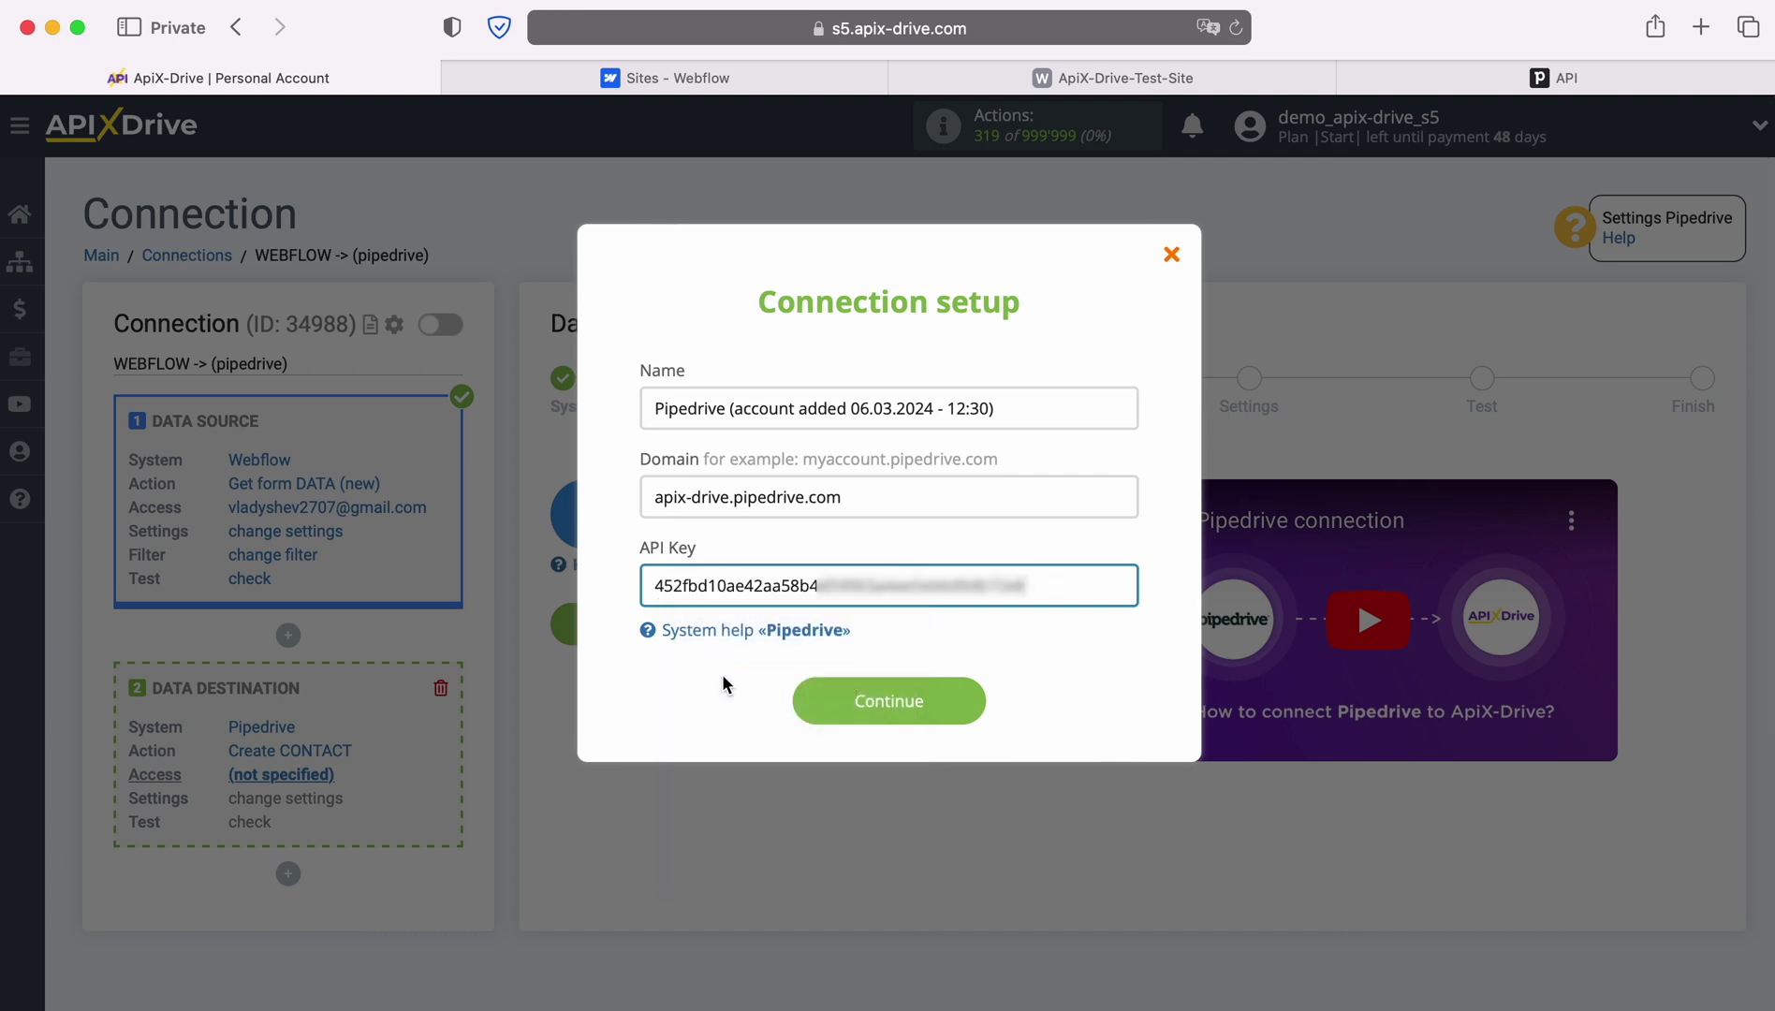
left_click(980, 702)
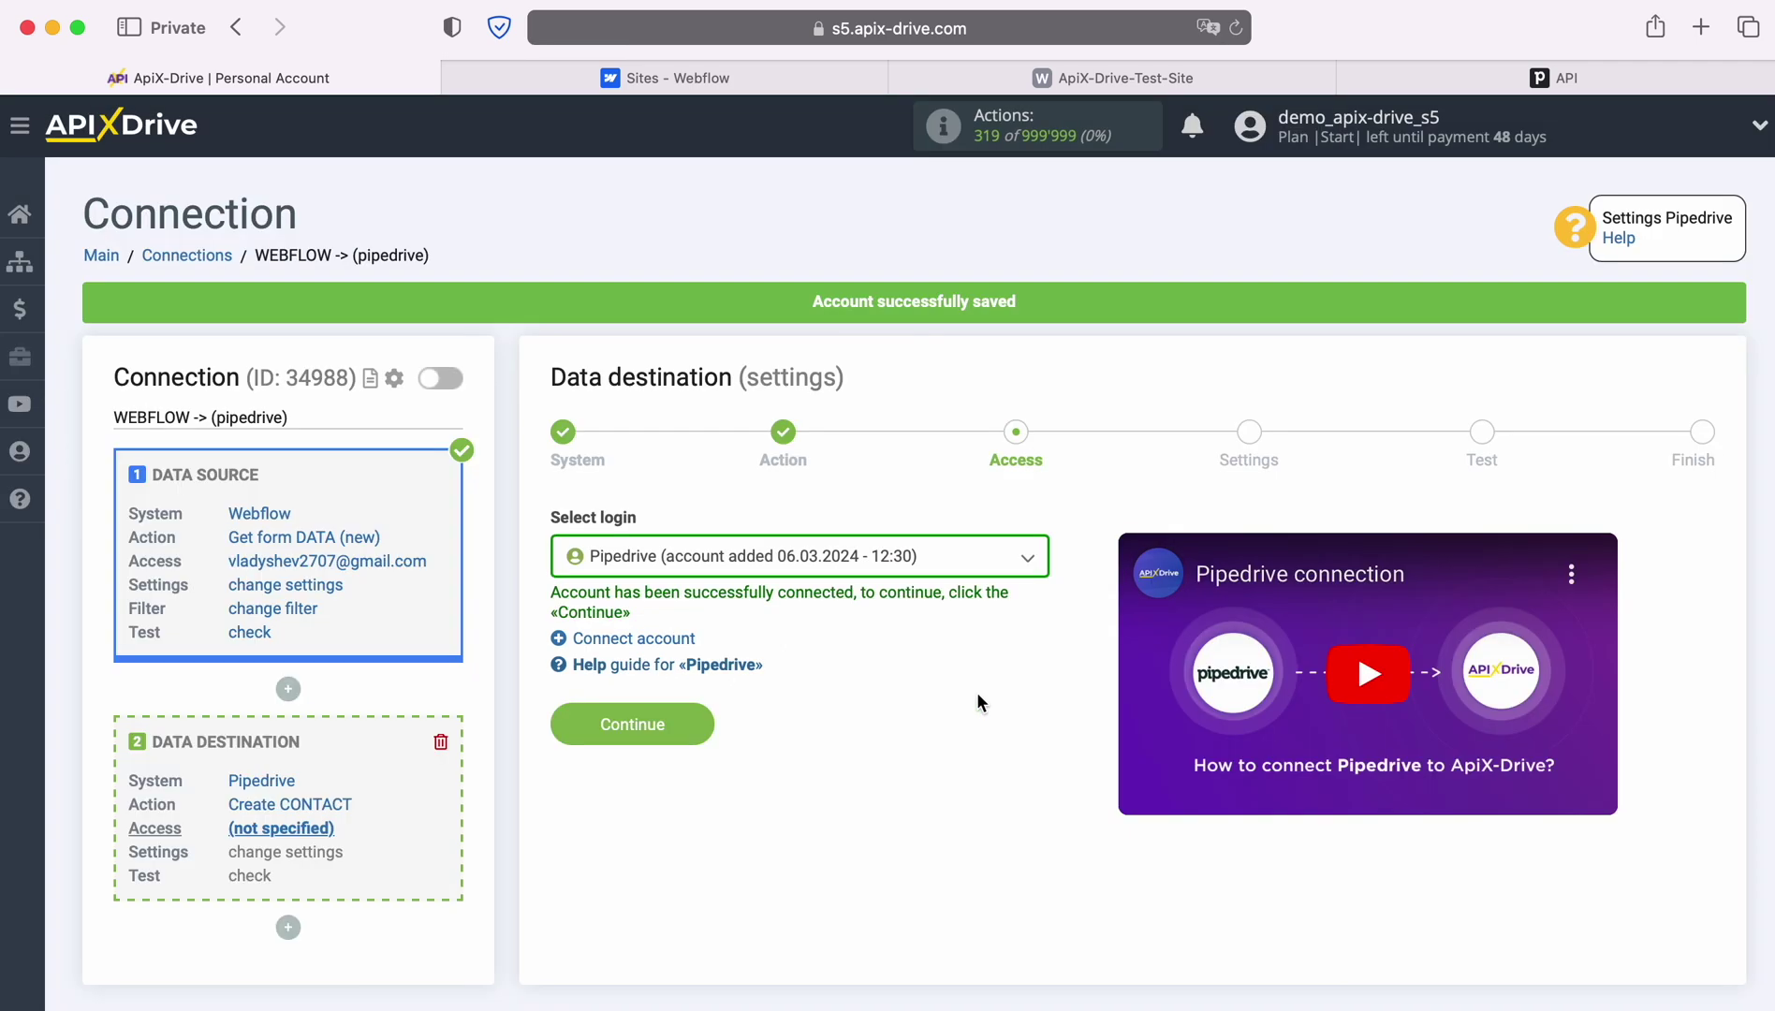
Select the new Pipedrive account as the login and continue
left_click(998, 558)
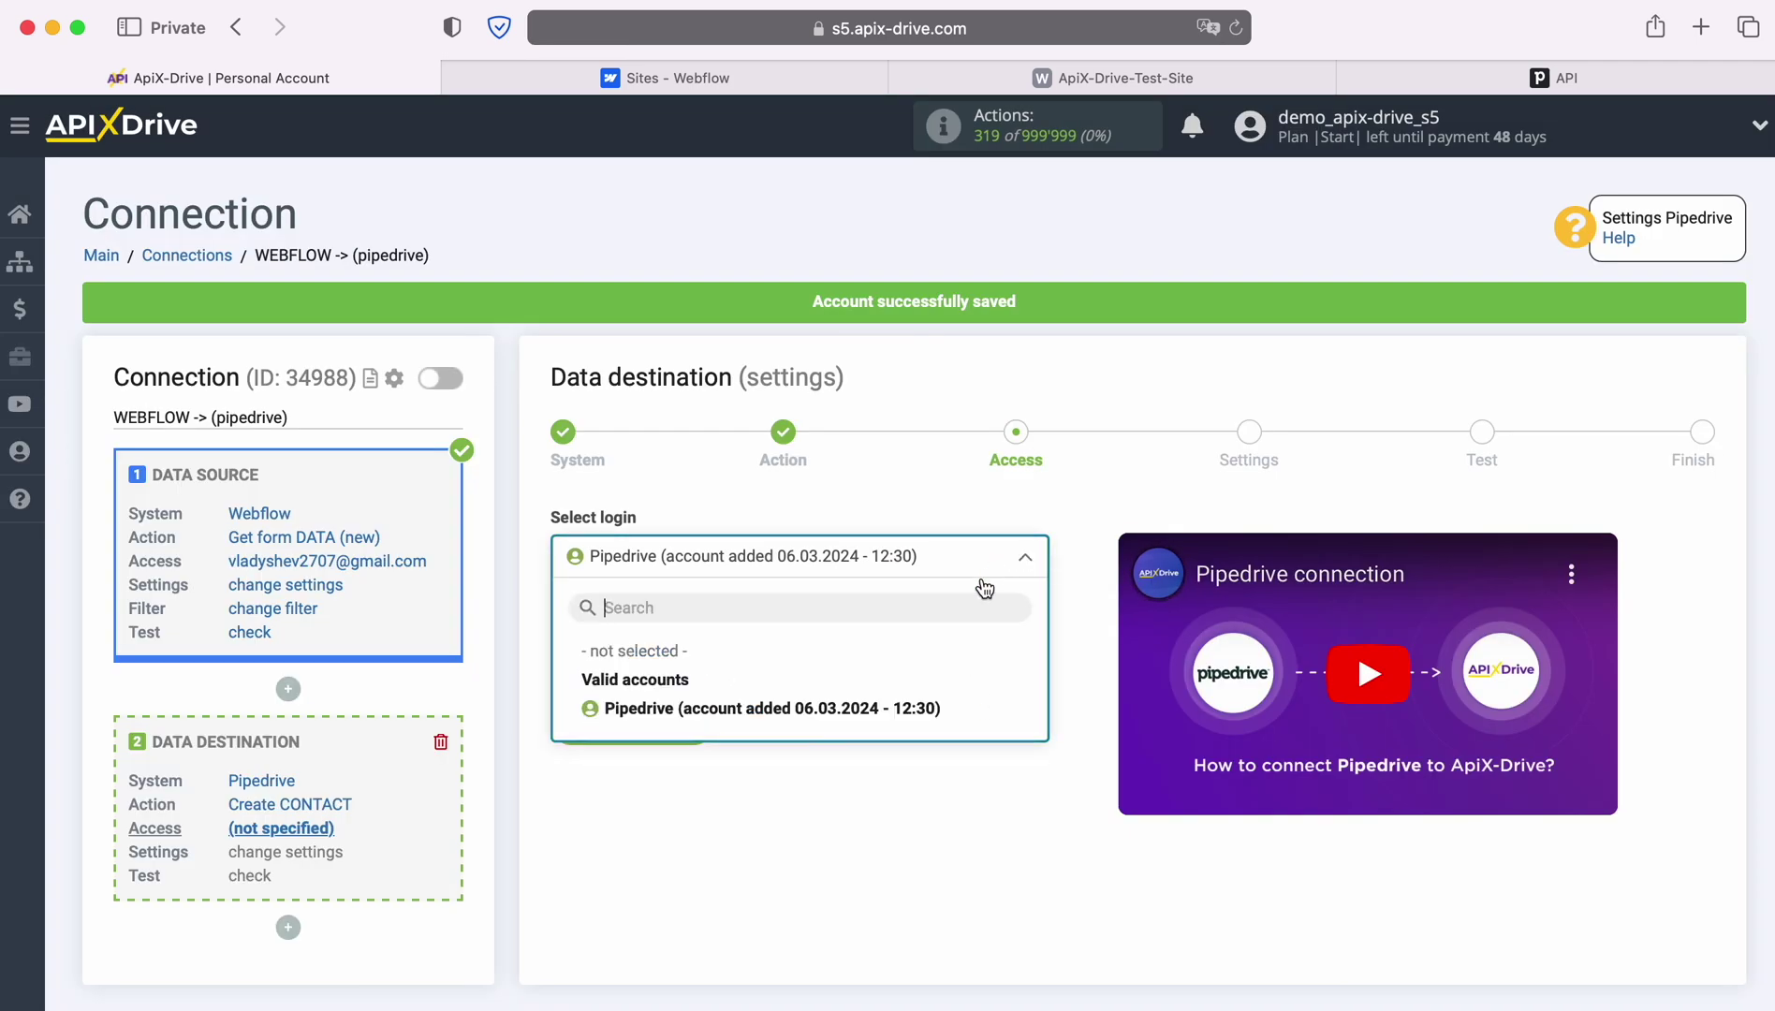
left_click(928, 704)
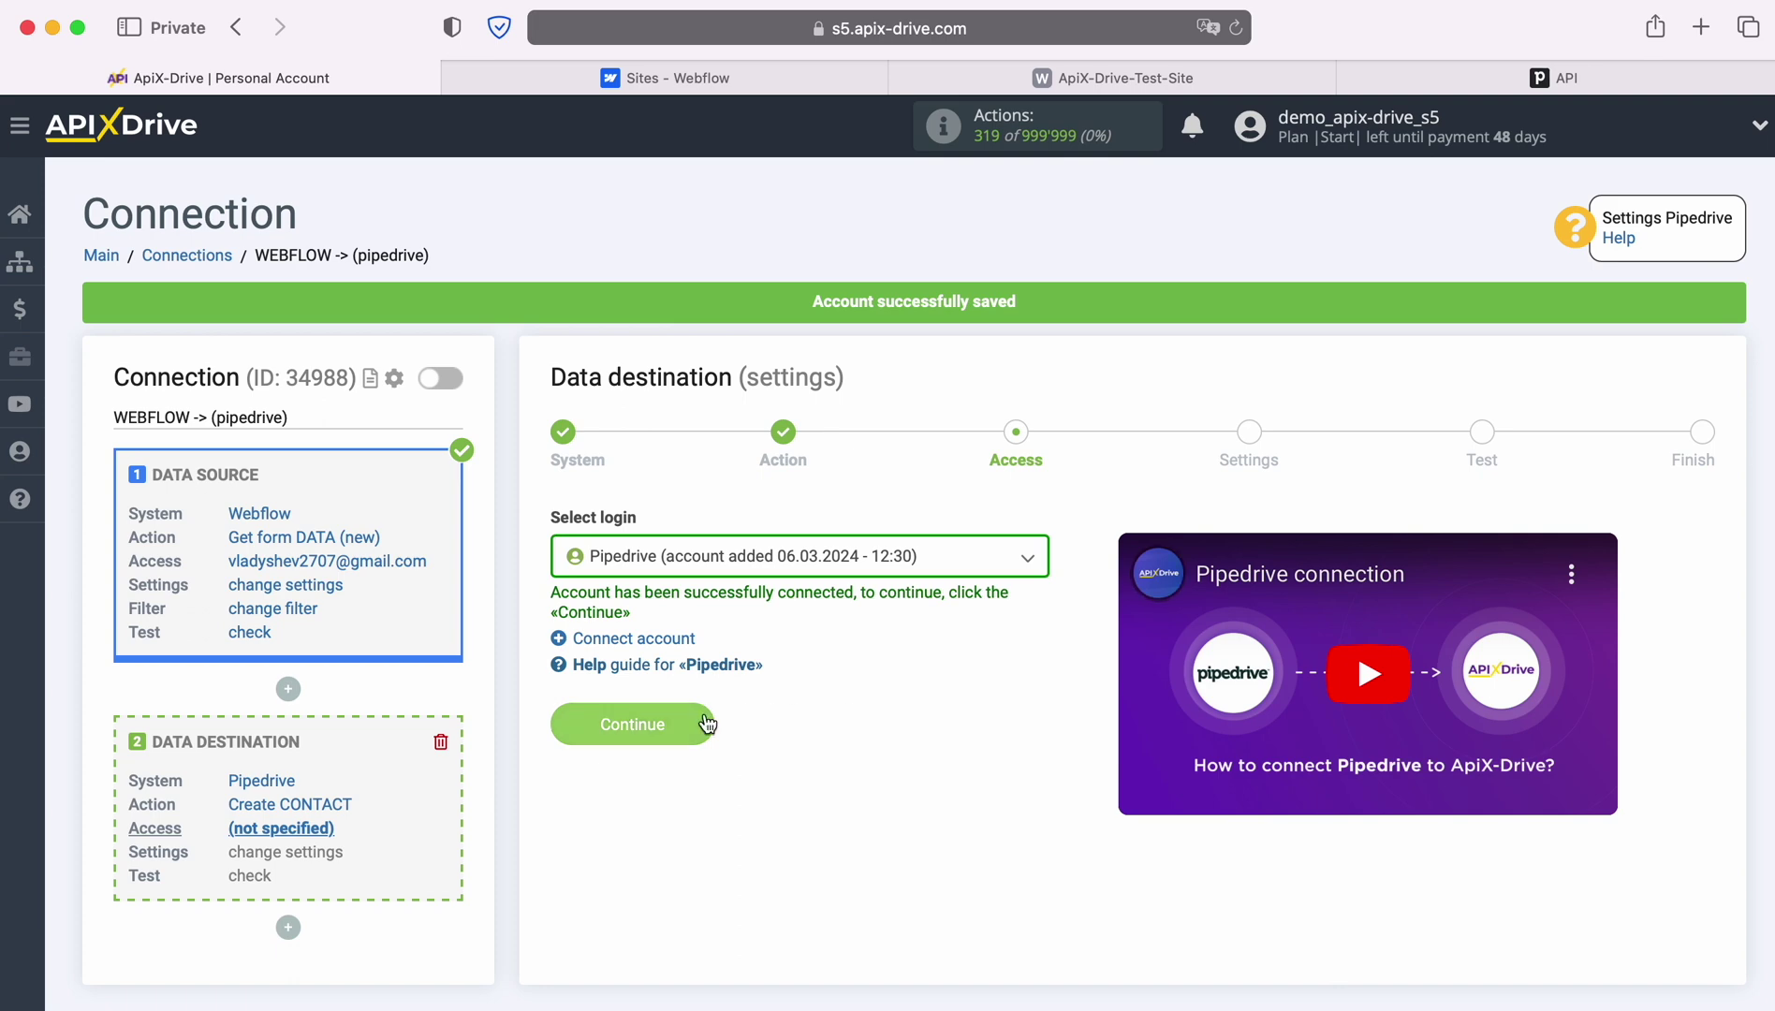
left_click(704, 714)
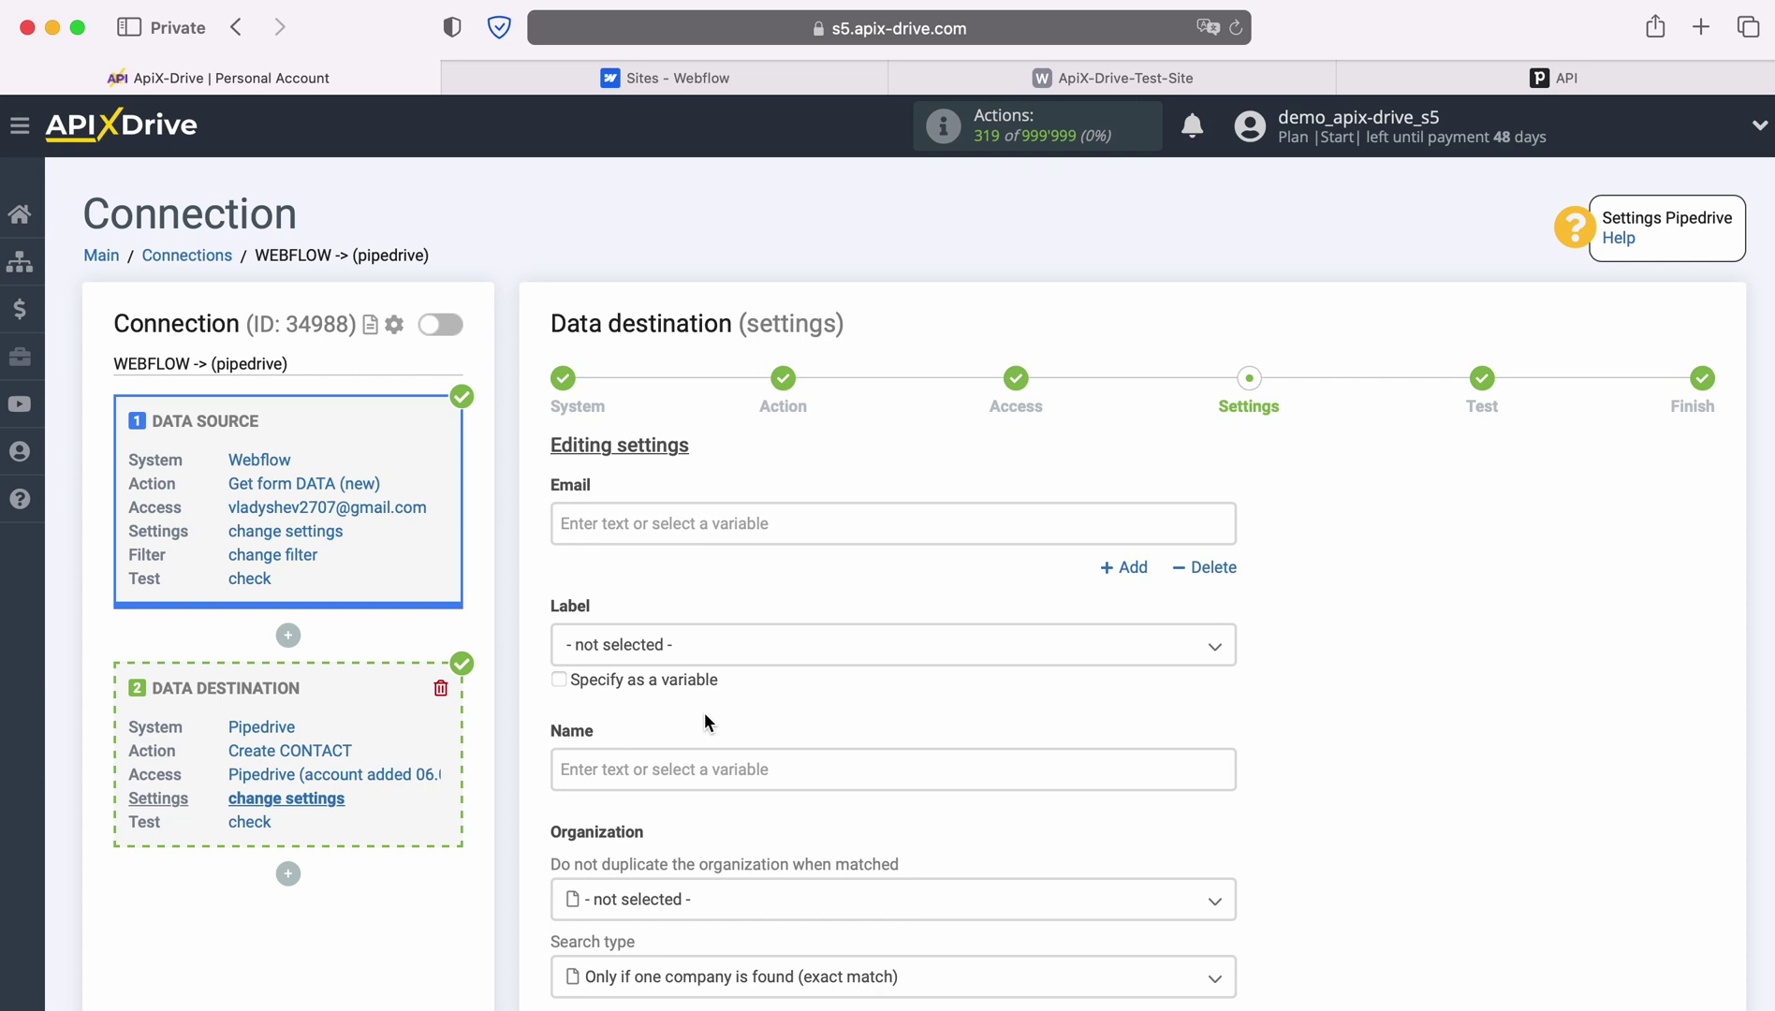
left_click(655, 530)
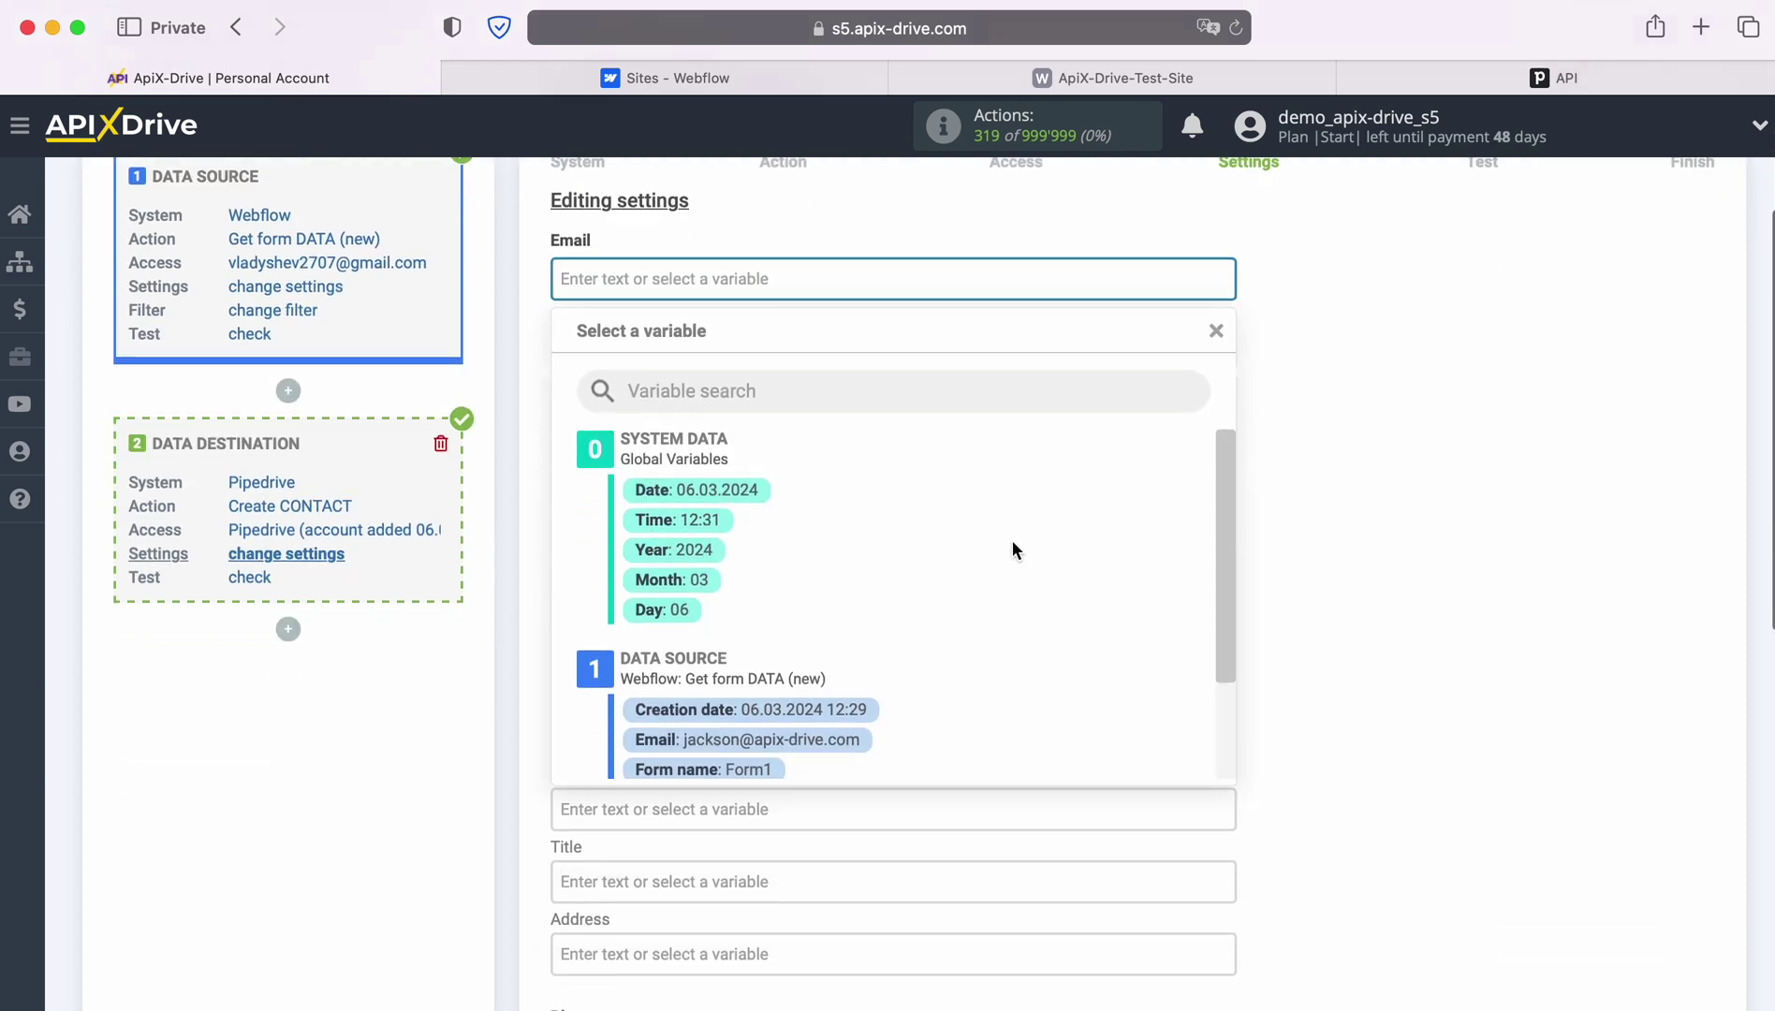
scroll(1105, 544, "down", 3)
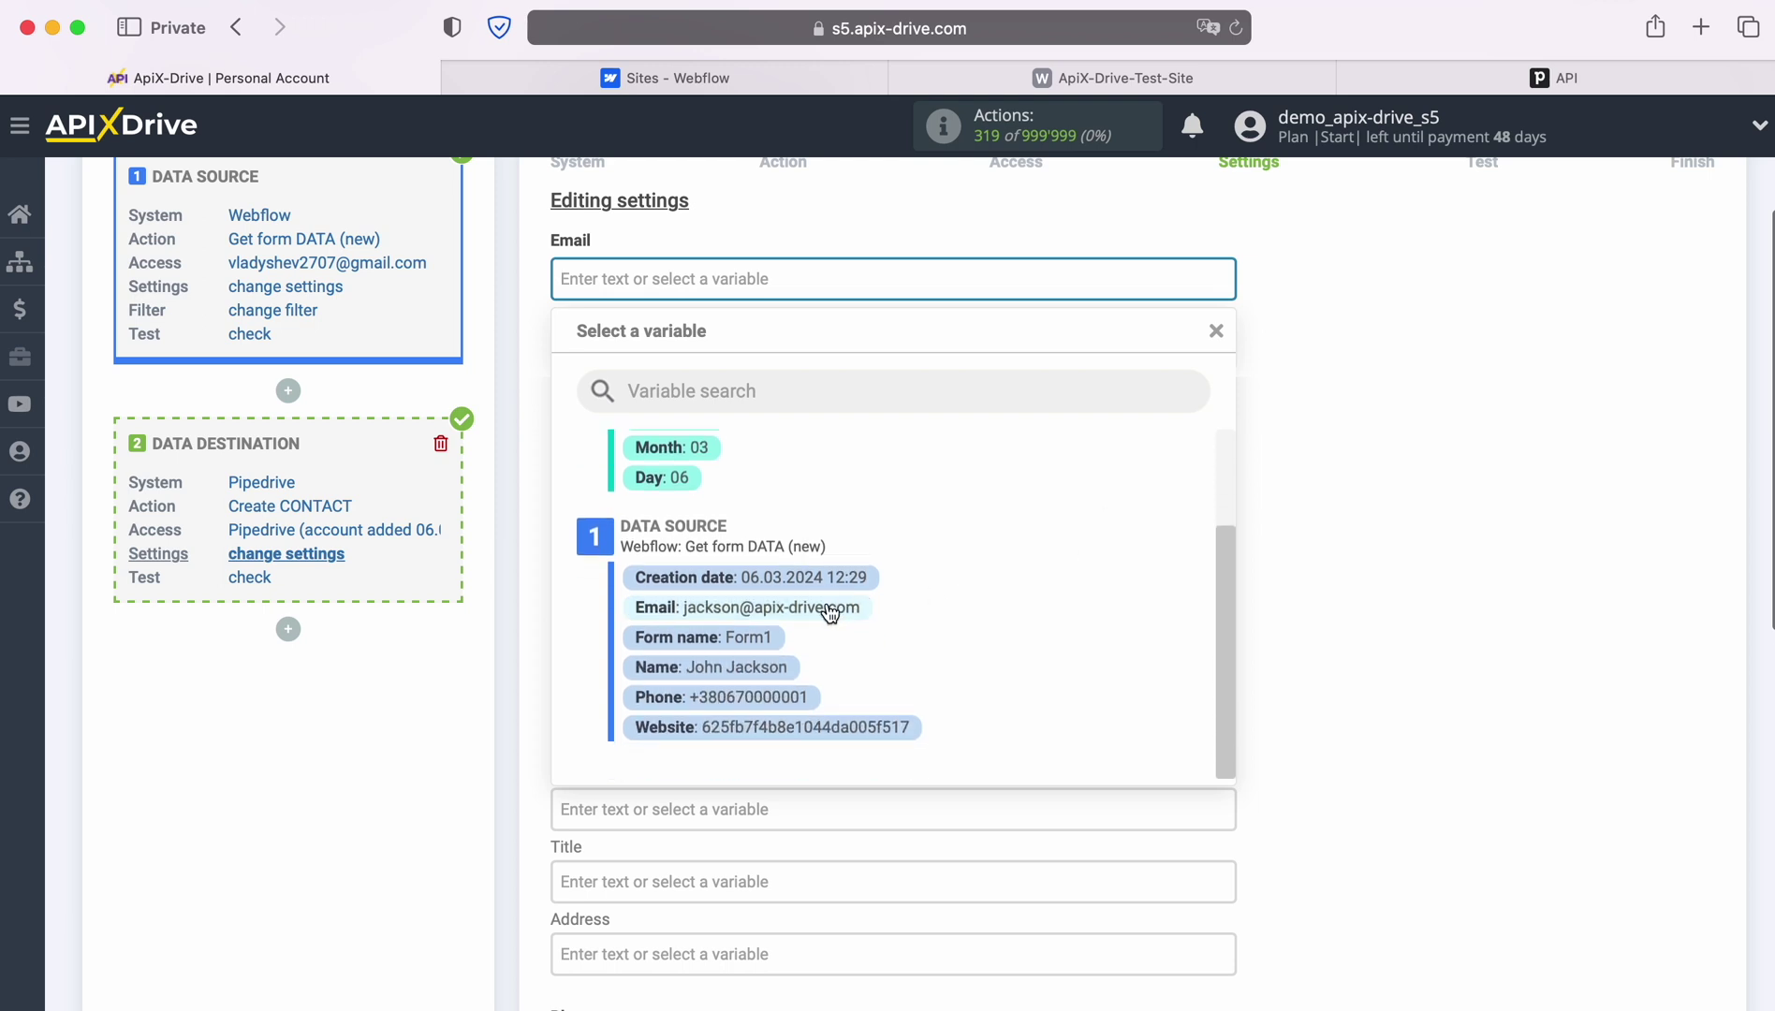
left_click(827, 608)
left_click(765, 526)
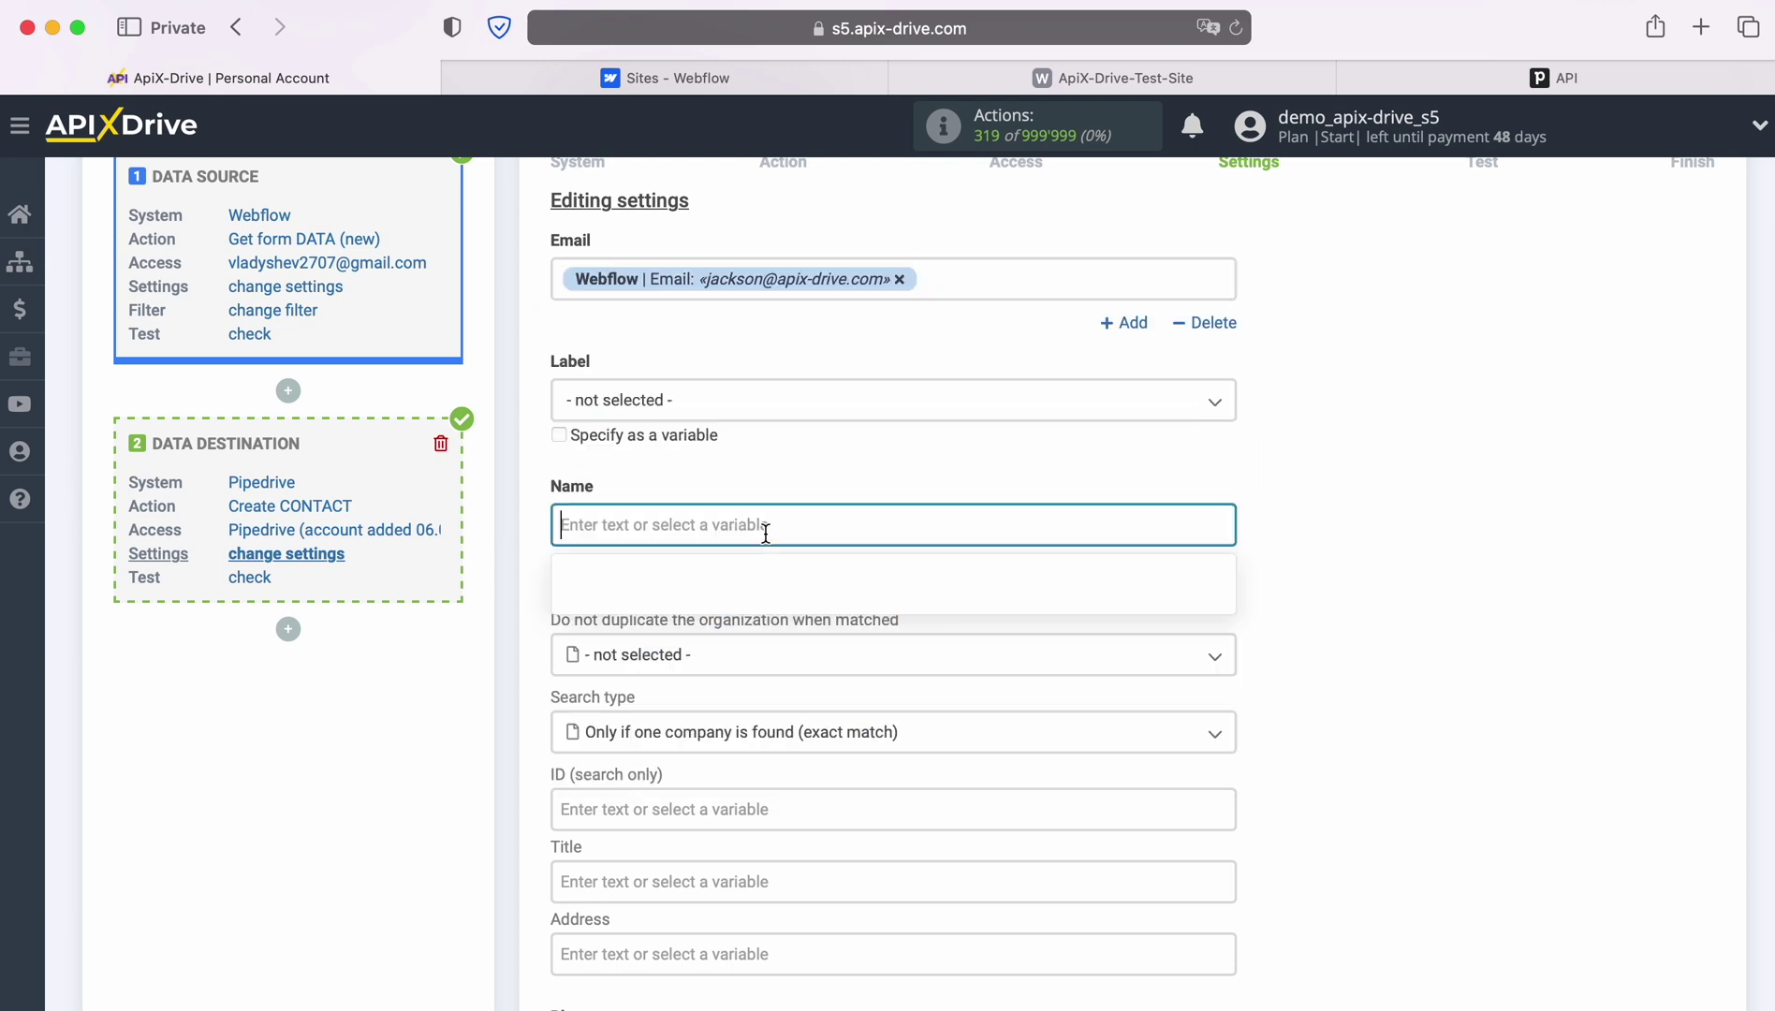
scroll(1041, 594, "down", 2)
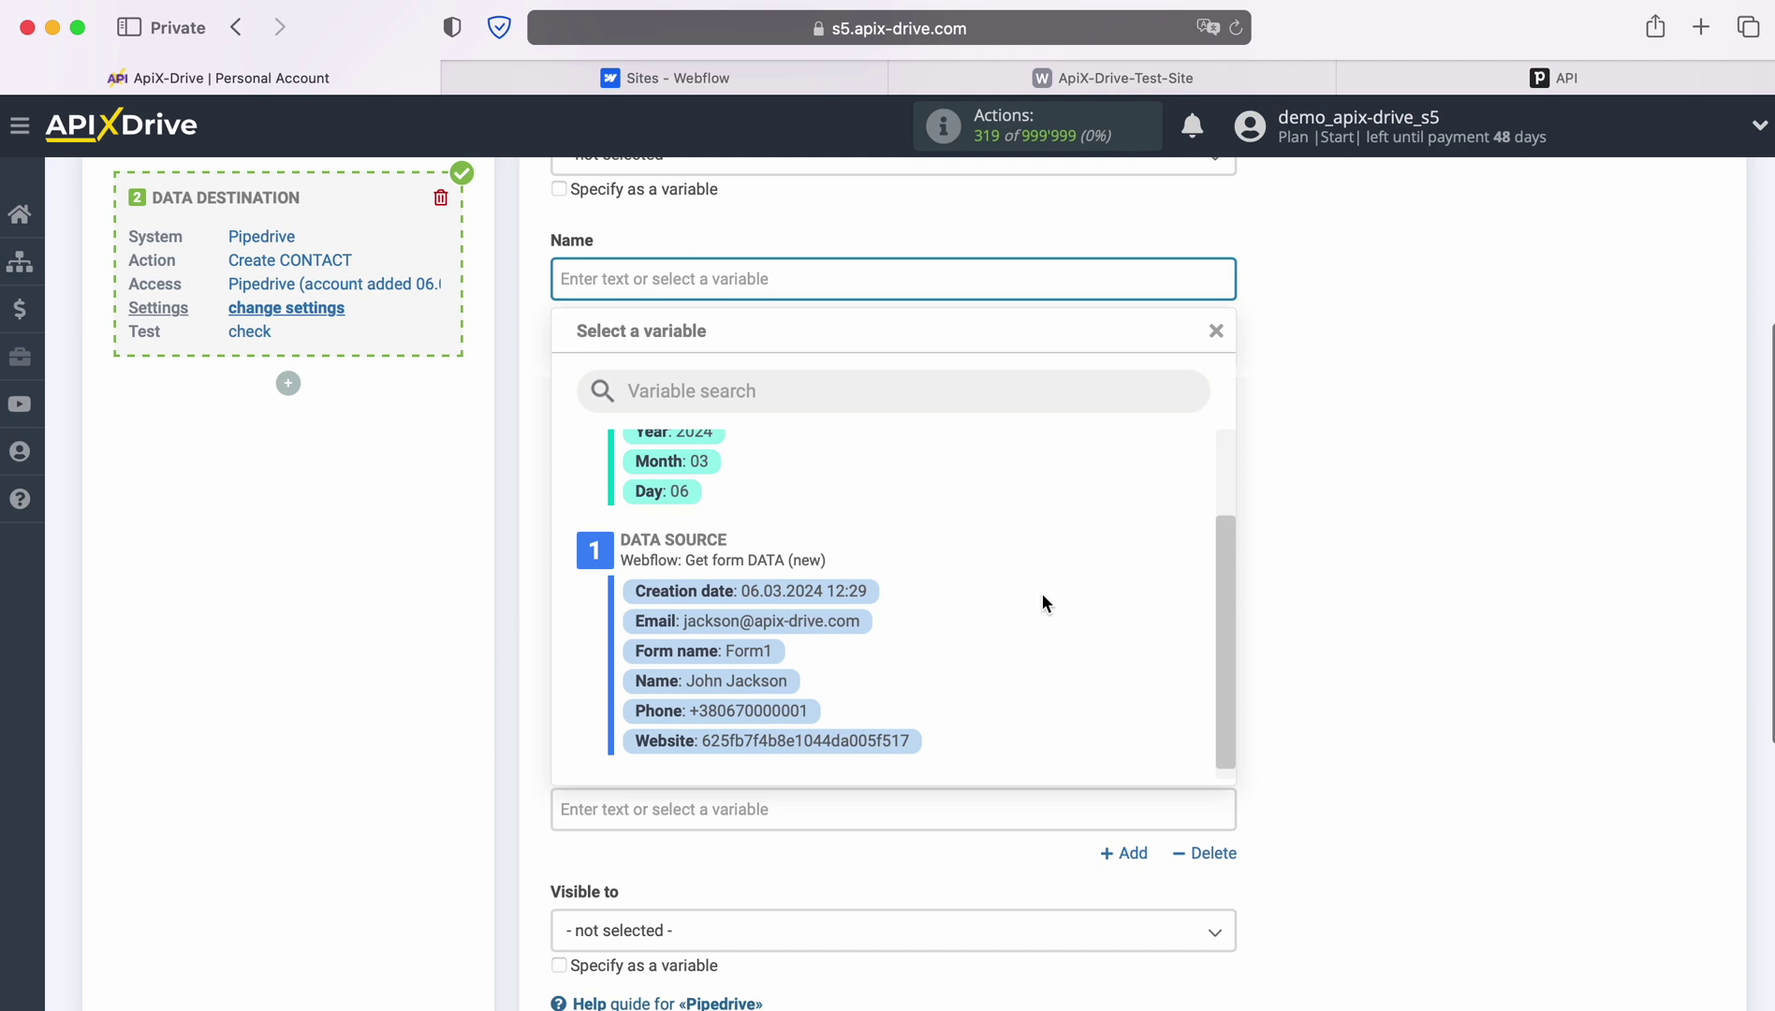
left_click(761, 696)
Fill the organization Title with Webflow's name and Phone with its phone, then save the mapping
scroll(769, 693, "down", 2)
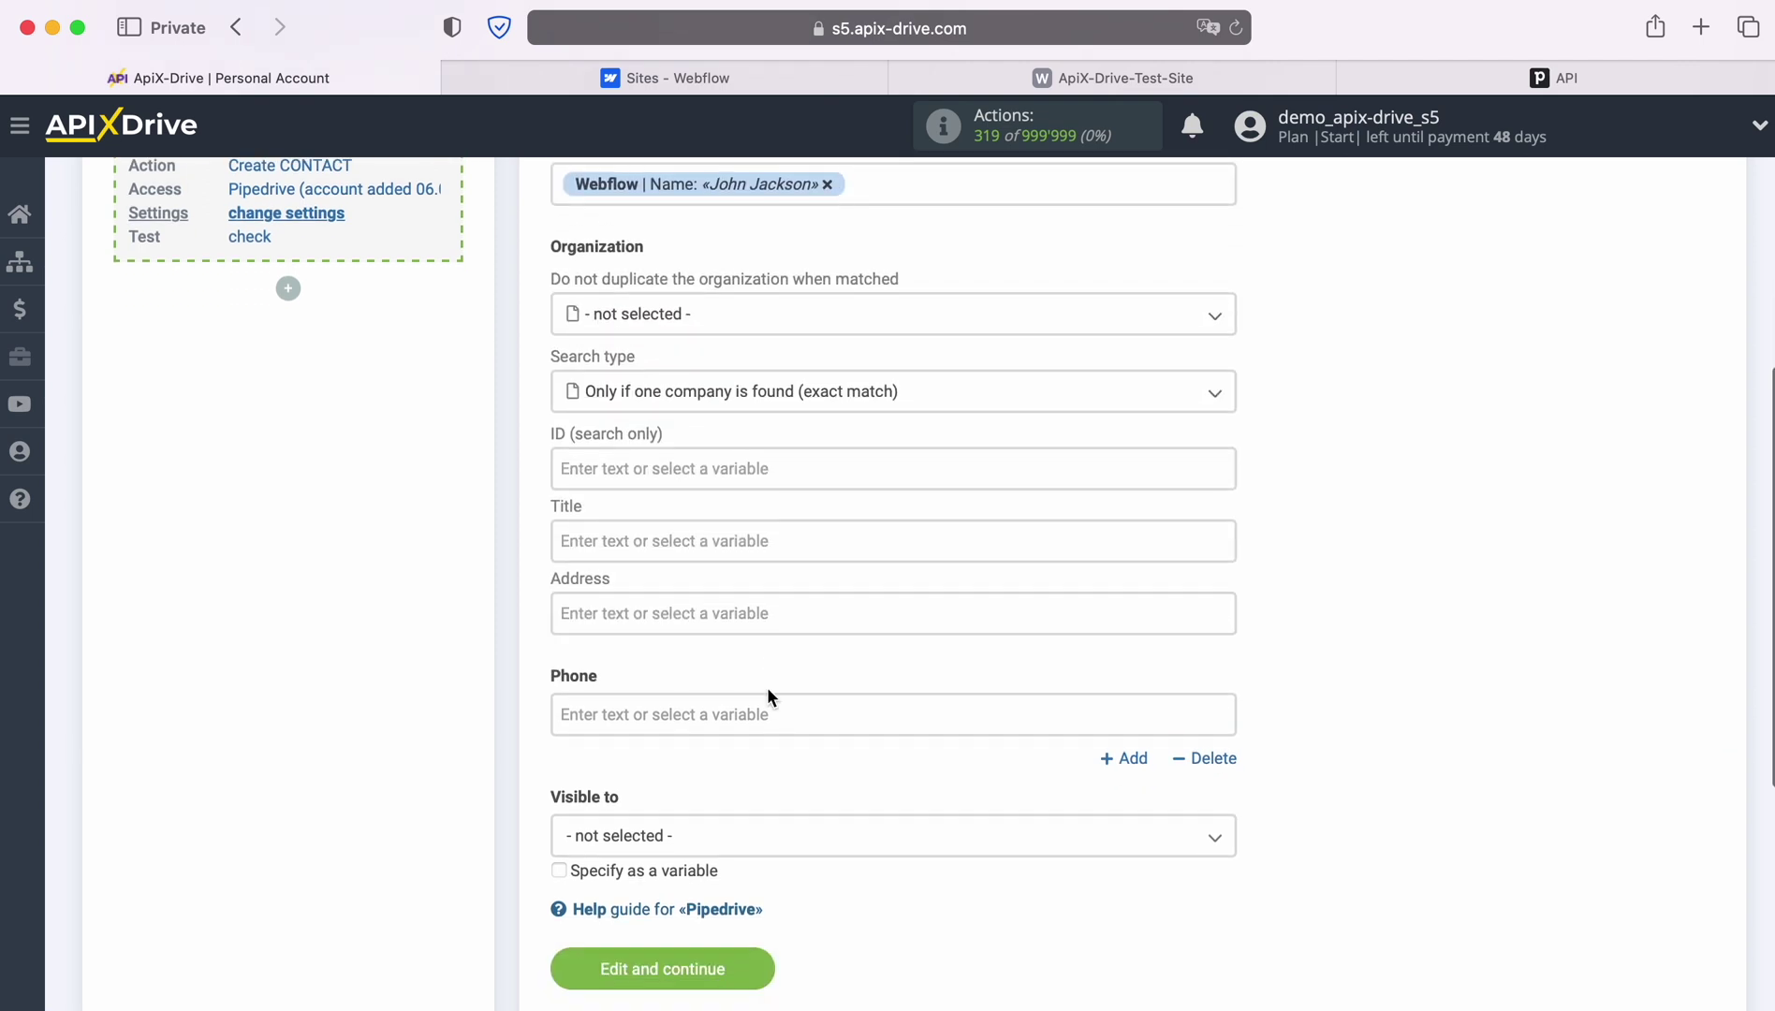
left_click(695, 542)
scroll(996, 578, "down", 3)
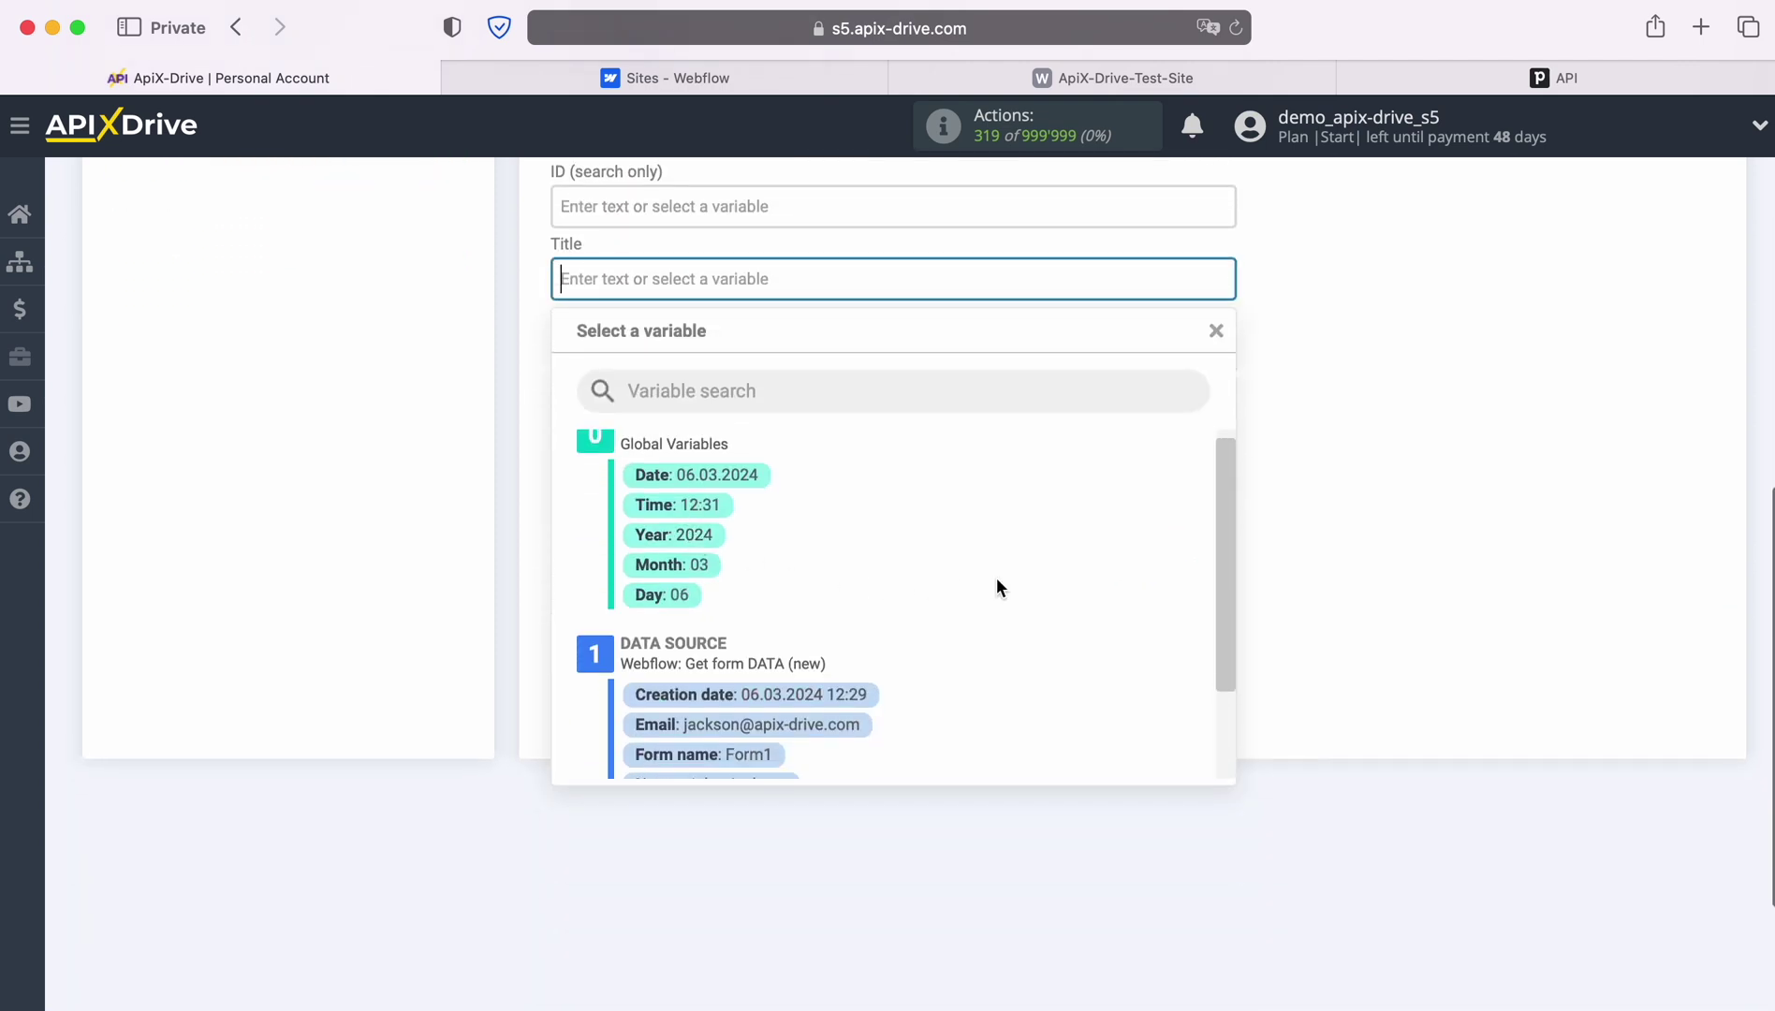
left_click(789, 676)
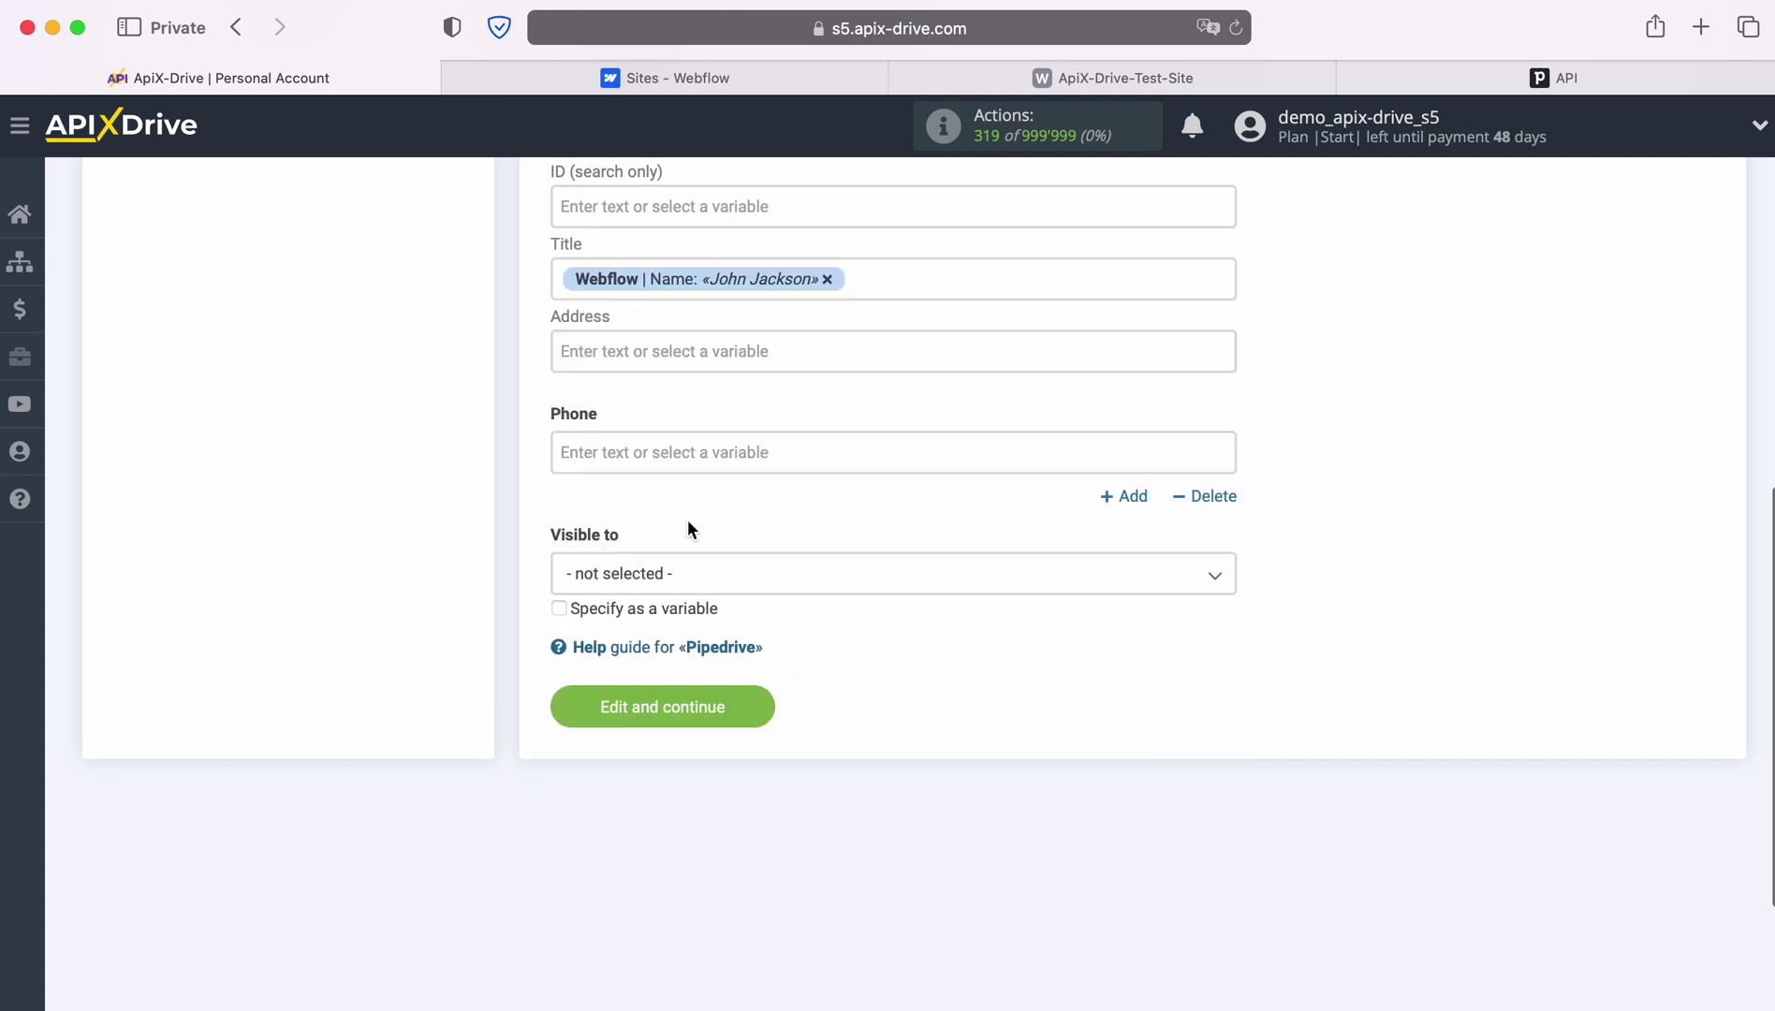
left_click(674, 451)
scroll(1014, 610, "down", 4)
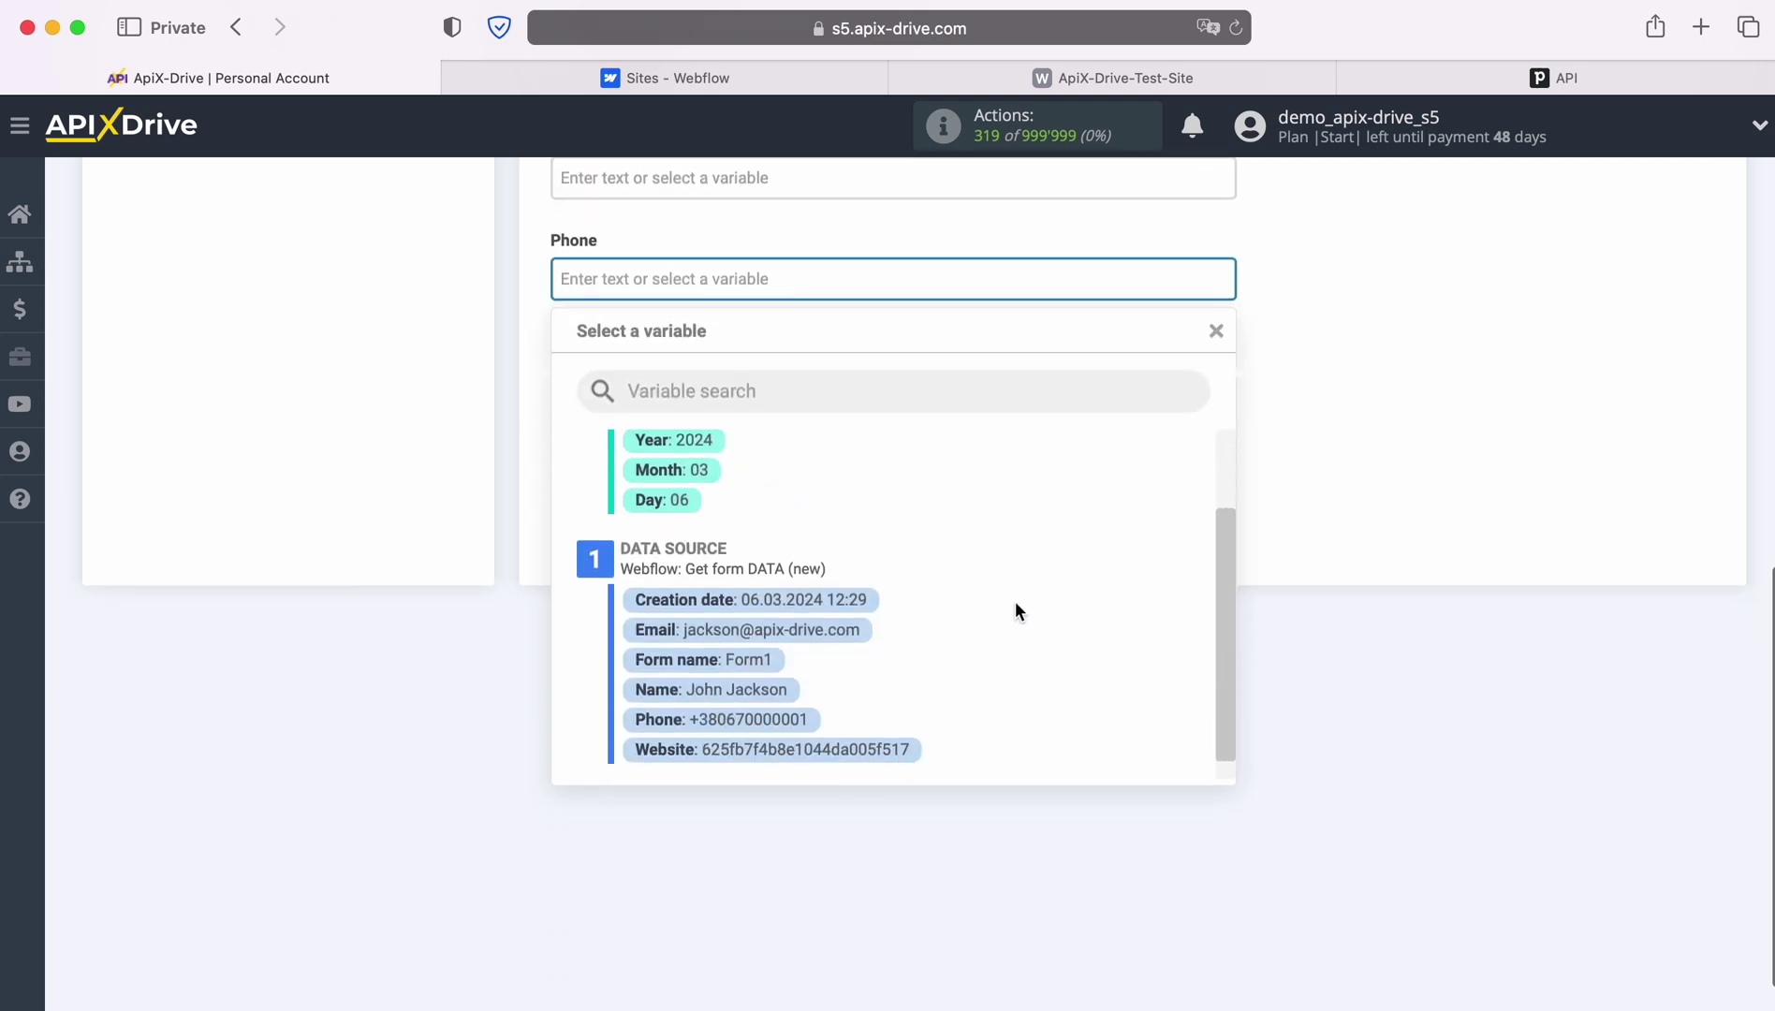
left_click(767, 725)
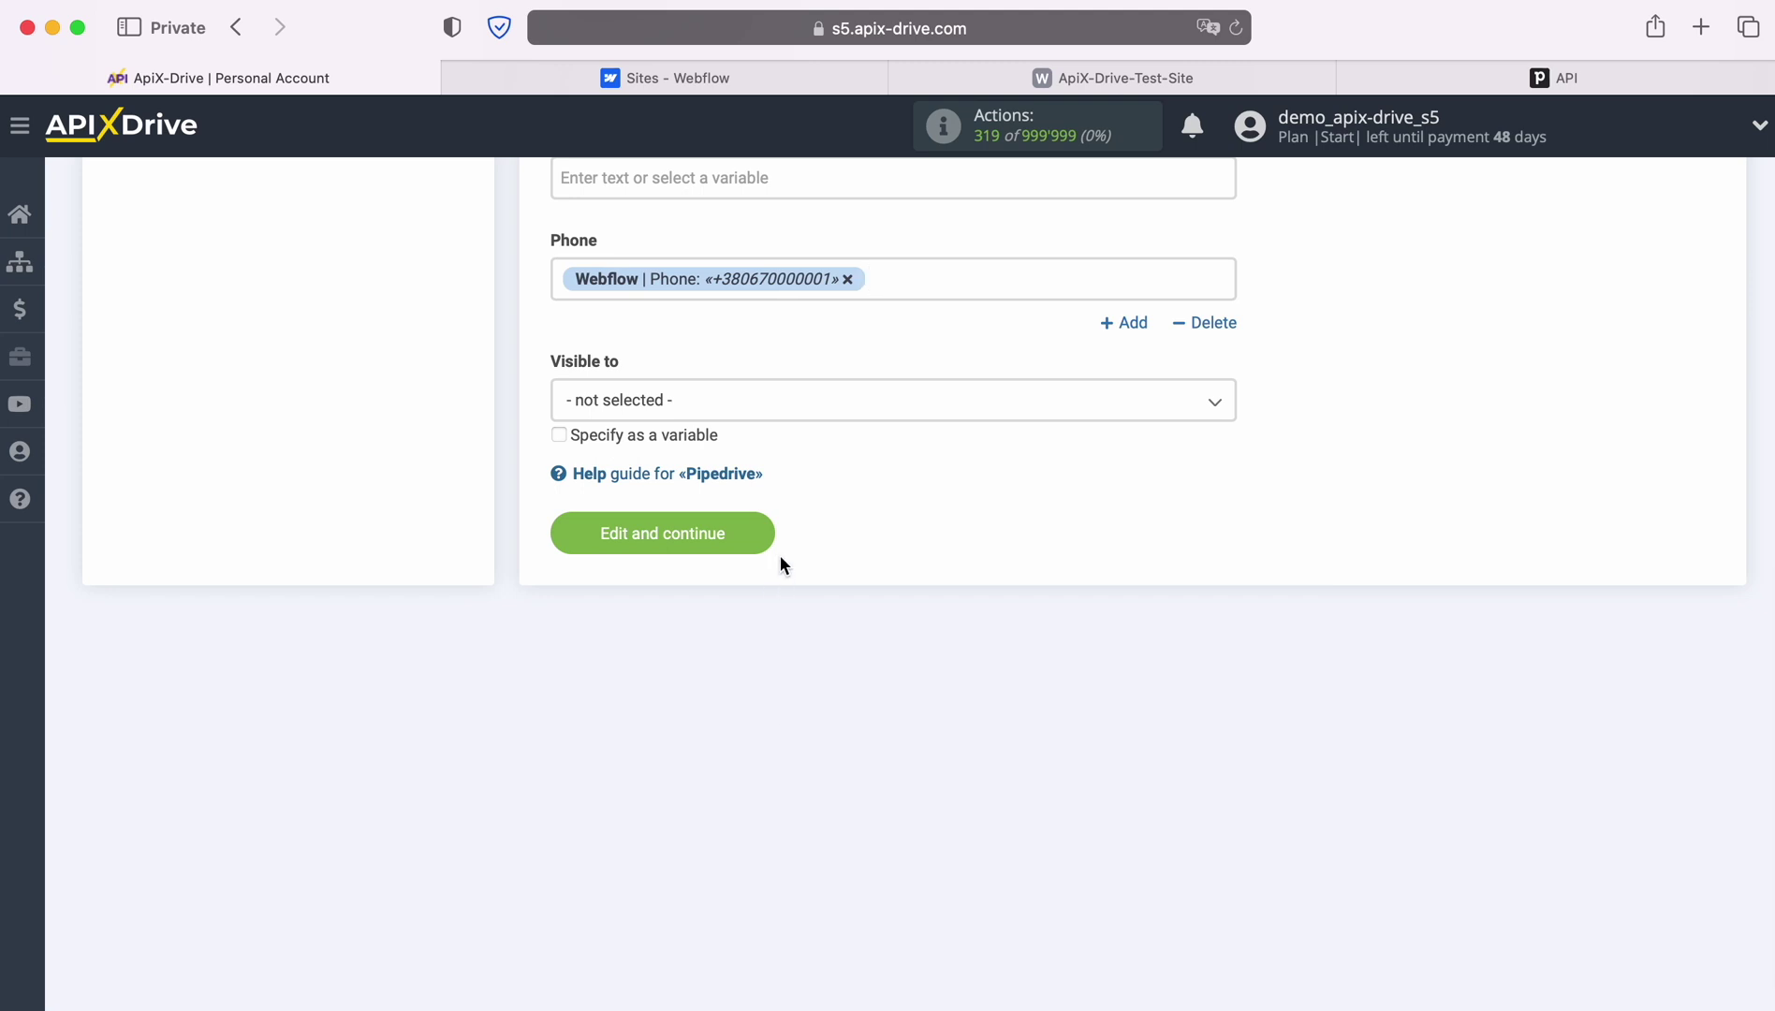
left_click(766, 531)
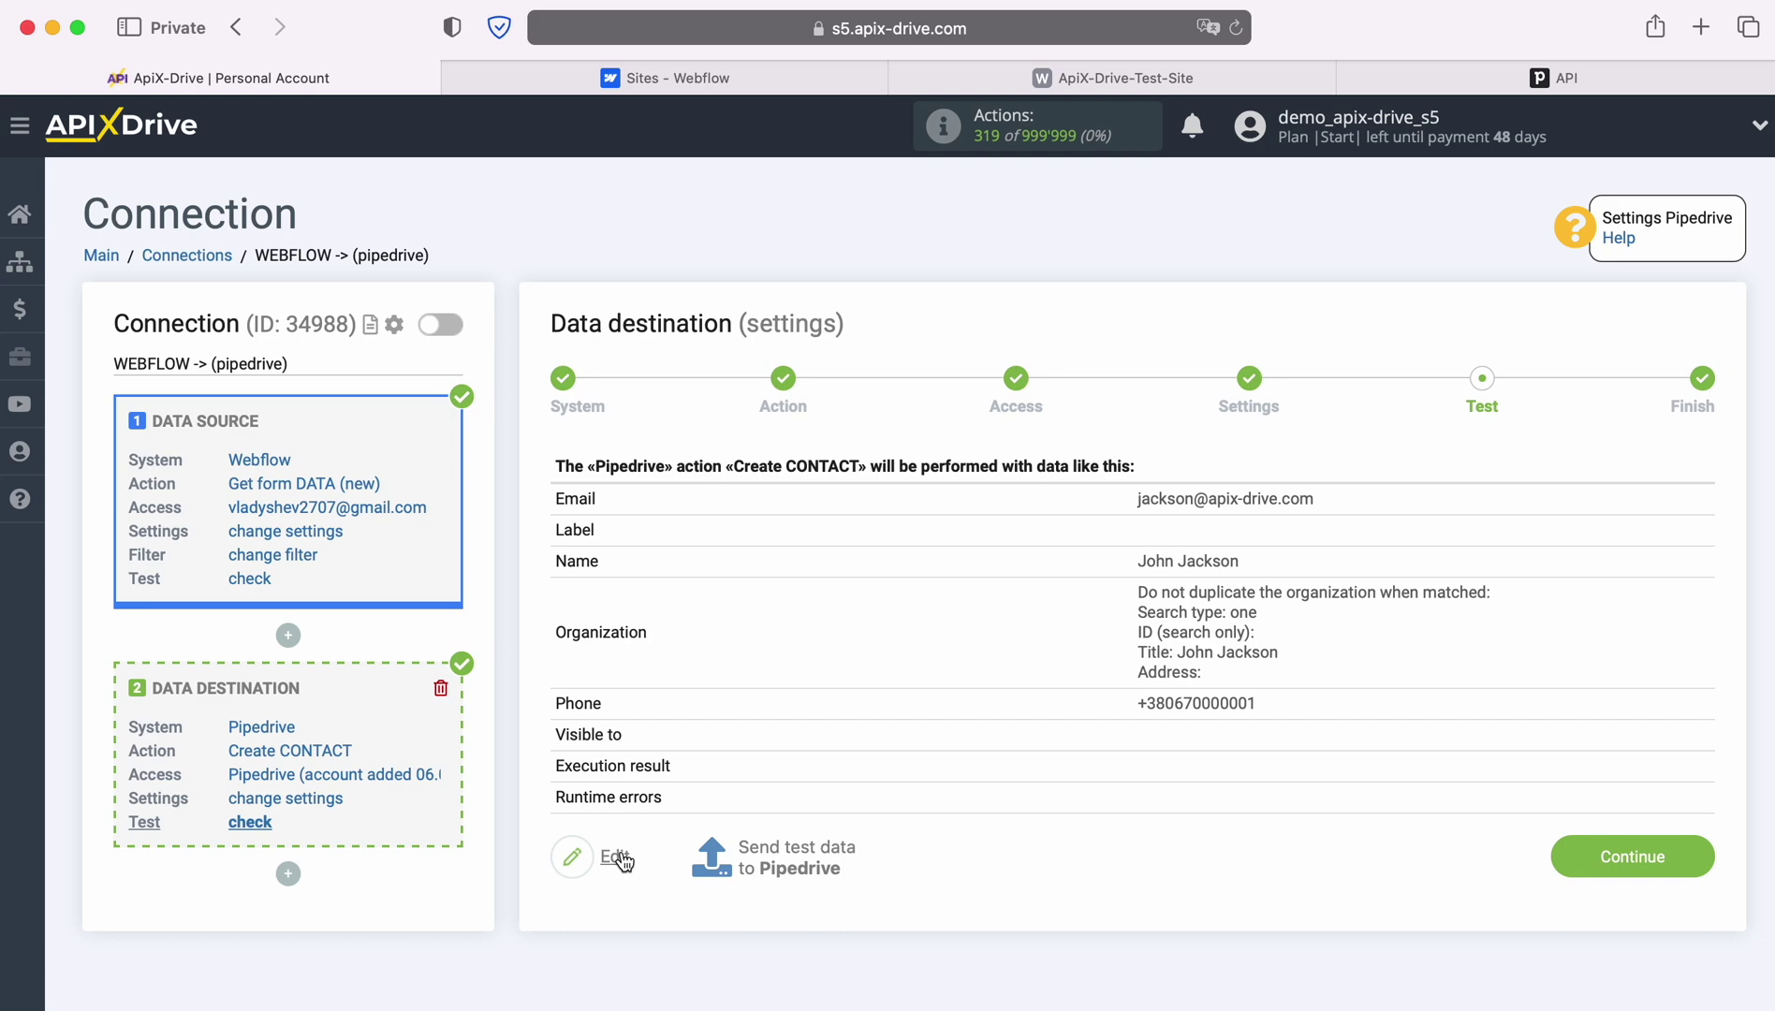
Send the test contact to Pipedrive and bring up the Pipedrive People list
left_click(796, 854)
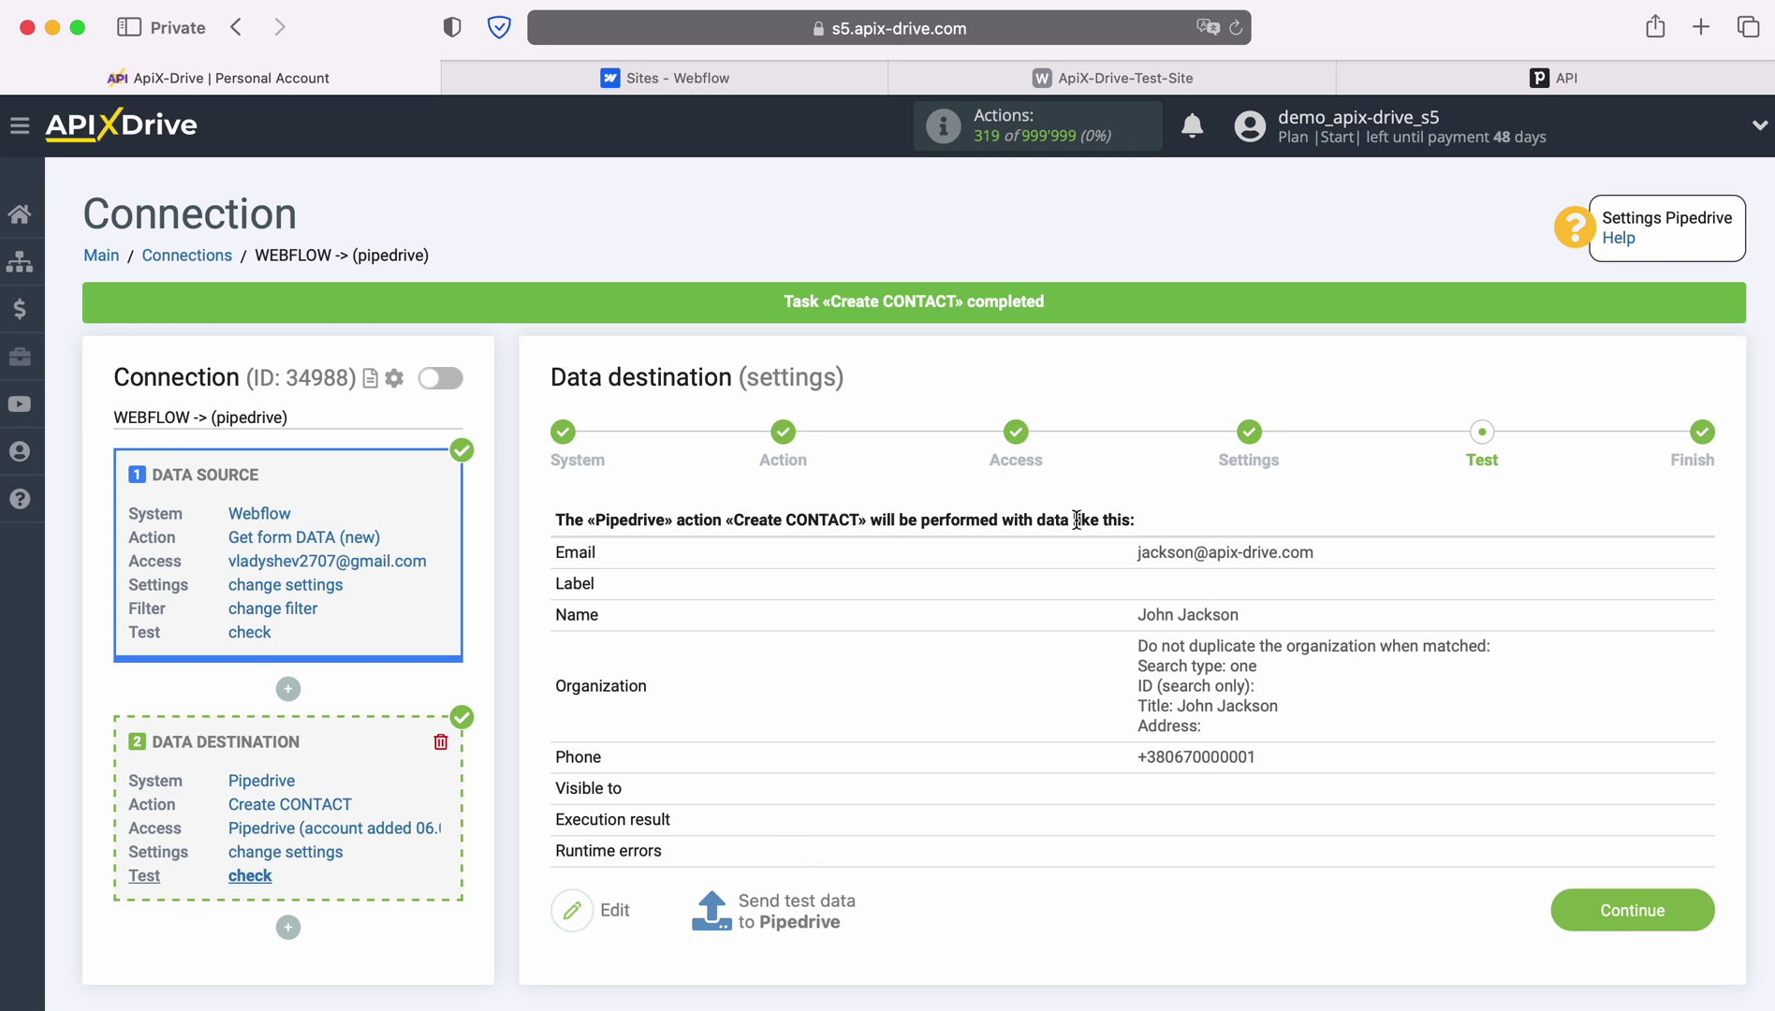
left_click(1429, 72)
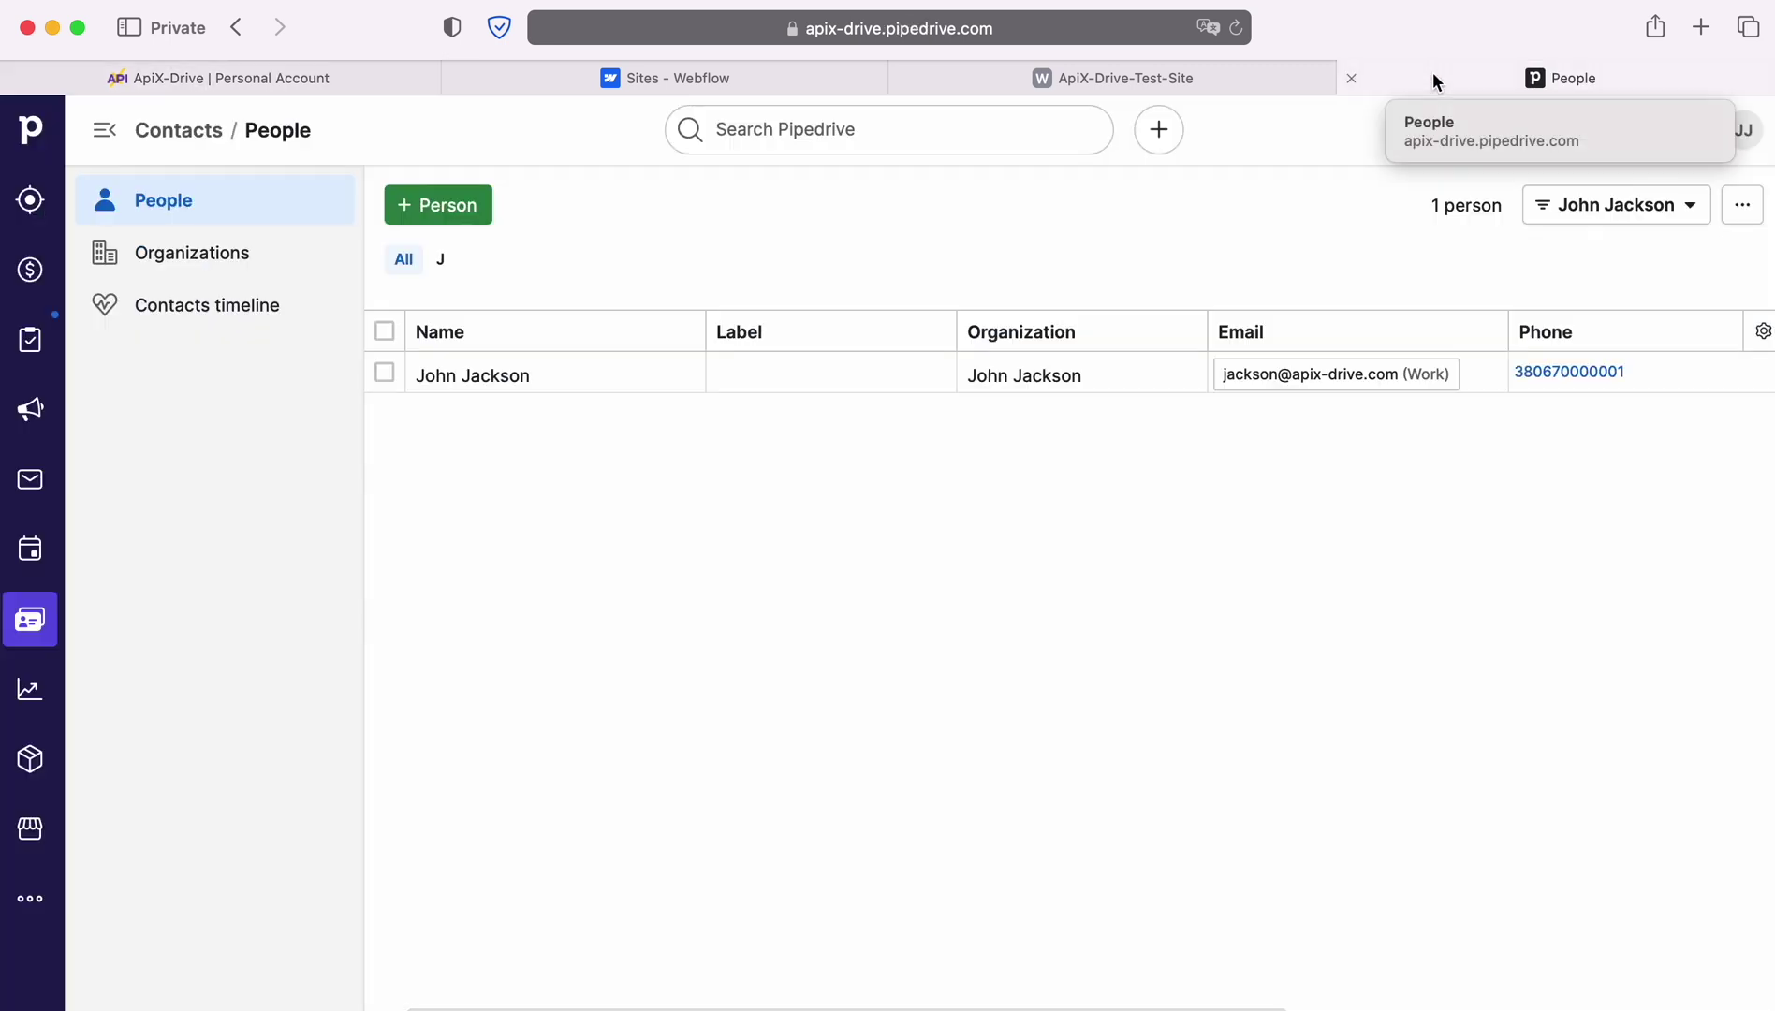
Open the new person's record to verify its email, phone and organization, then return to ApiX-Drive
mouse_move(502, 384)
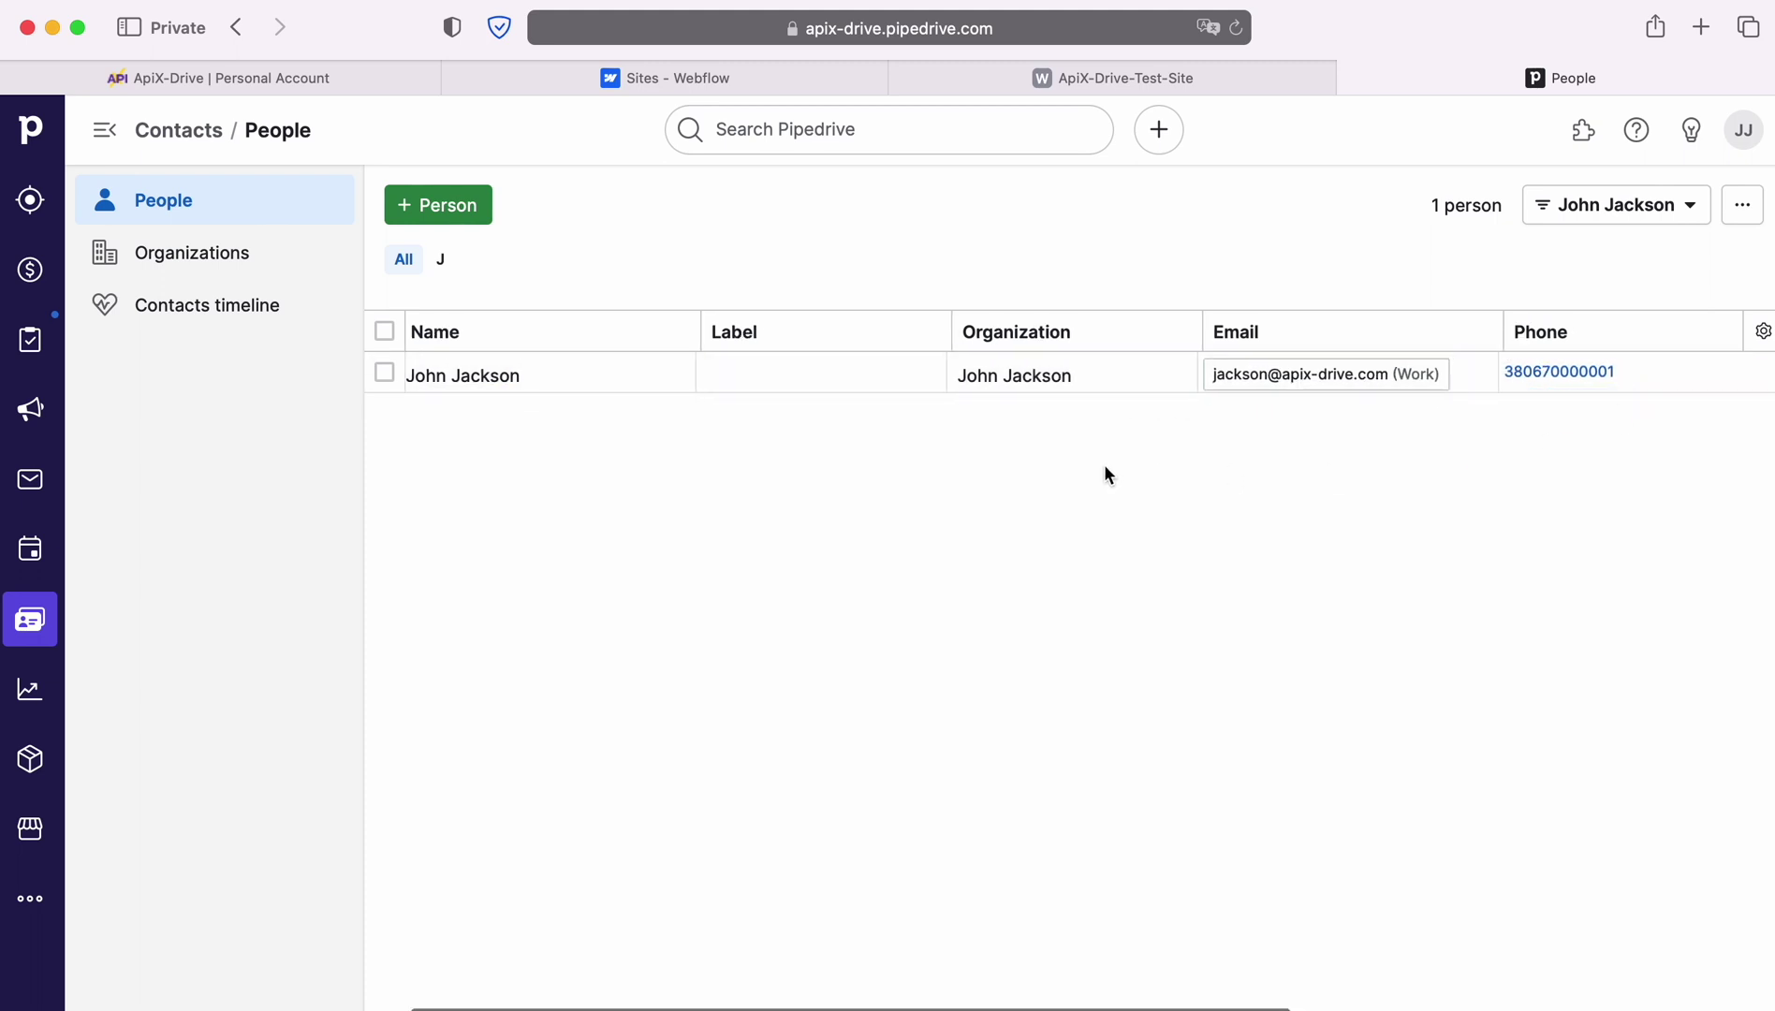
scroll(1105, 473, "right", 5)
scroll(1103, 464, "right", 2)
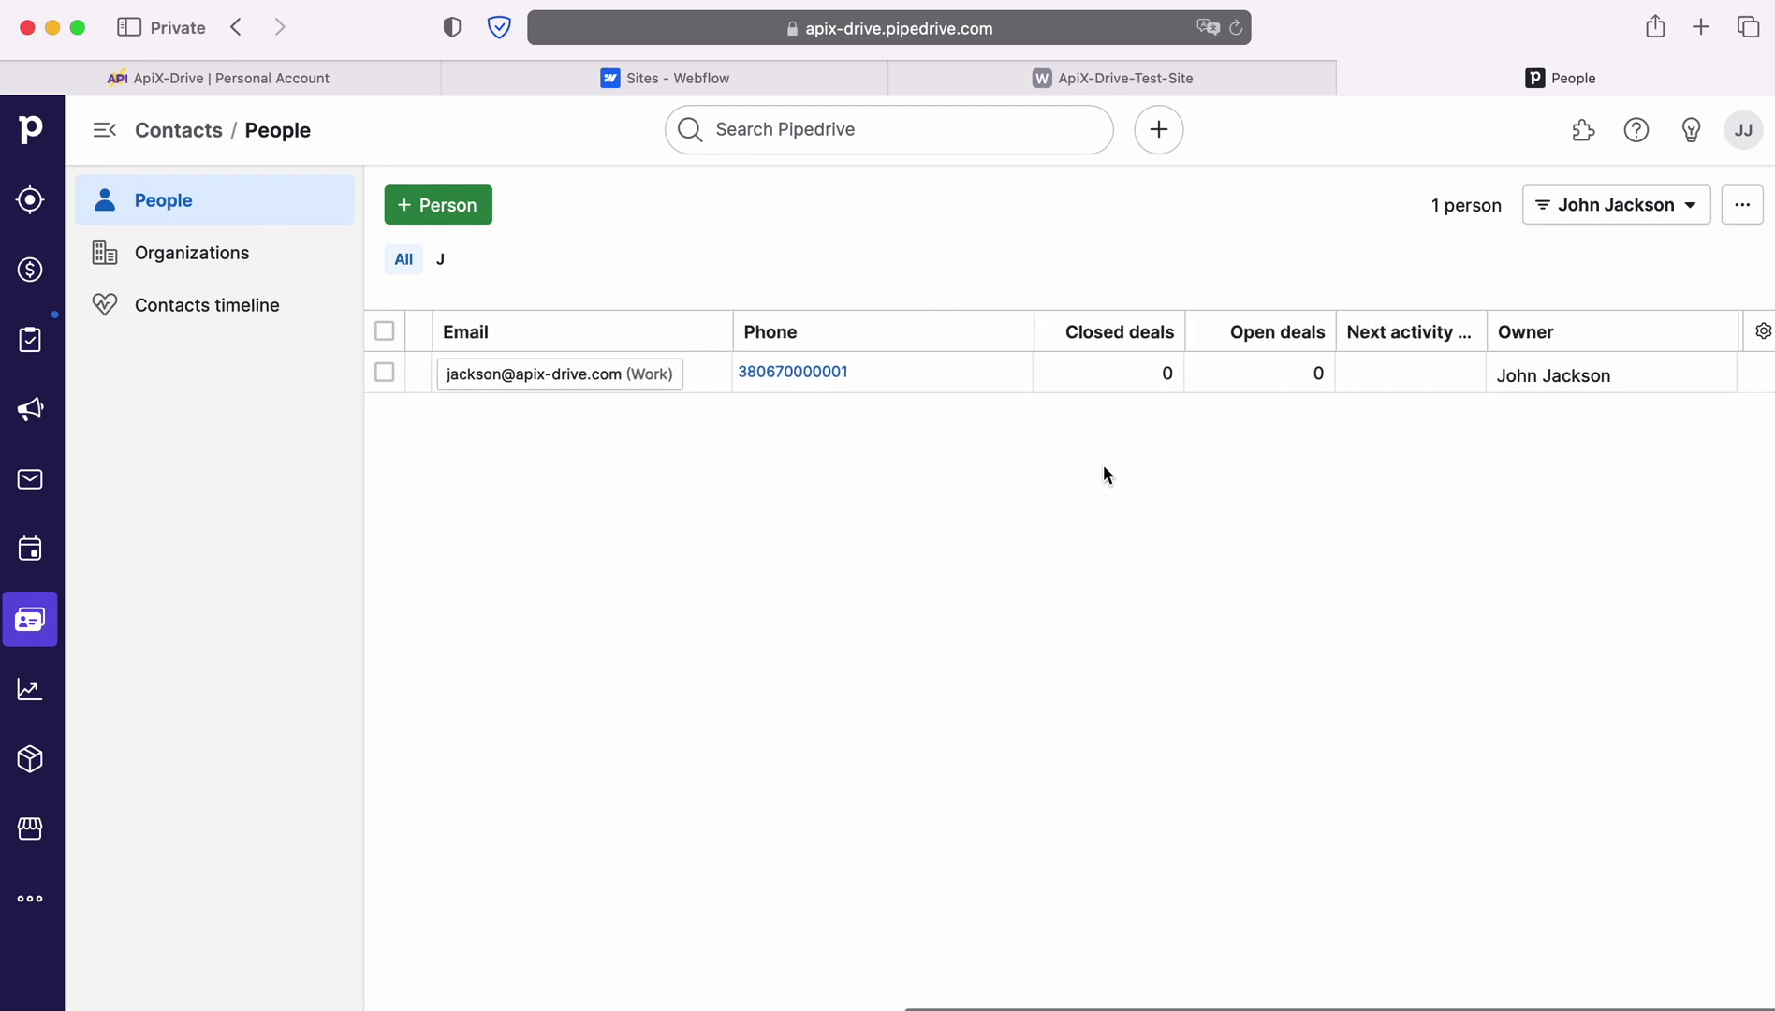
scroll(1103, 464, "left", 8)
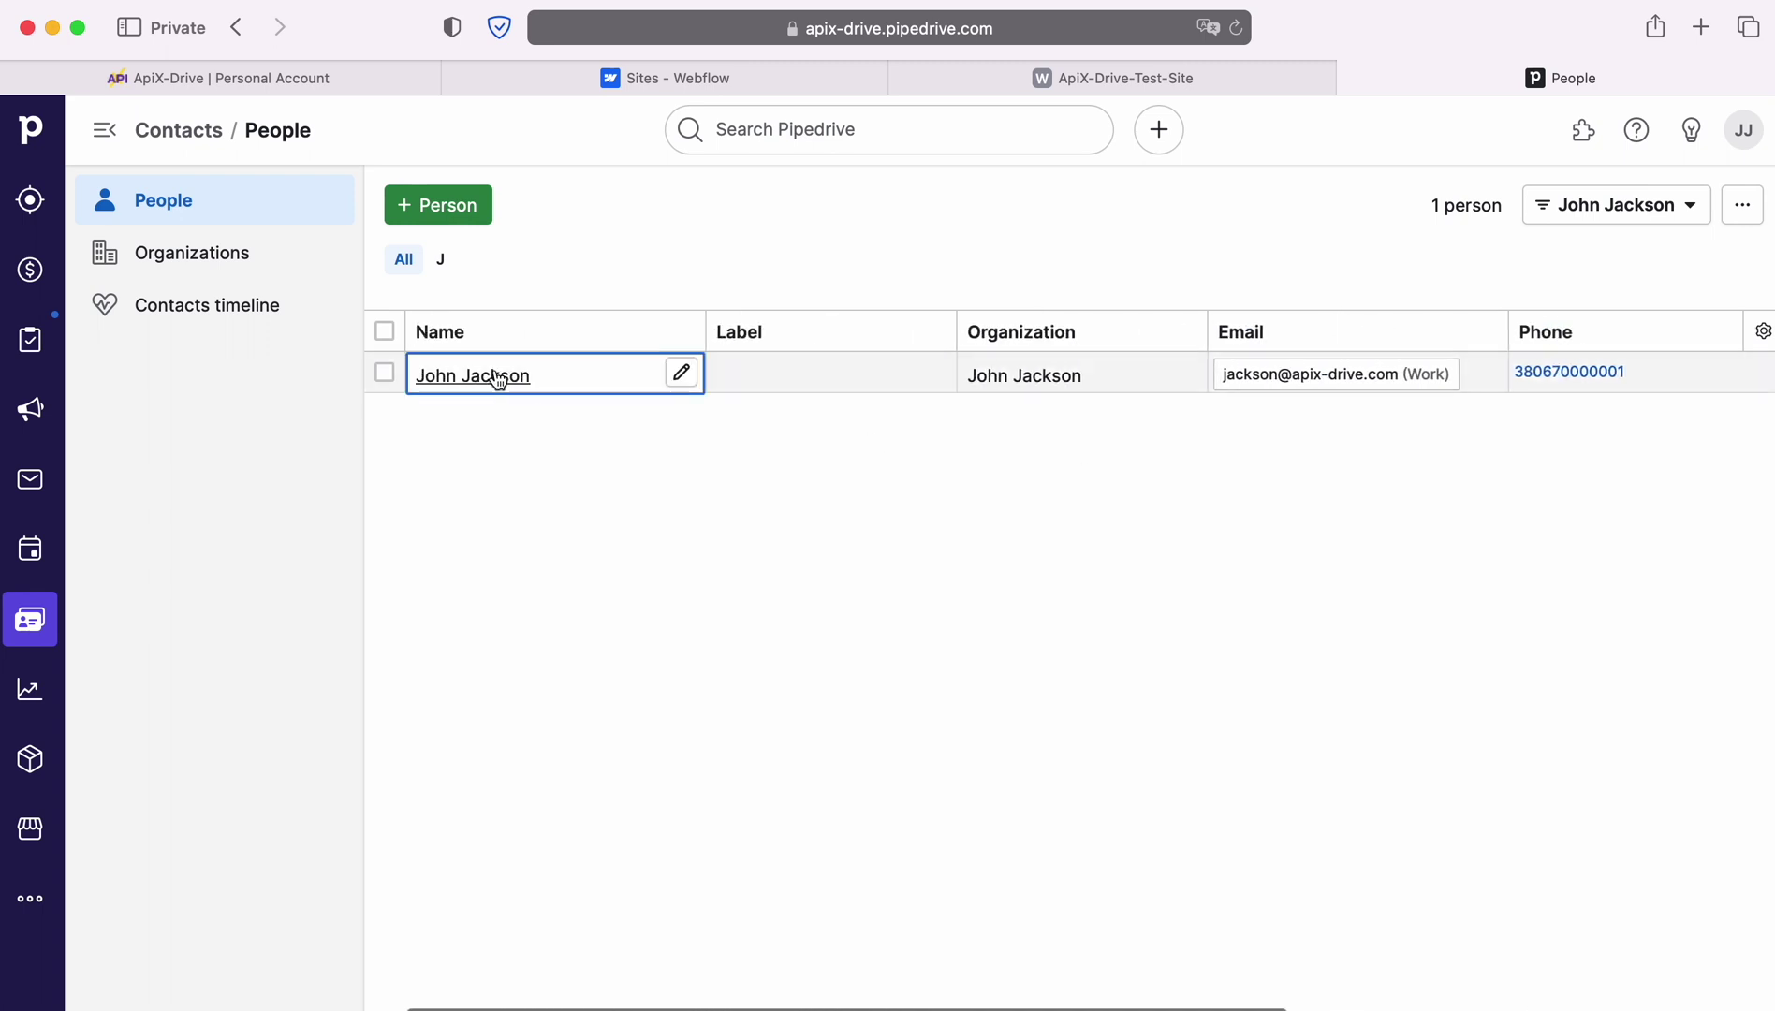
left_click(493, 375)
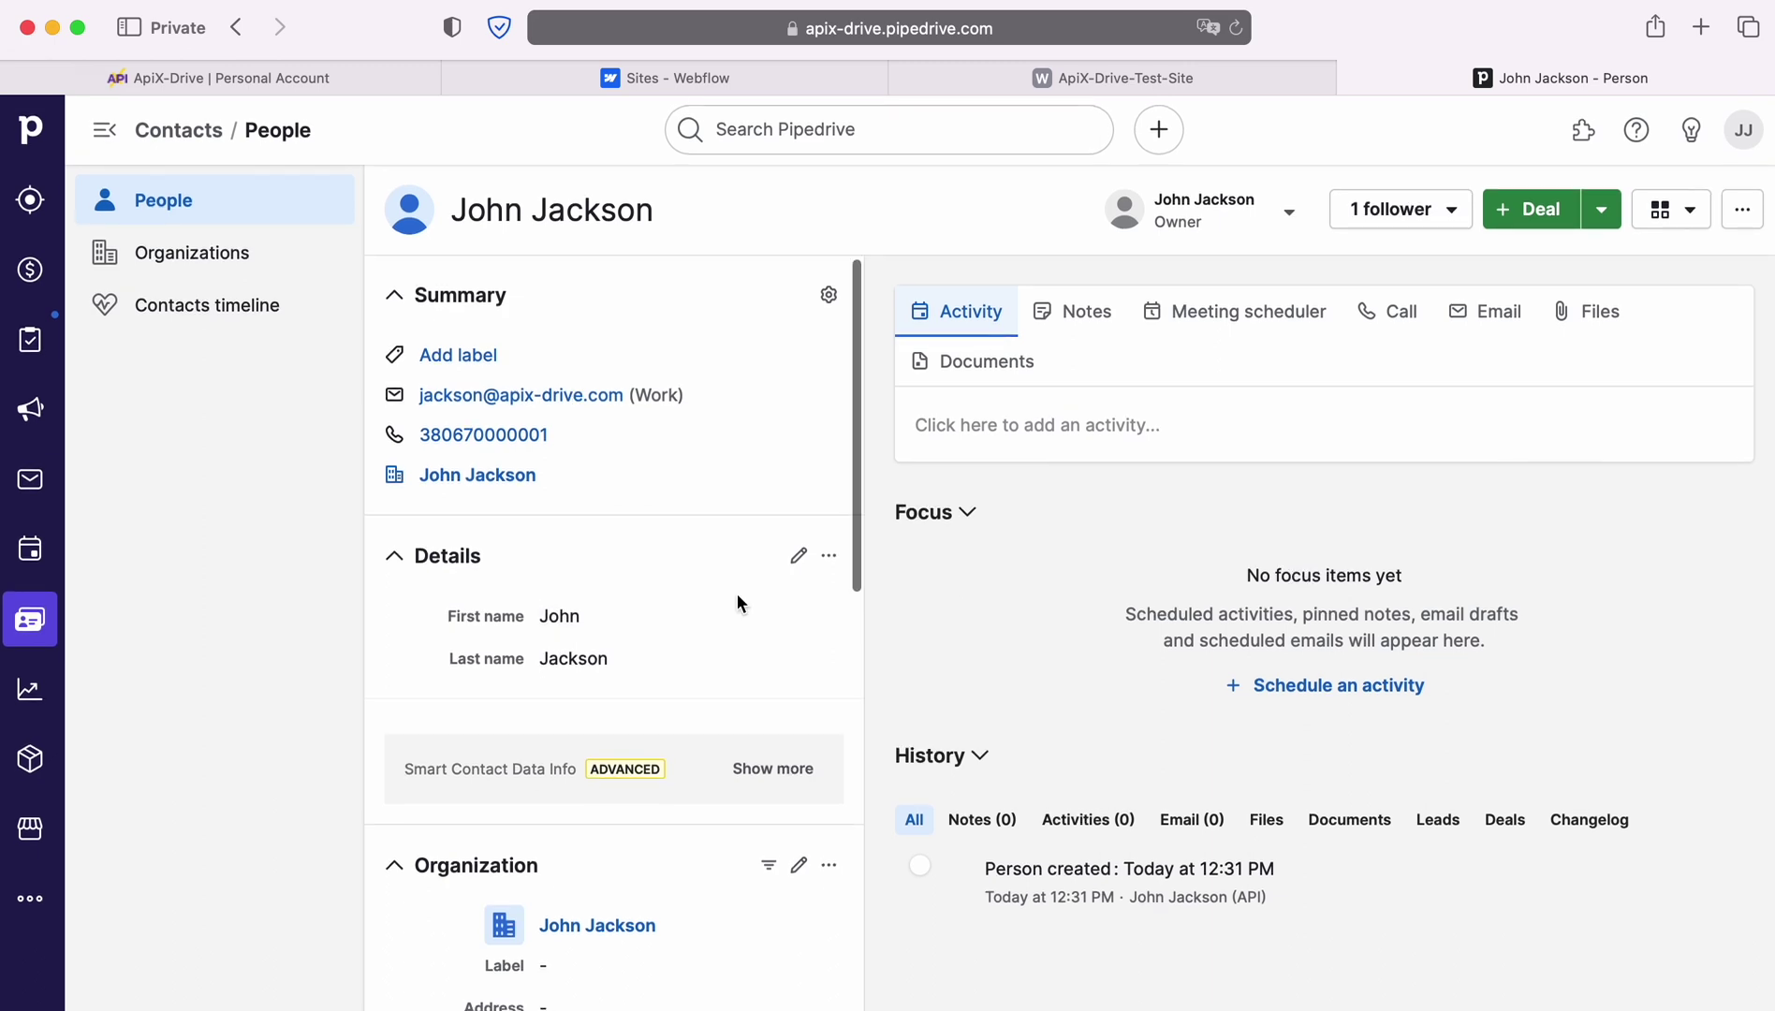
scroll(737, 599, "down", 10)
scroll(737, 594, "down", 3)
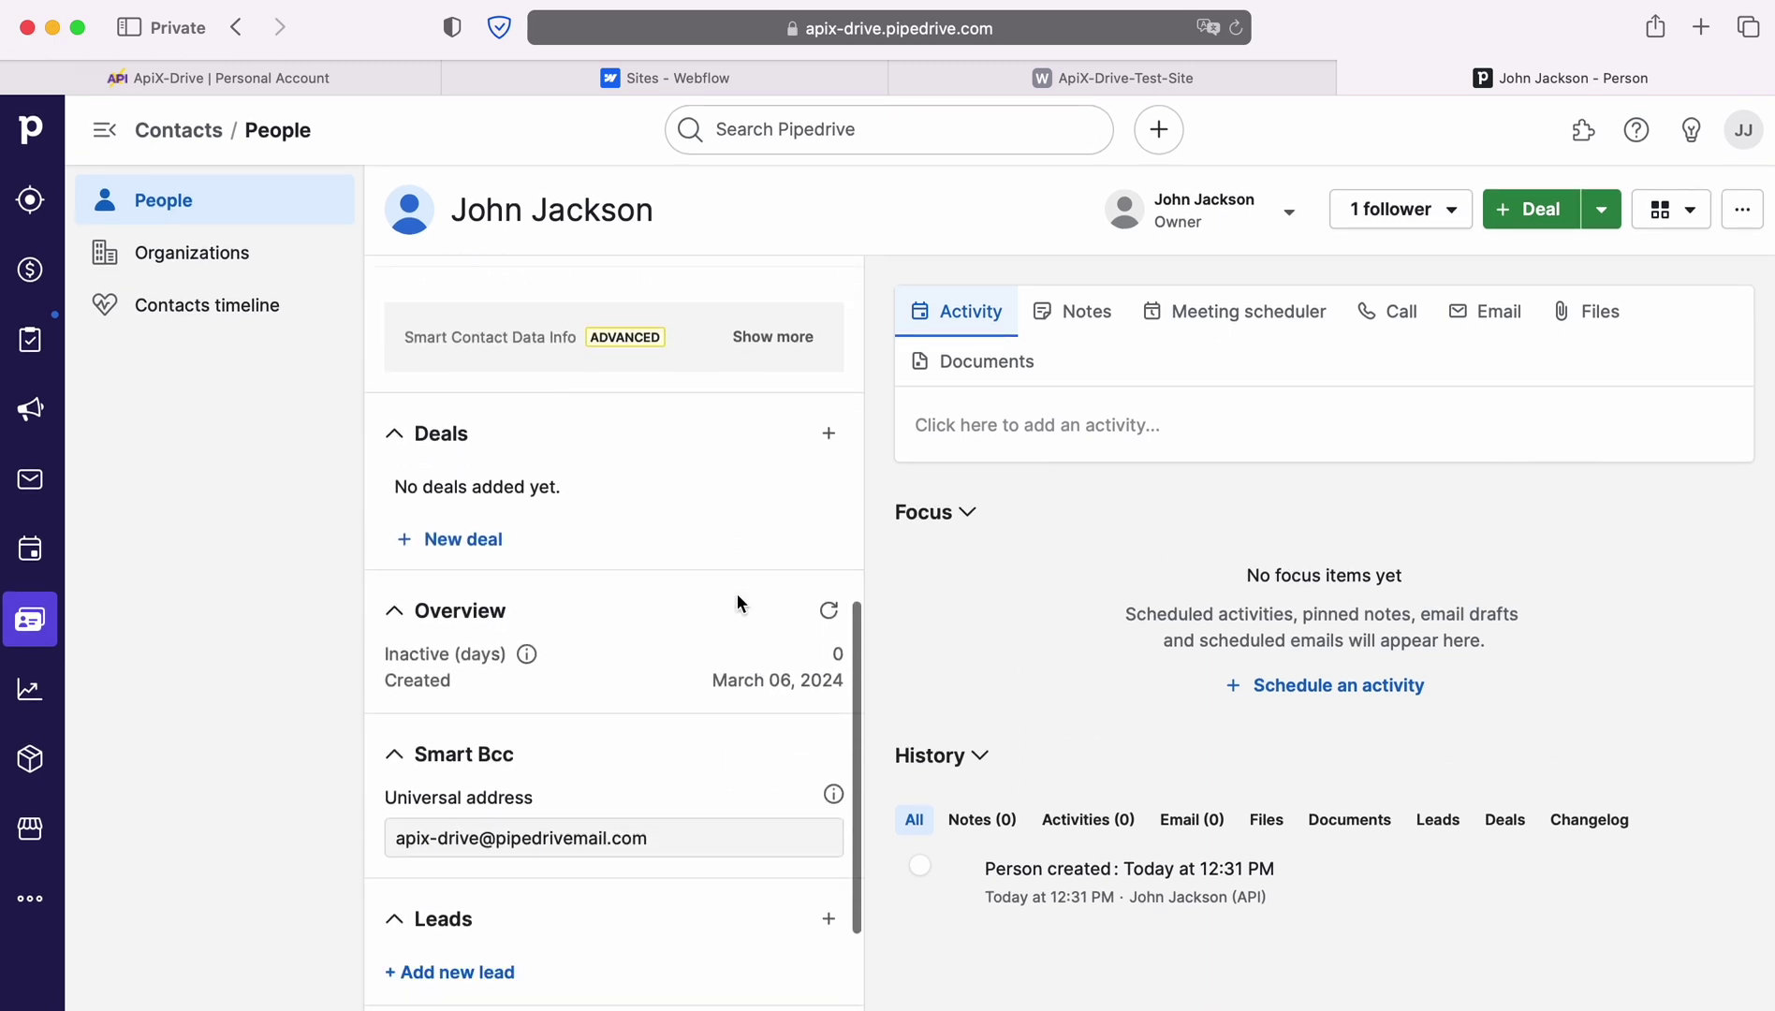
scroll(736, 594, "up", 7)
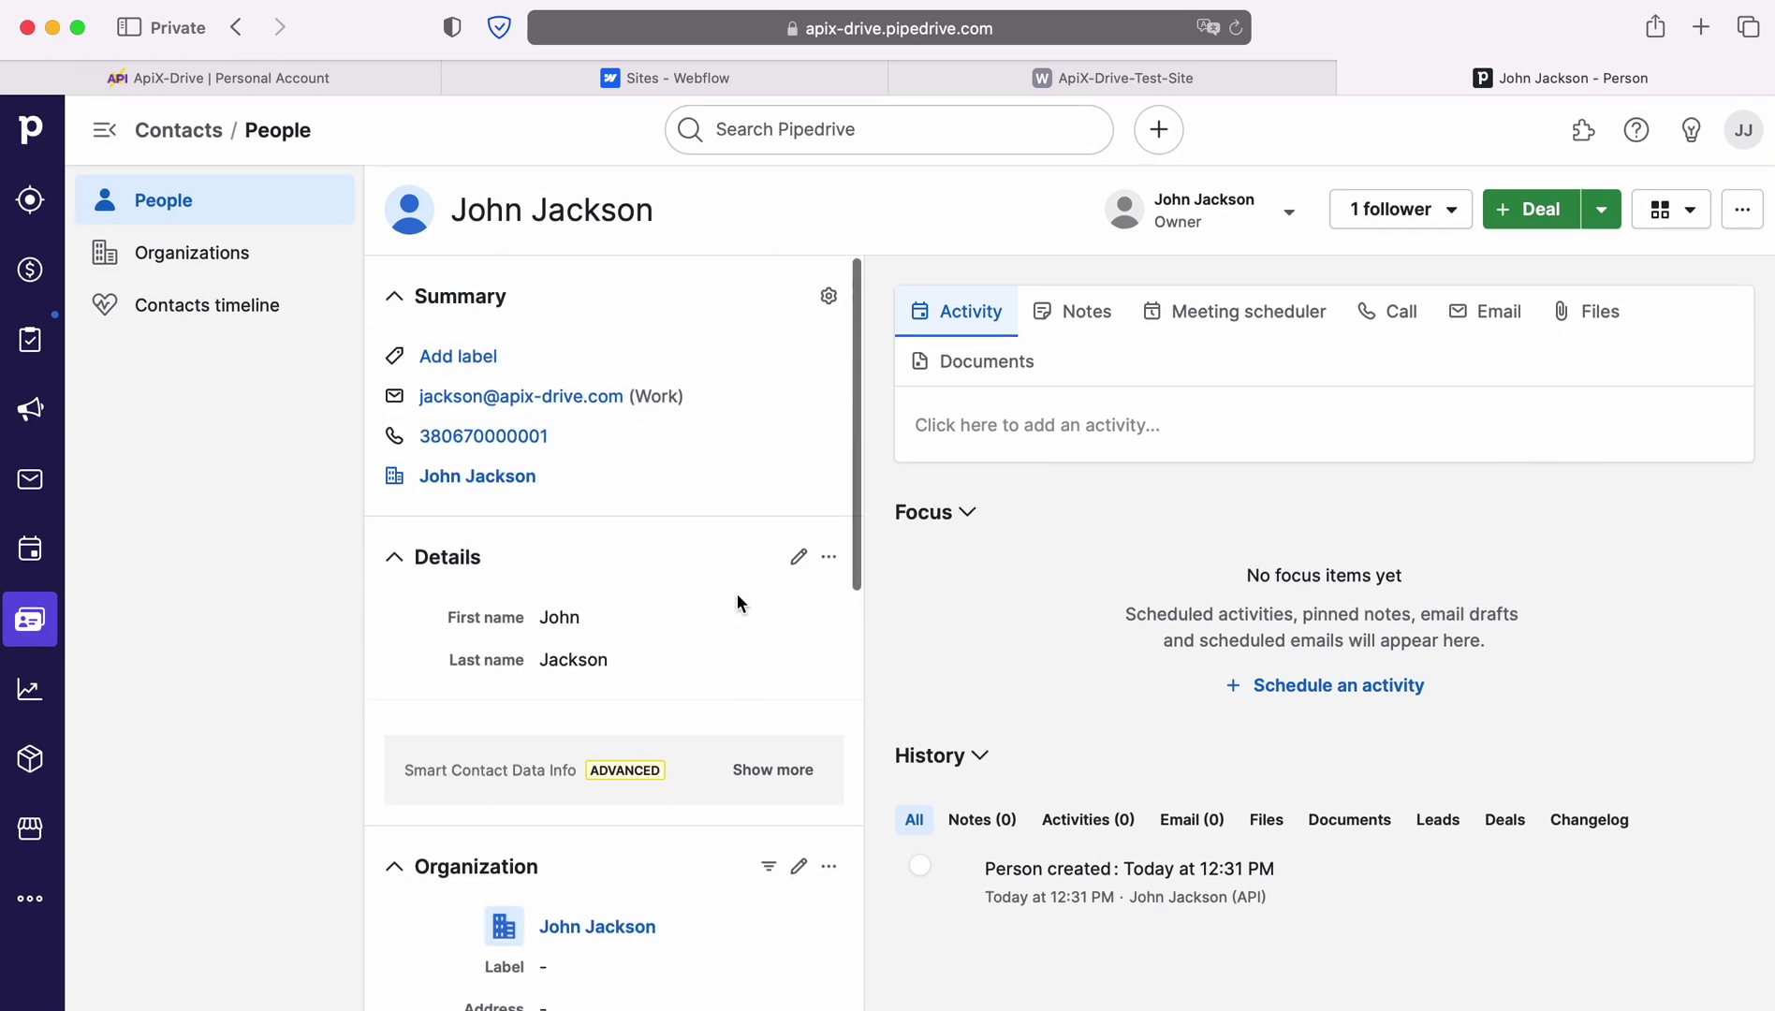
left_click(387, 86)
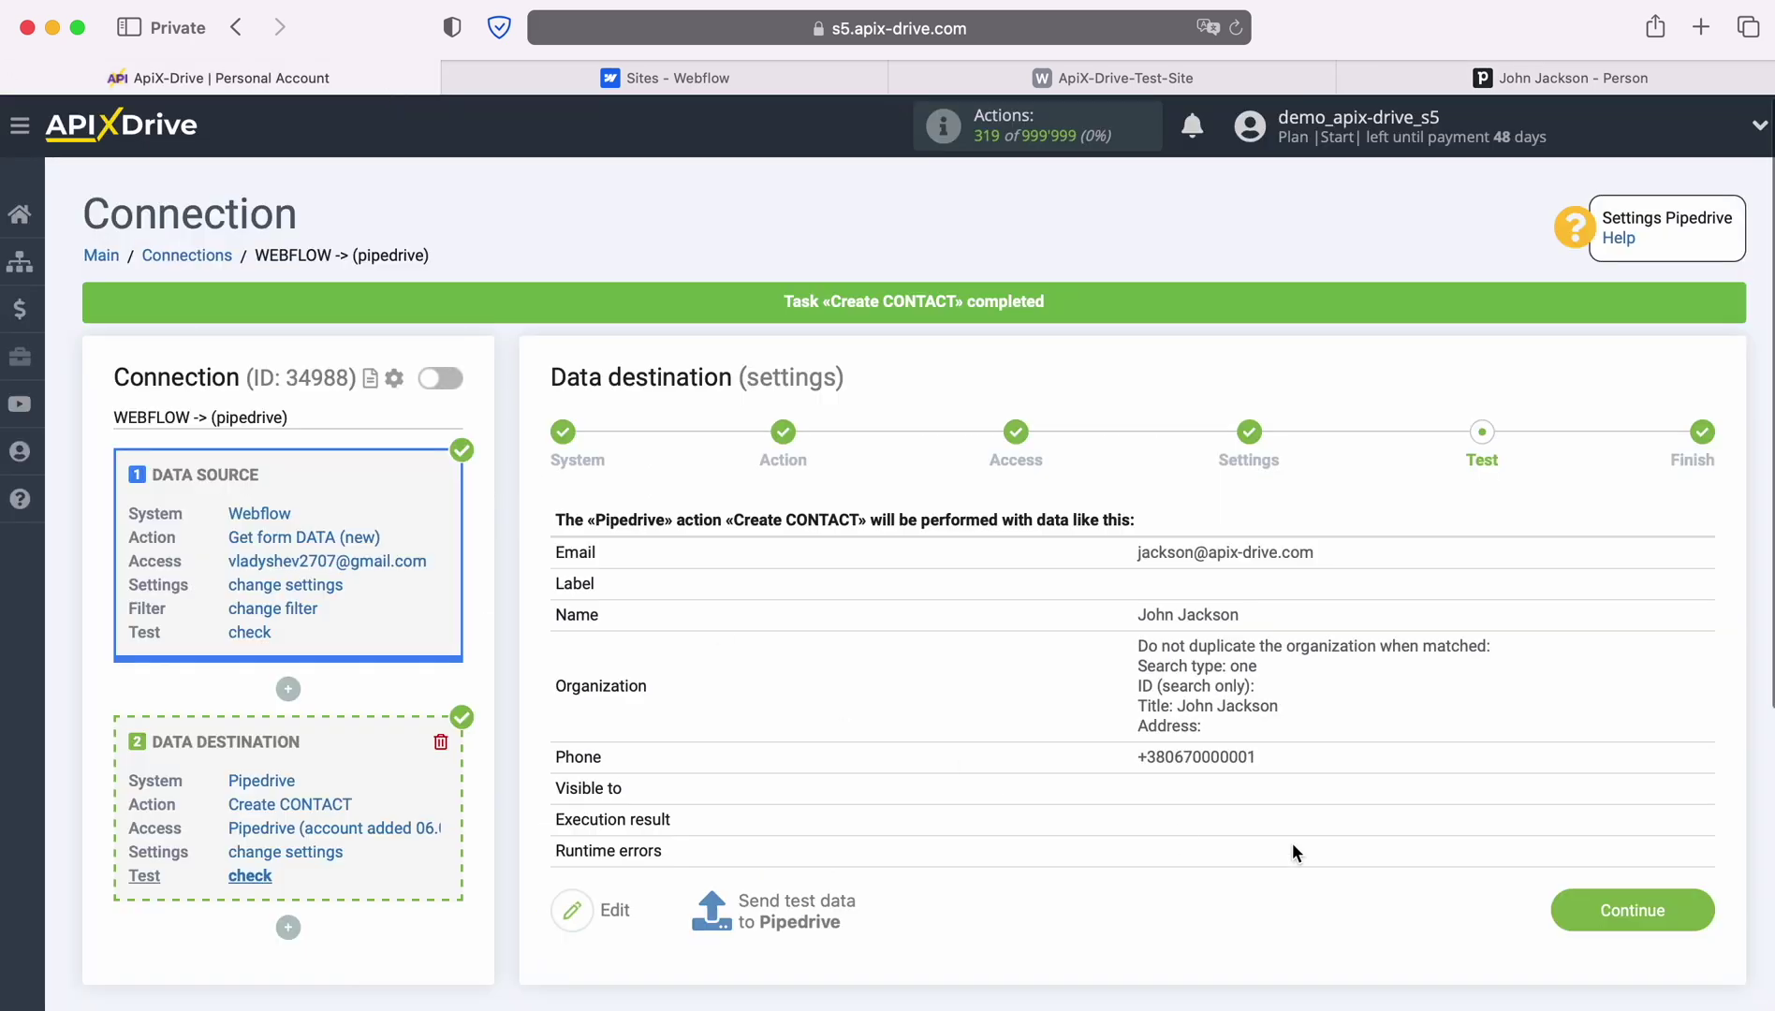
Finish the setup with auto-update enabled and the connection's update interval set to 5 minutes
left_click(1699, 907)
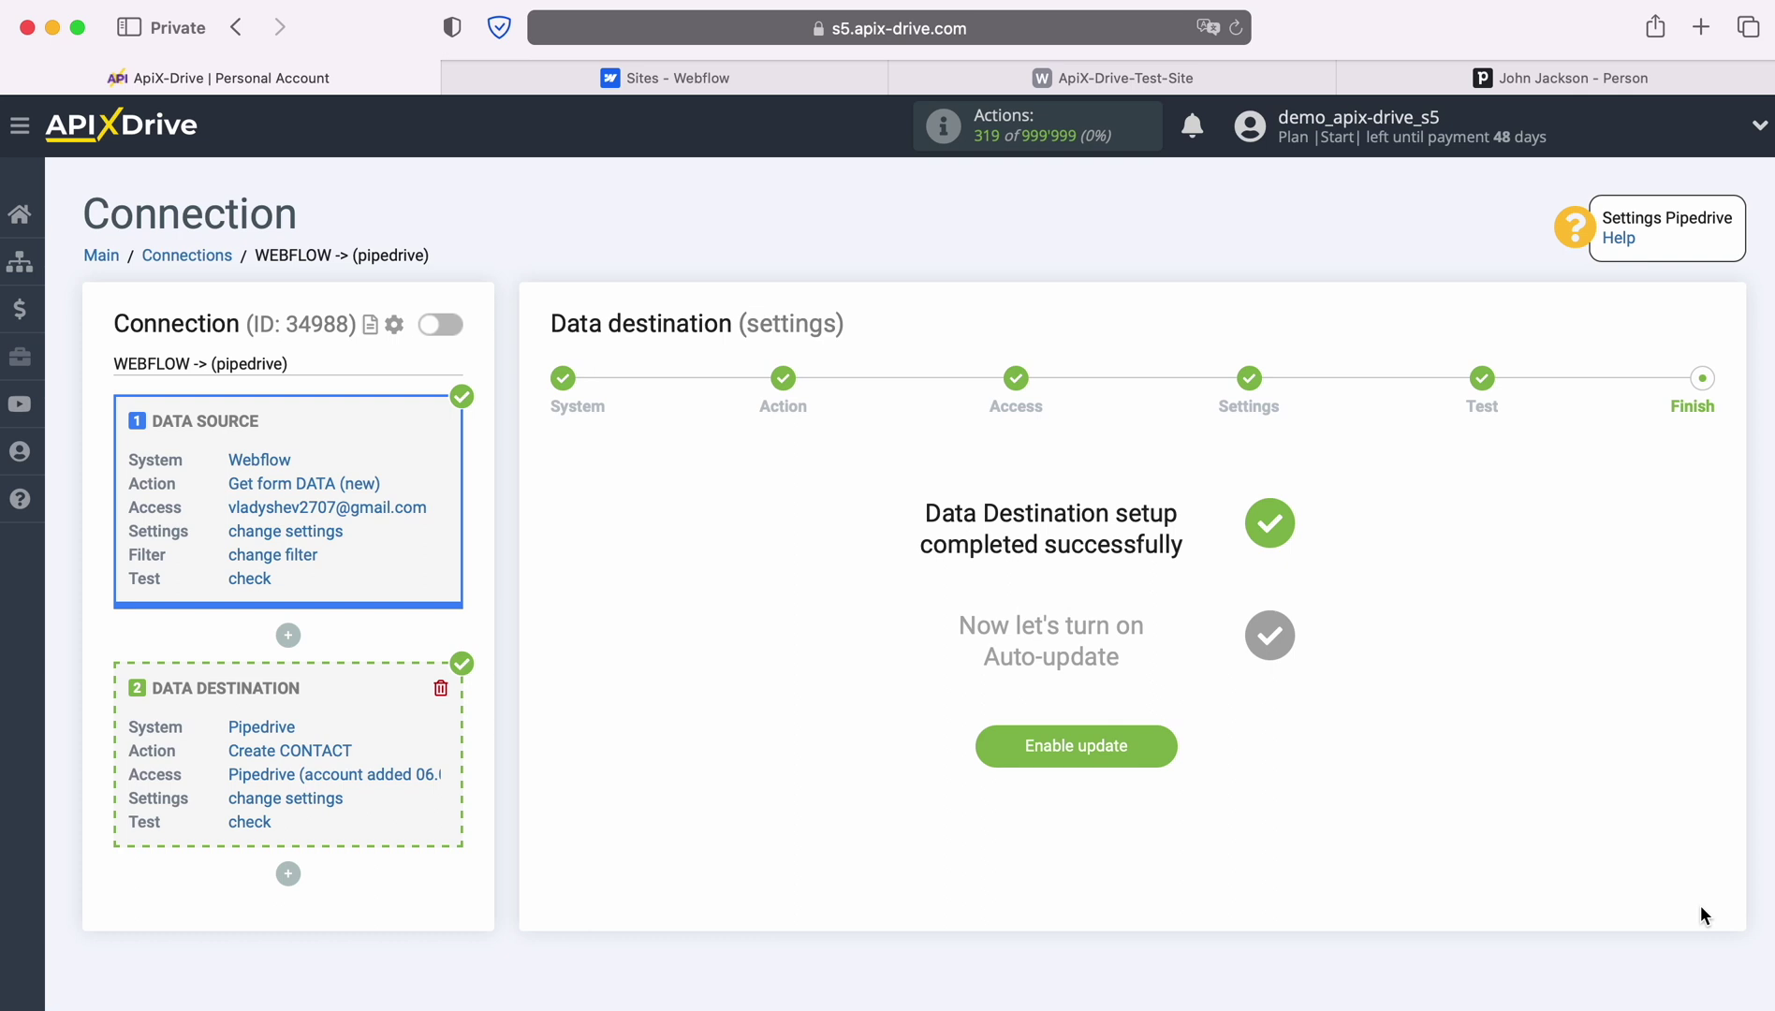
left_click(1169, 744)
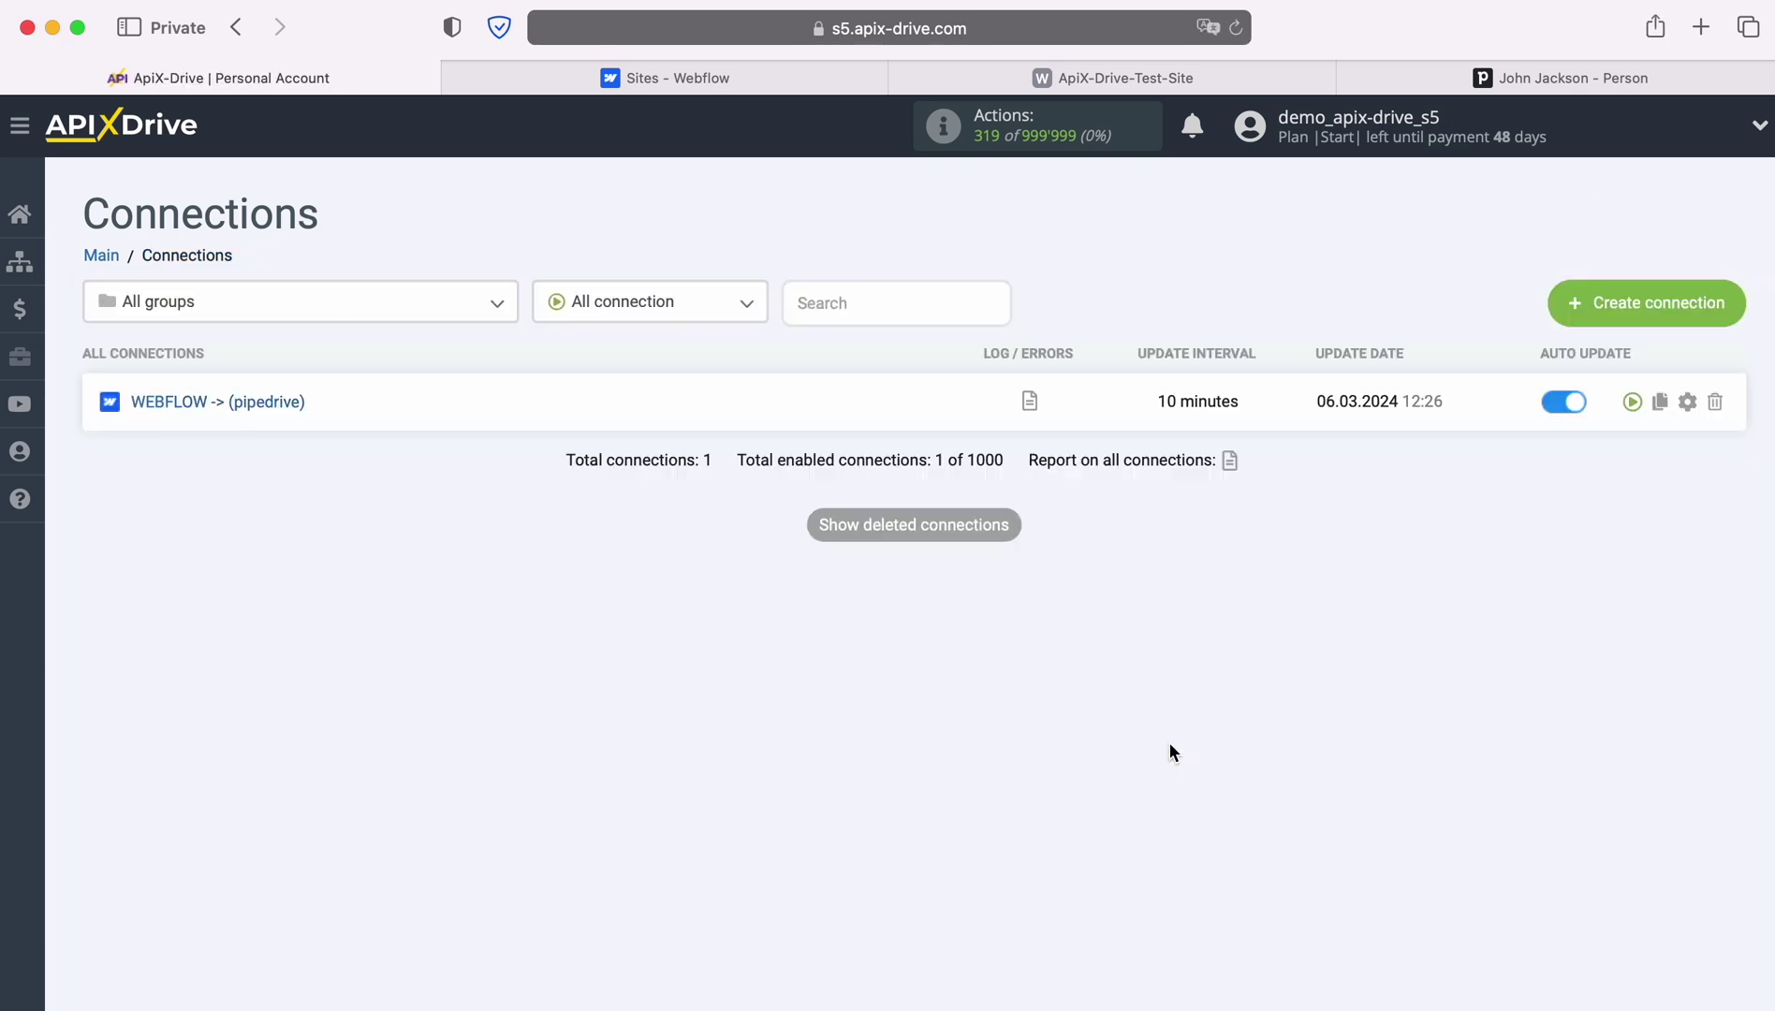
left_click(1686, 402)
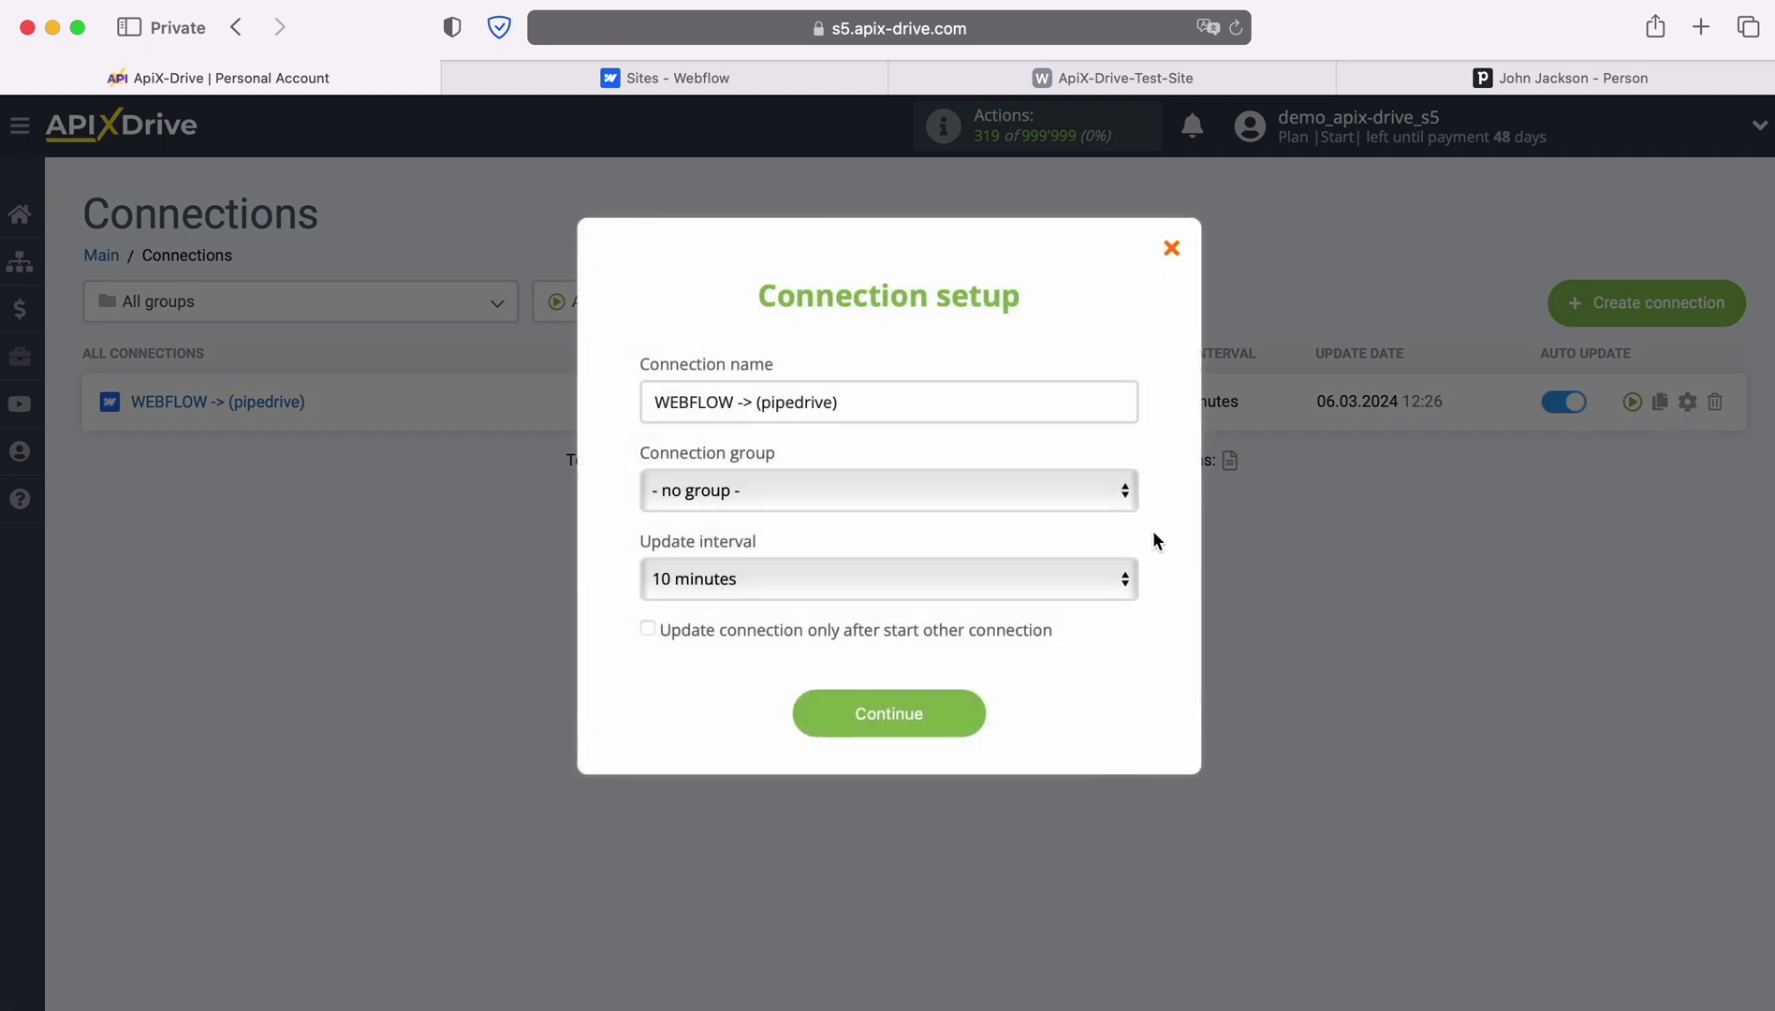
left_click(1055, 580)
left_click(763, 541)
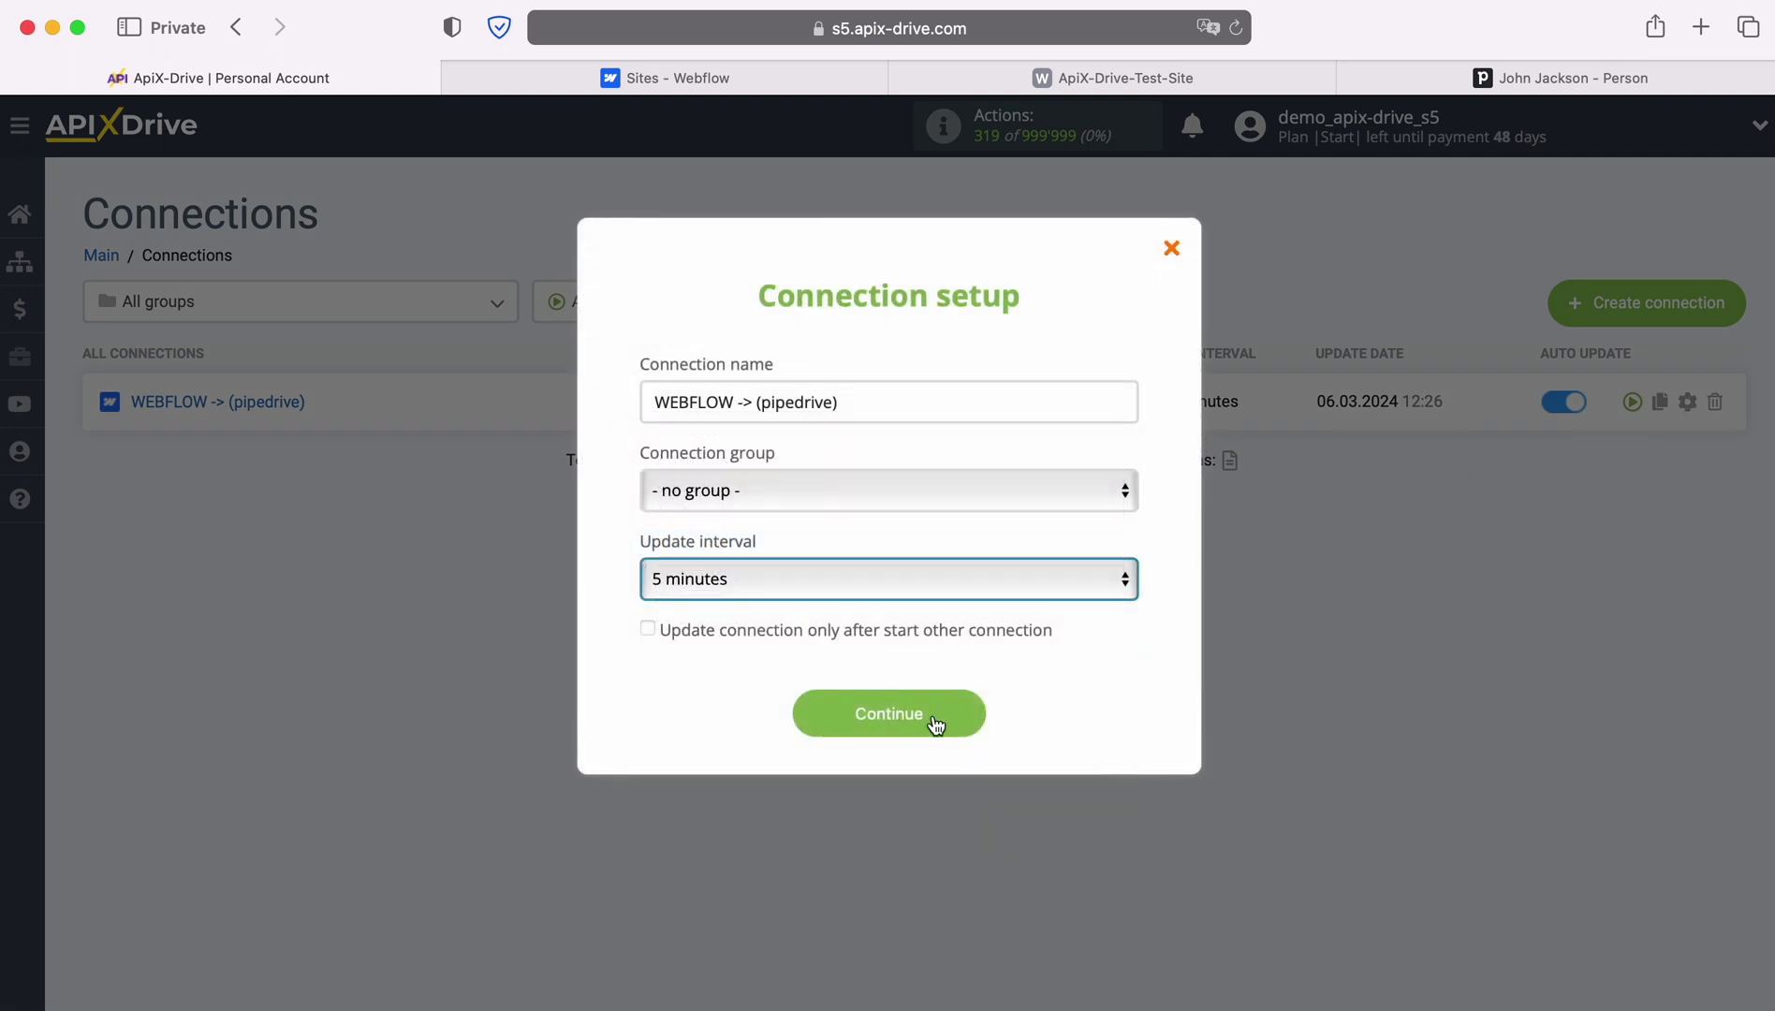
left_click(955, 713)
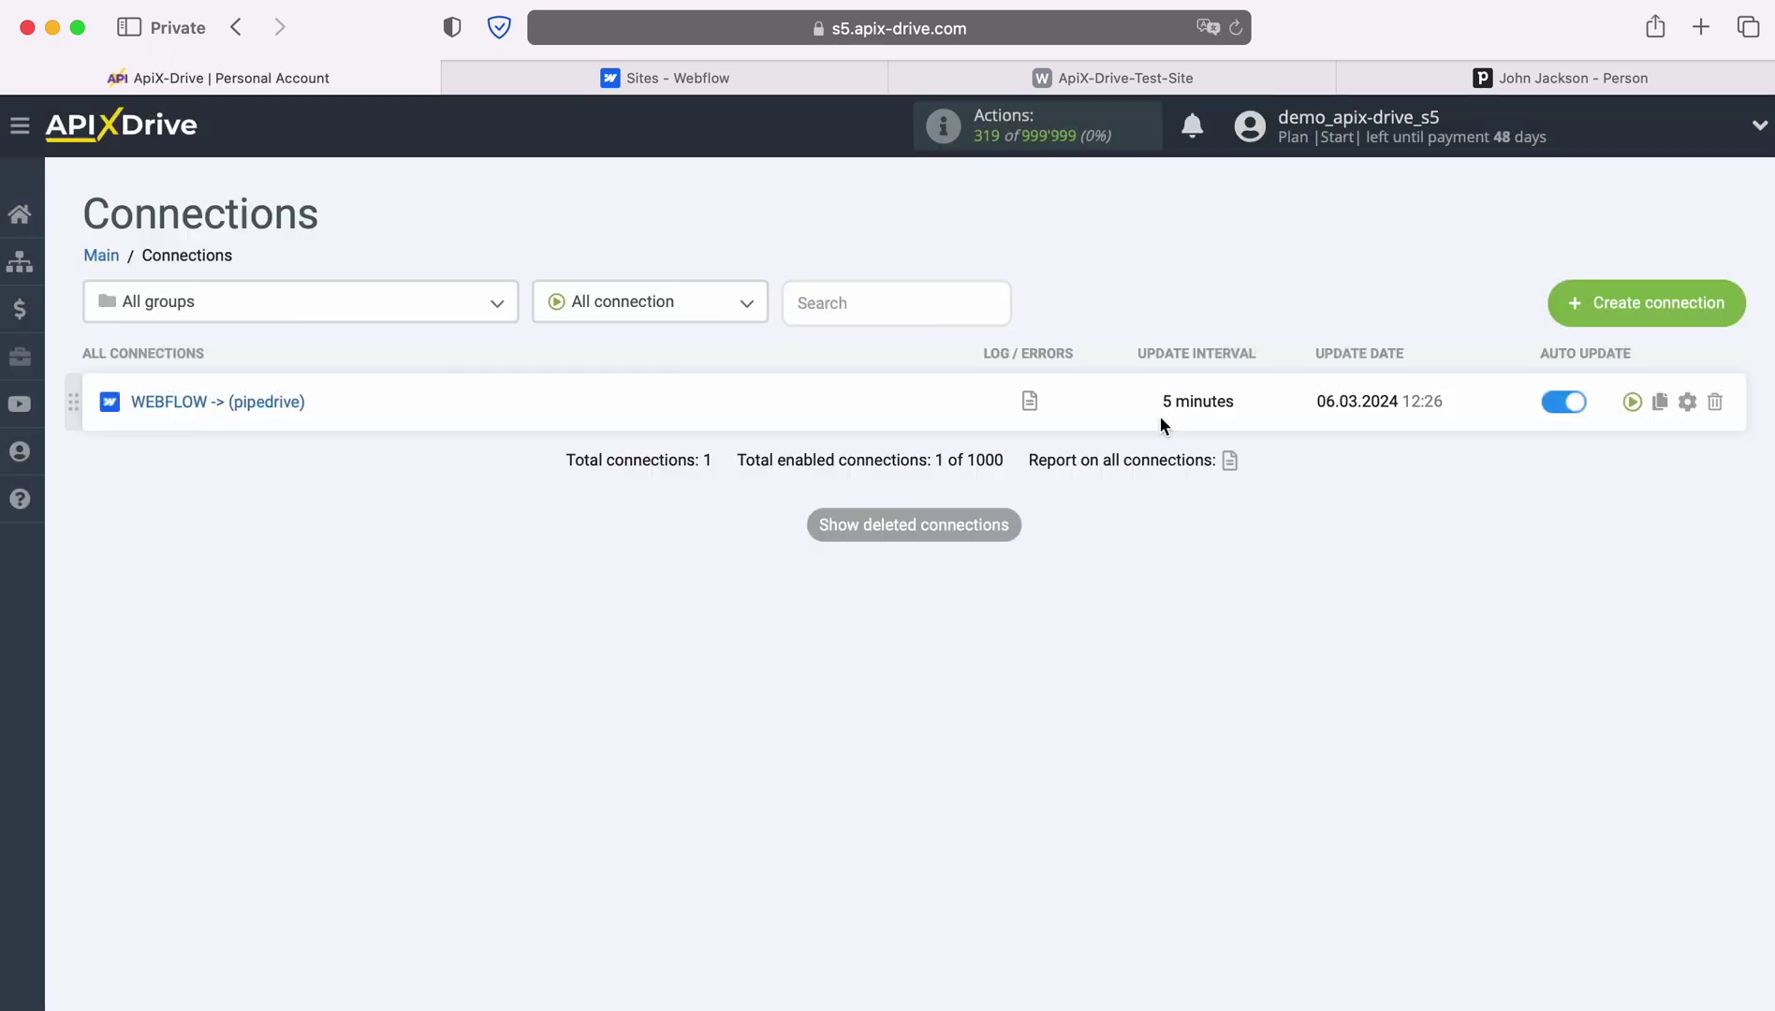